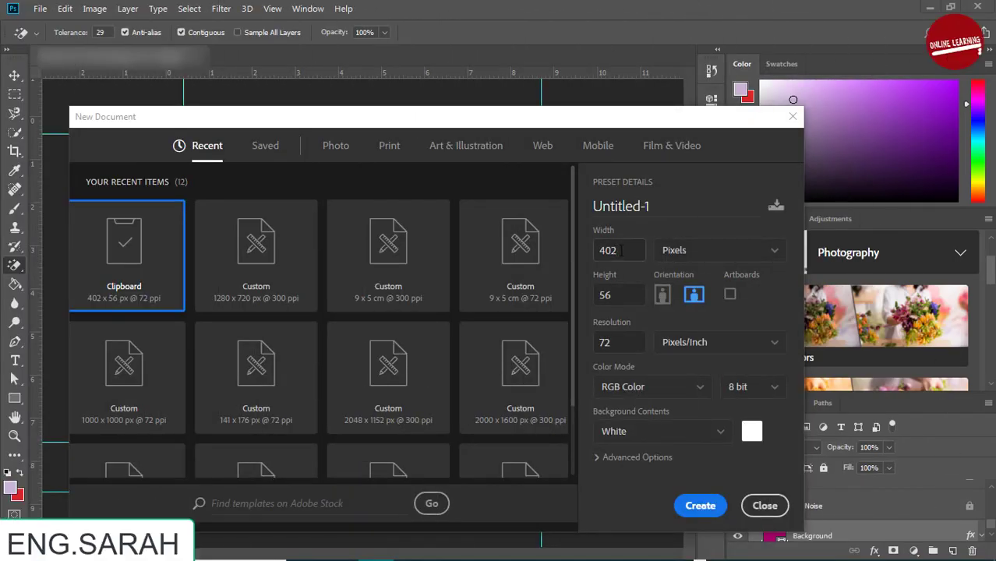
Step: Create a document with width 1000 px, height 1000 px and resolution 300 pixels/inch
drag(621, 250, 581, 255)
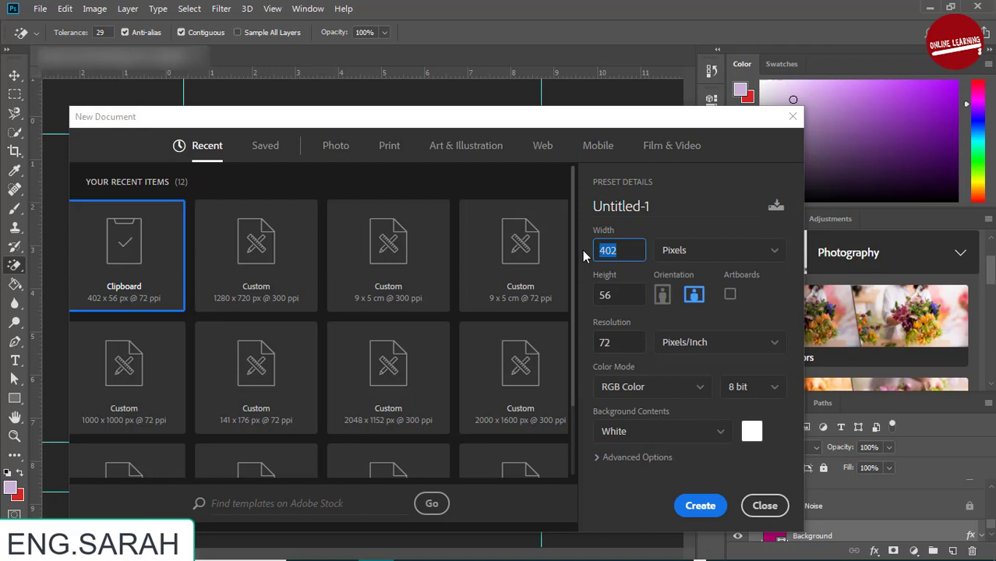
text(1000)
drag(619, 298, 592, 303)
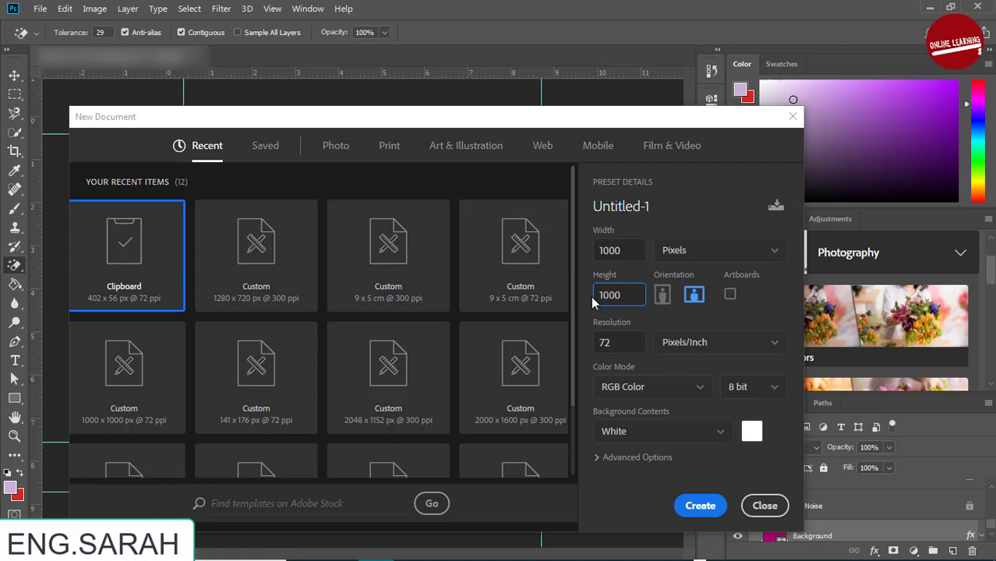
text(0)
drag(621, 347, 597, 352)
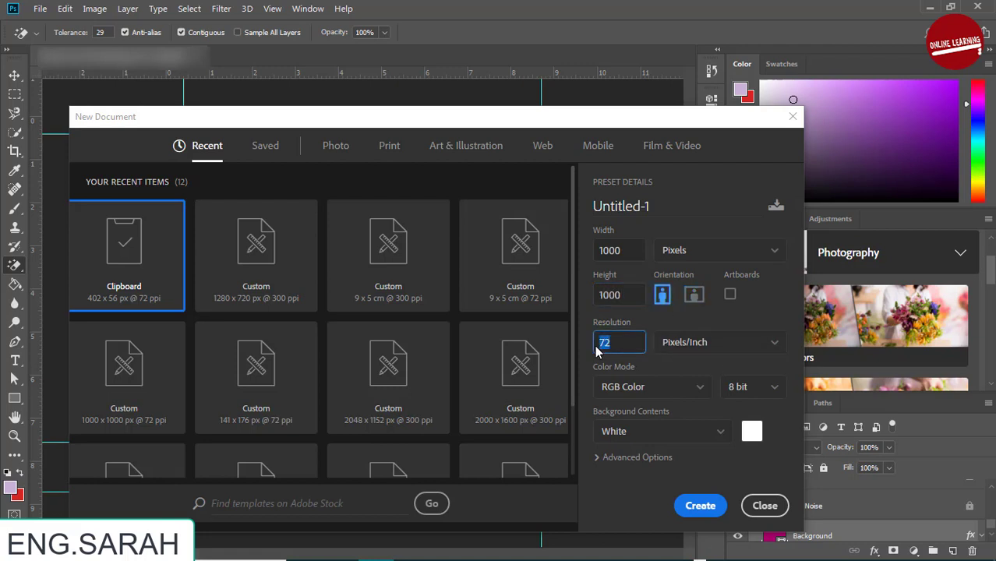
text(300)
click(710, 508)
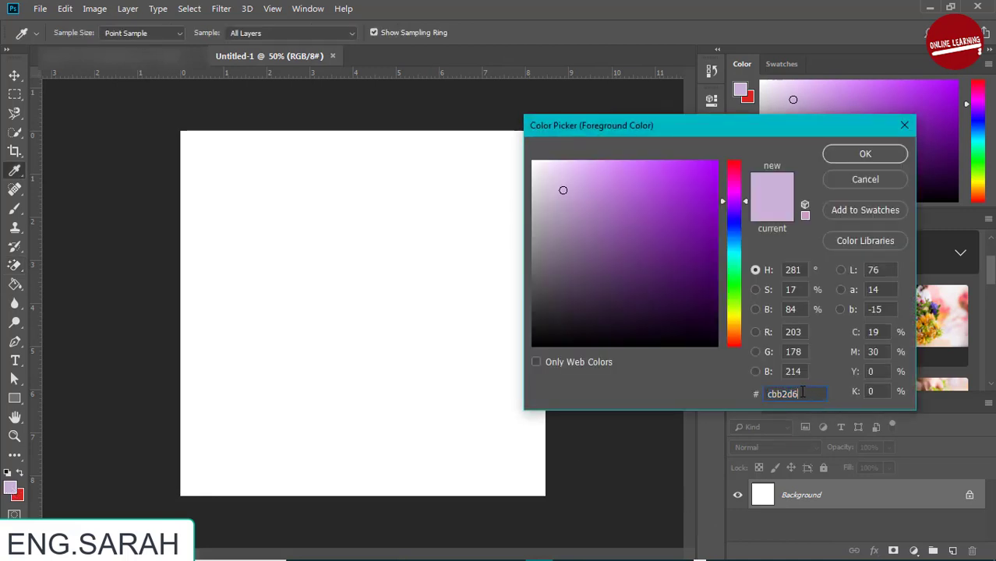
Step: Set the foreground colour to #af026f and fill the entire canvas with it
text(af026f)
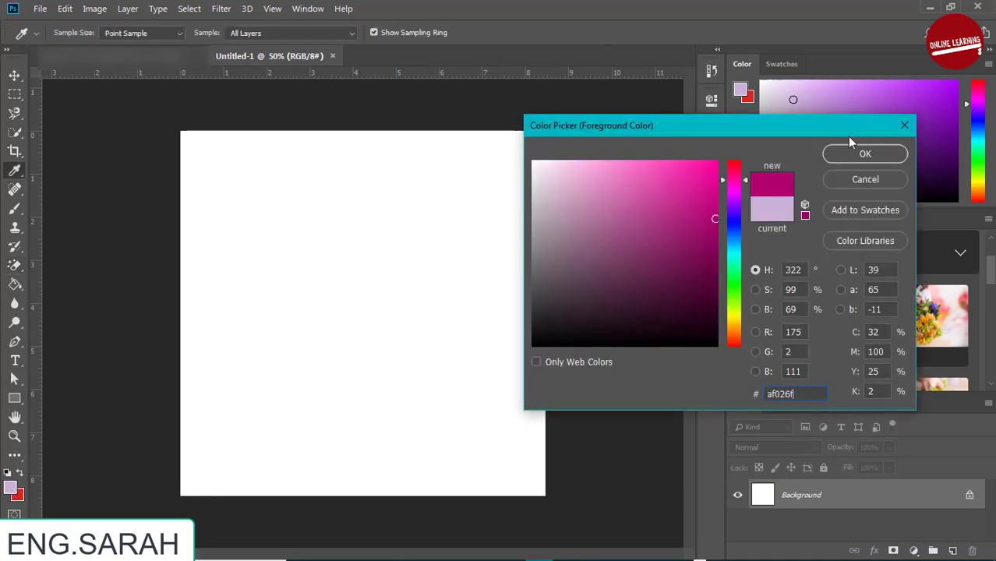
click(853, 156)
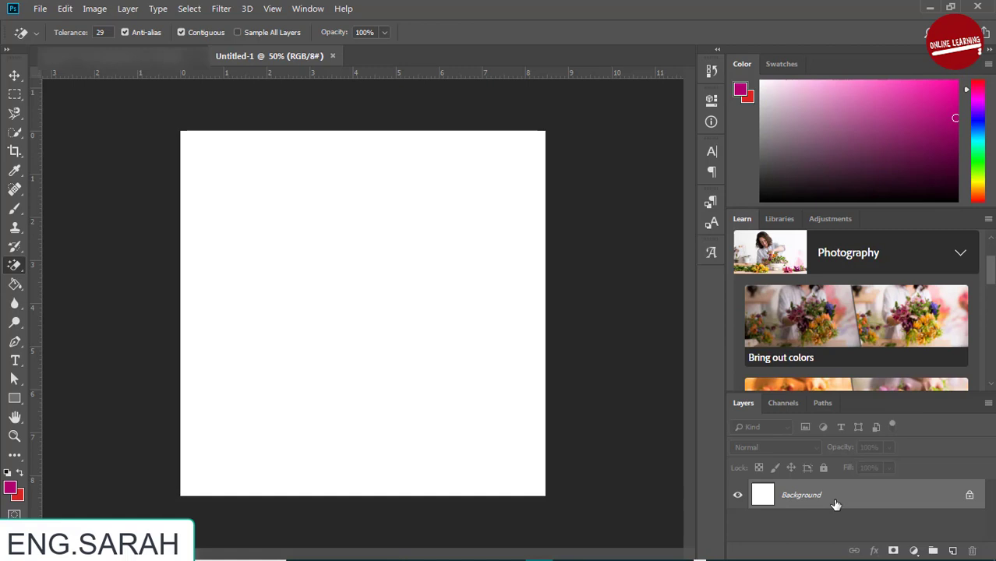
key(alt+BackSpace)
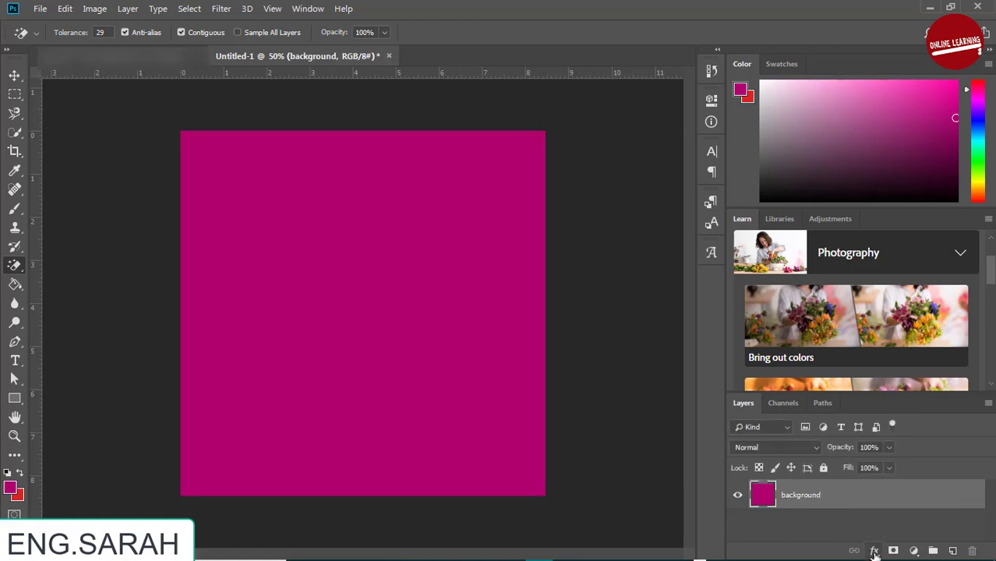
click(874, 550)
Step: Add a Gradient Overlay and duplicate its colour stops at 19%, 86% and 63%
click(895, 508)
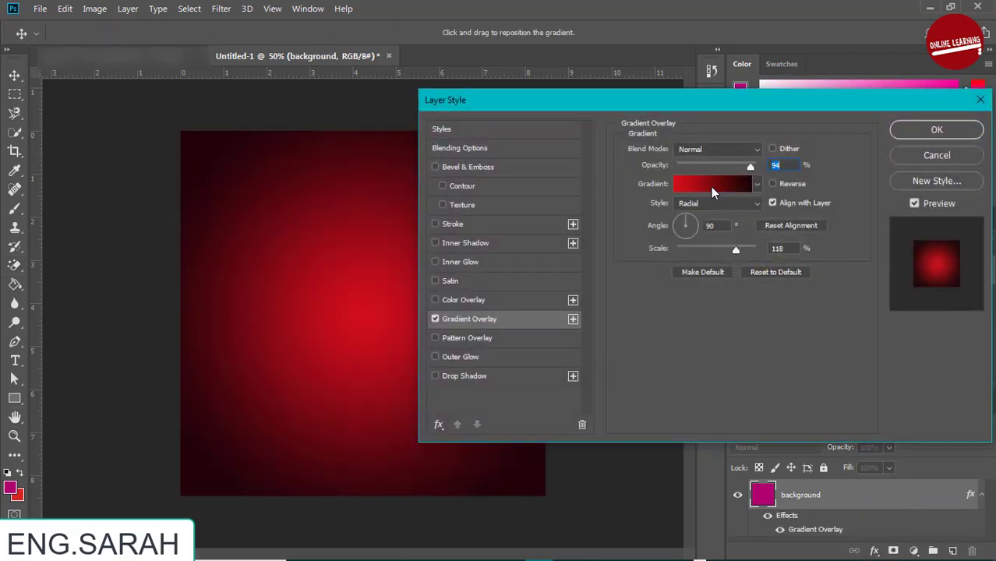
click(711, 187)
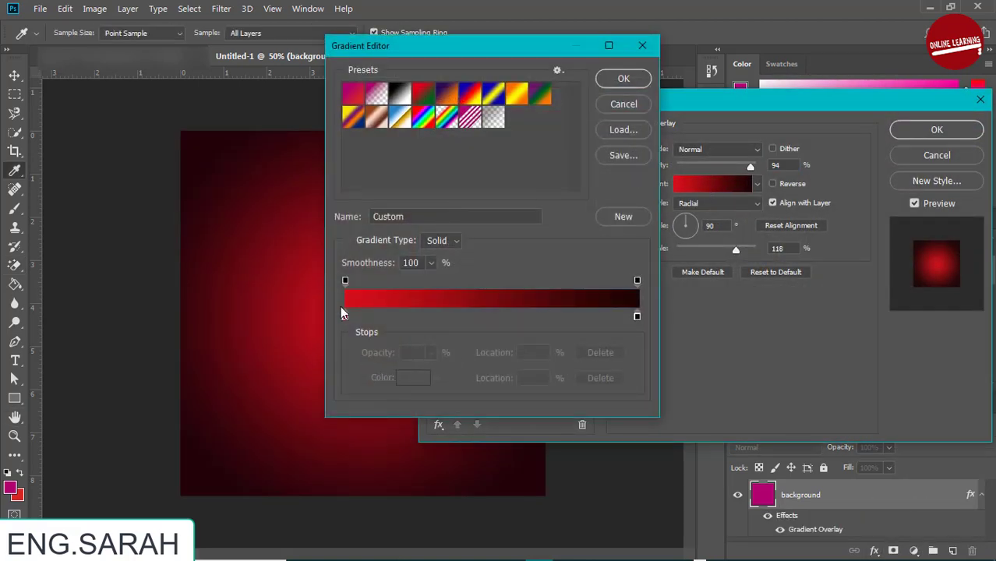
click(345, 317)
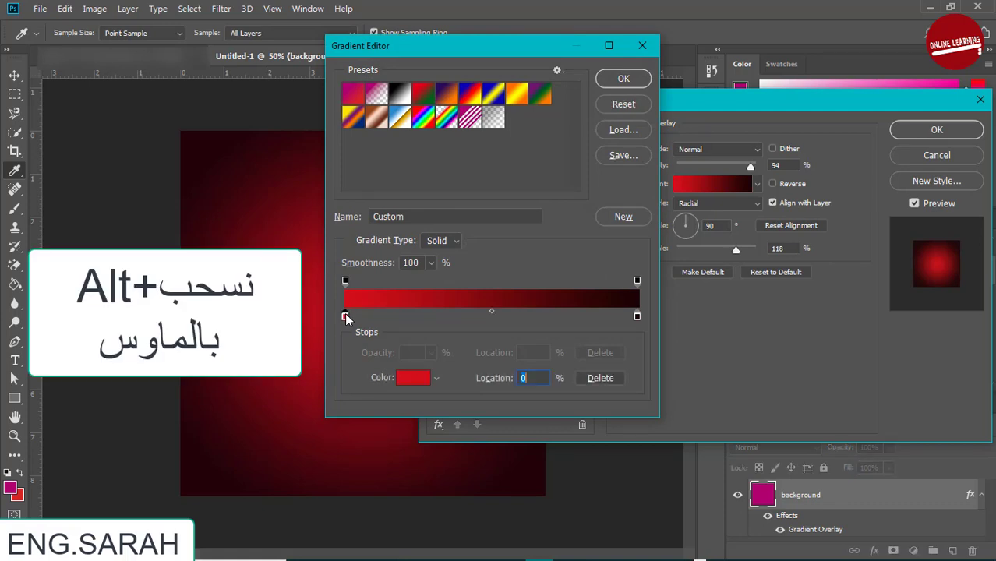
alt+drag(346, 317, 400, 317)
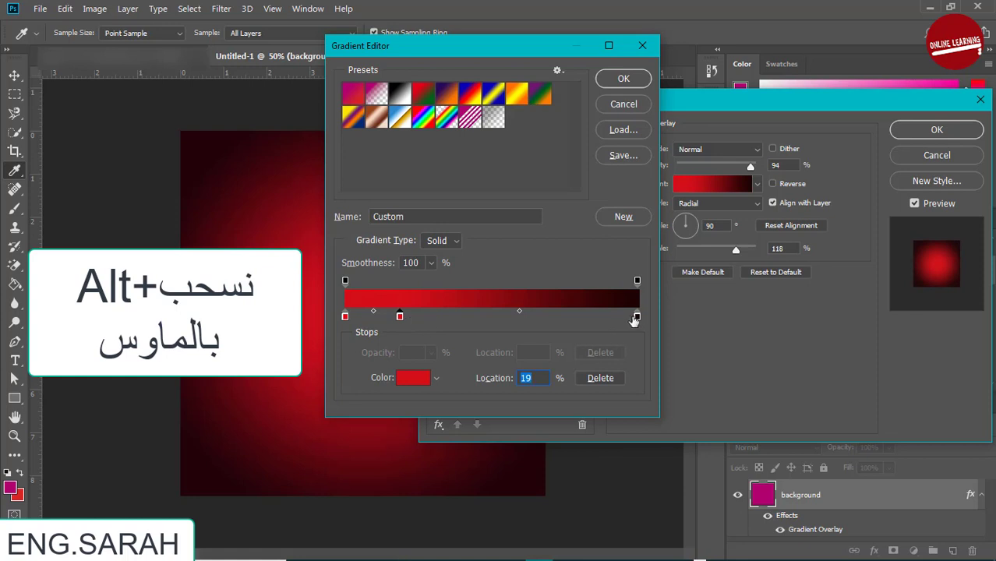
alt+drag(638, 315, 598, 318)
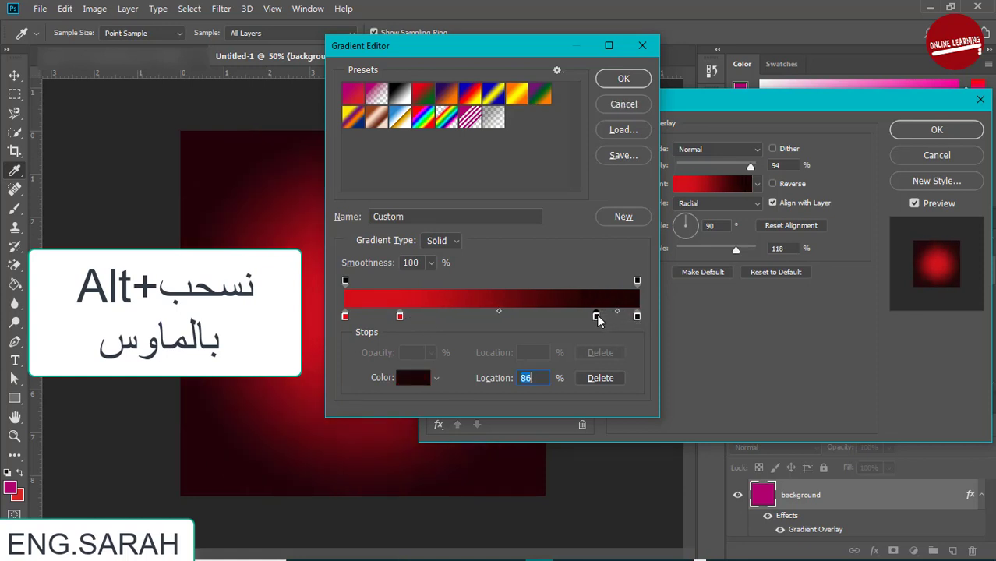
alt+drag(598, 318, 528, 317)
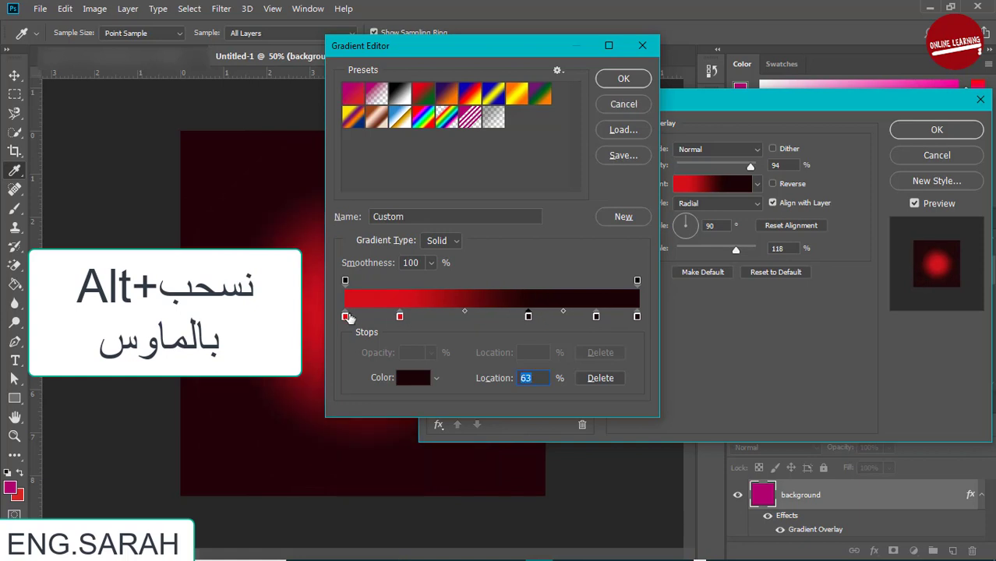
Step: Recolour the gradient's start stop to #19000f, and move the red stop to 40% as #4b002f
click(346, 316)
click(413, 378)
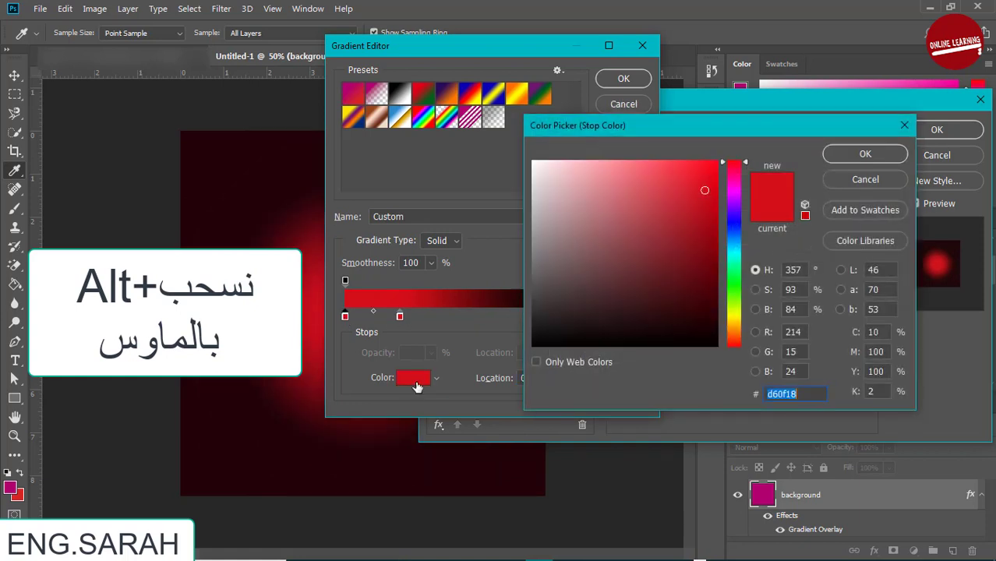
text(19000f)
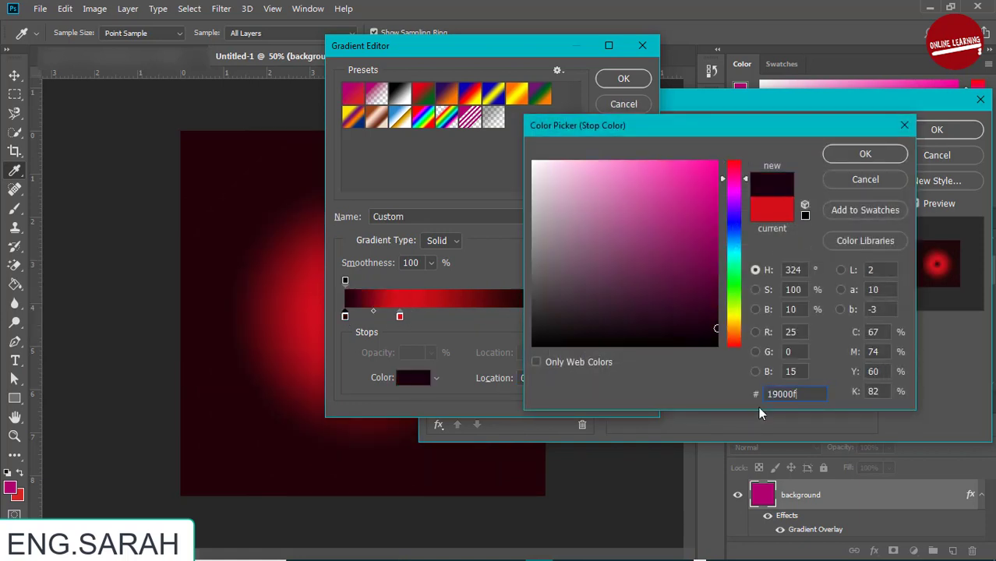
drag(809, 392, 739, 393)
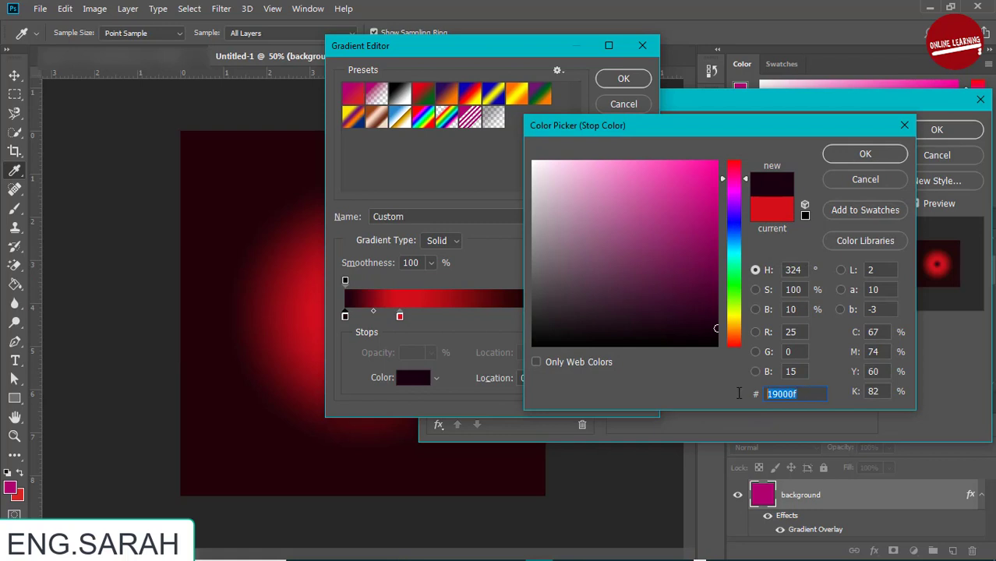
click(888, 156)
drag(400, 317, 461, 317)
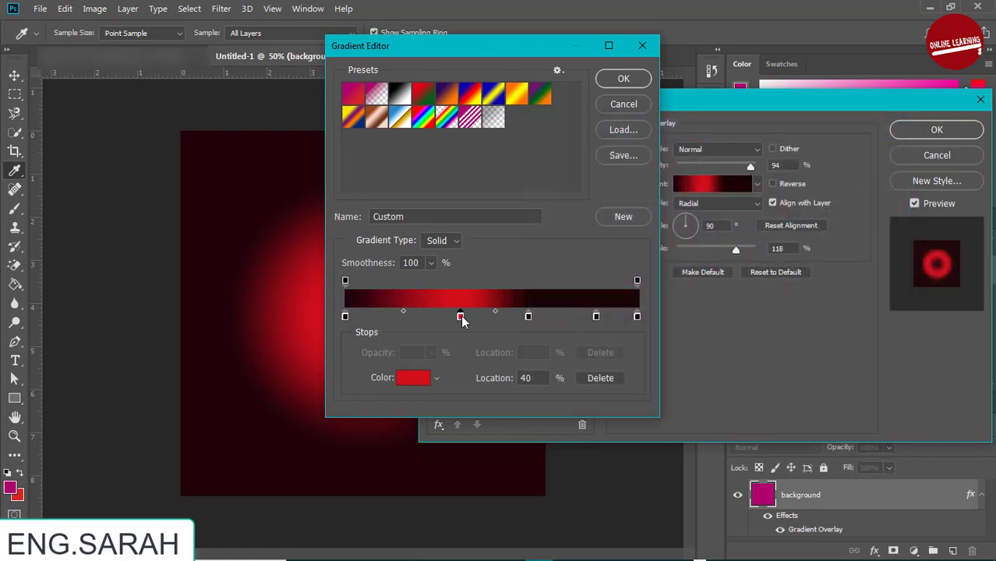
click(411, 378)
text(4b002f)
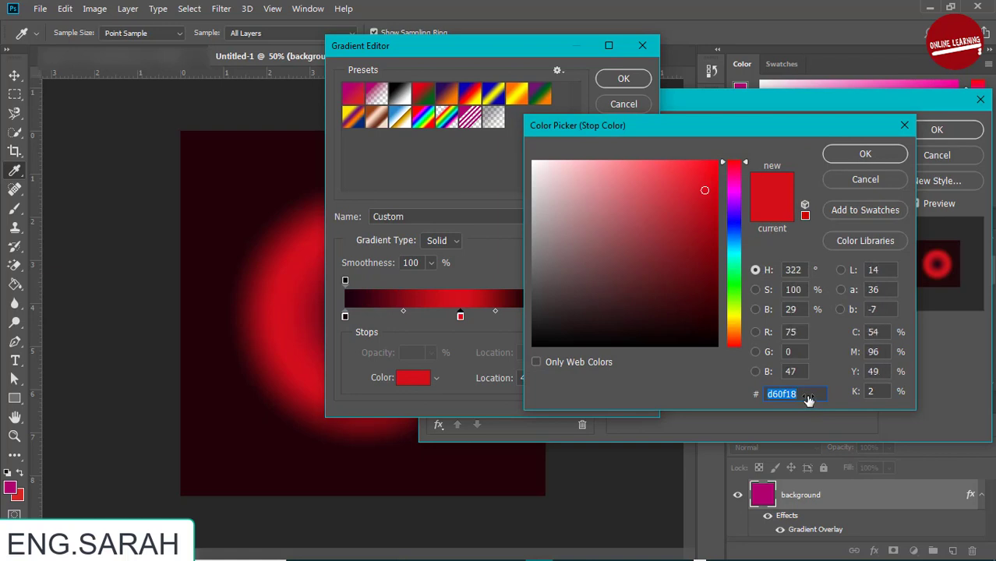
click(860, 162)
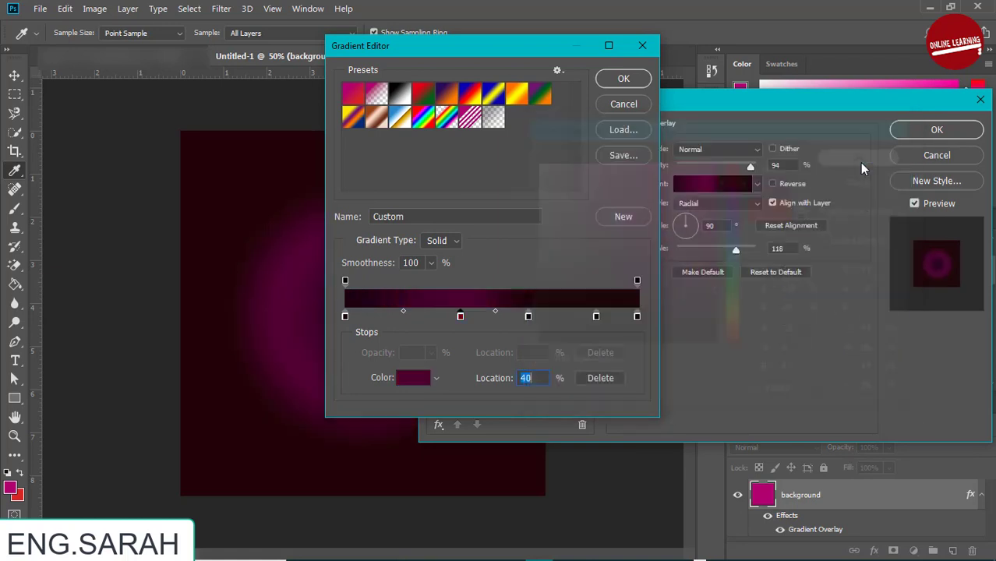
Step: Set the next dark stop to #4b002f and add a magenta stop at 69%
click(511, 318)
click(414, 380)
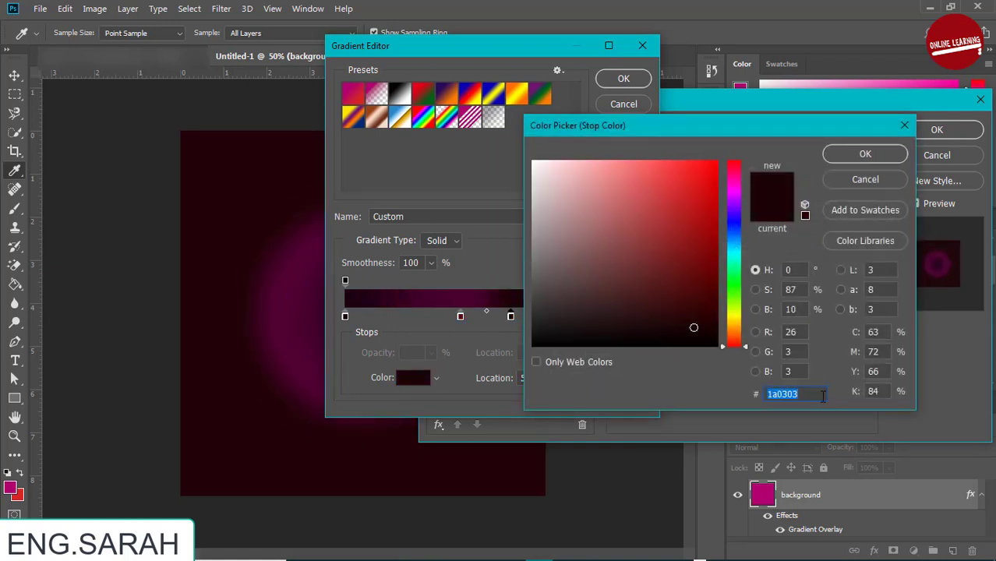
text(4b002f)
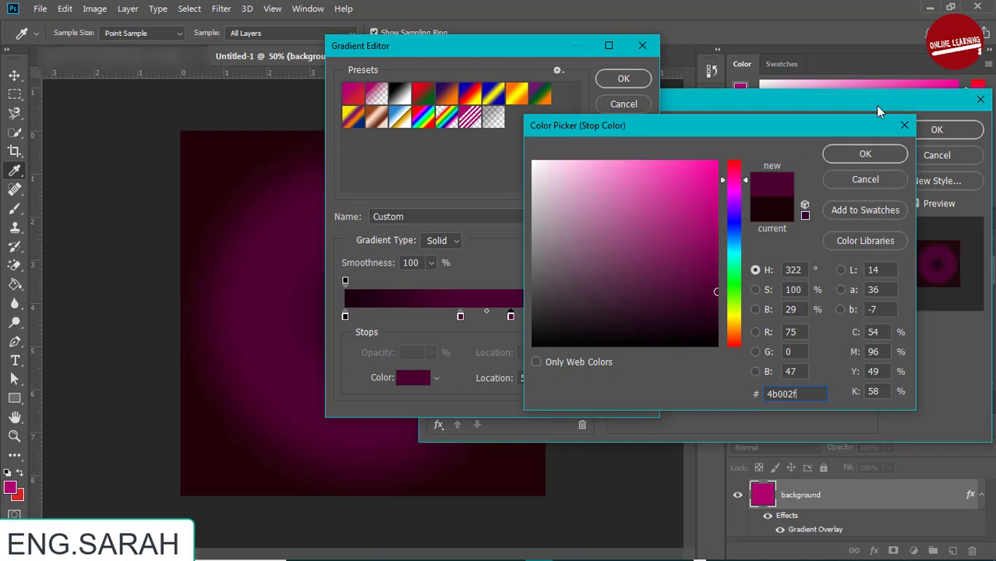
click(873, 153)
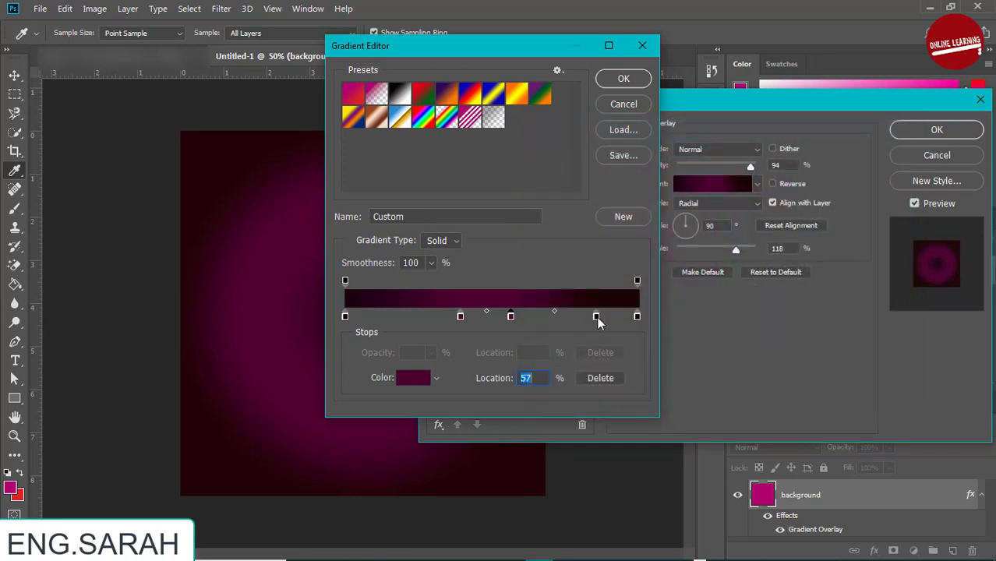
drag(590, 318, 550, 320)
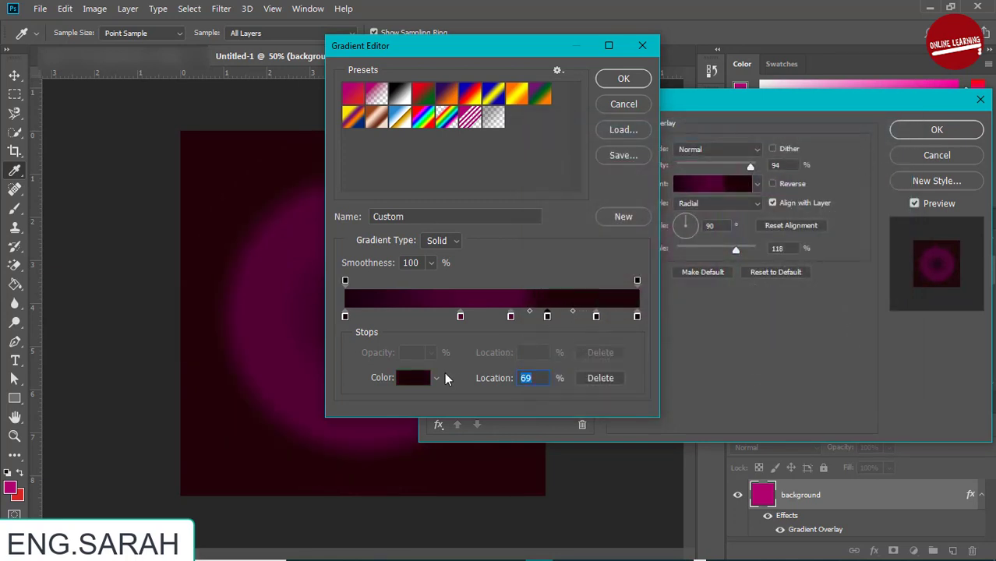
click(416, 379)
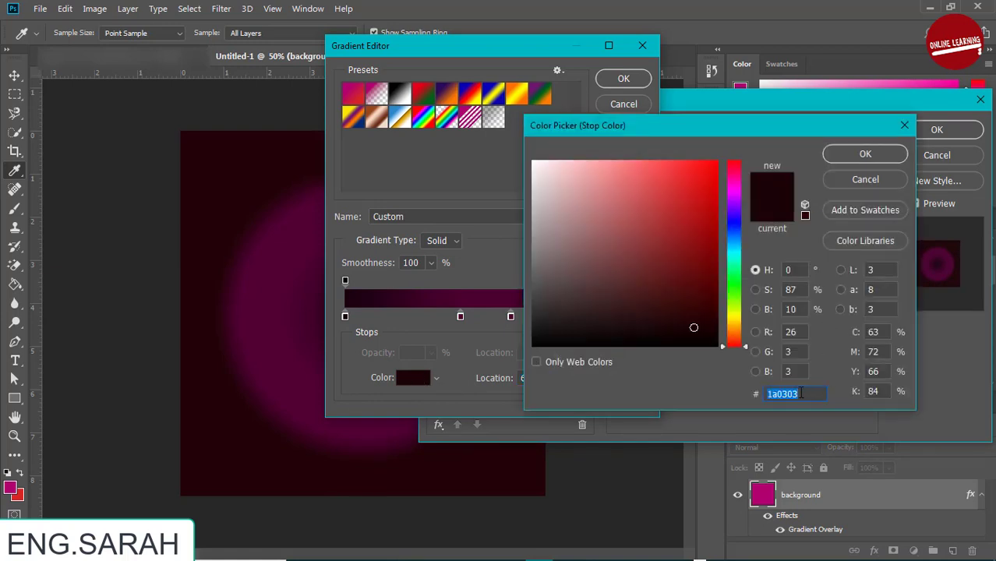
text(5d003b)
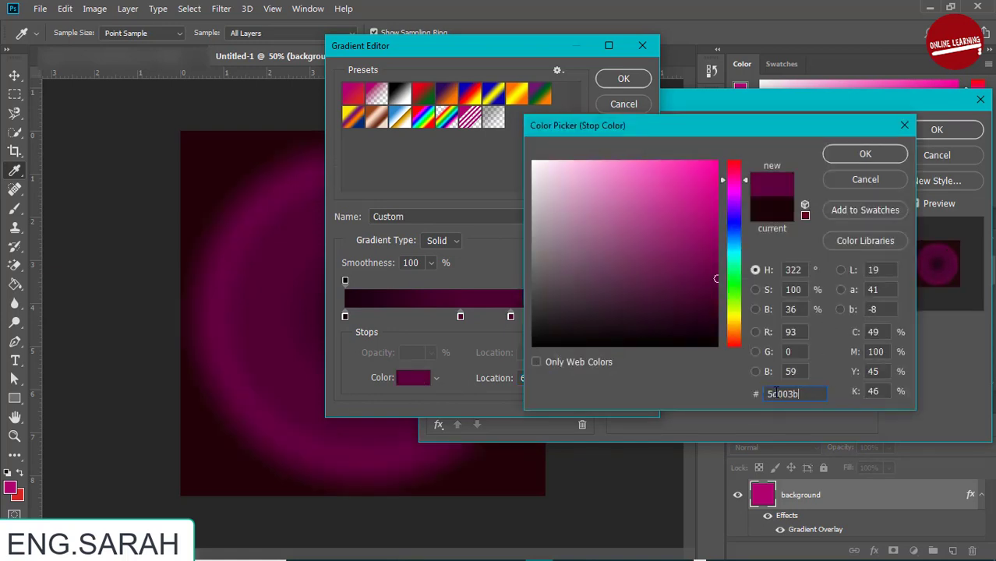
click(893, 154)
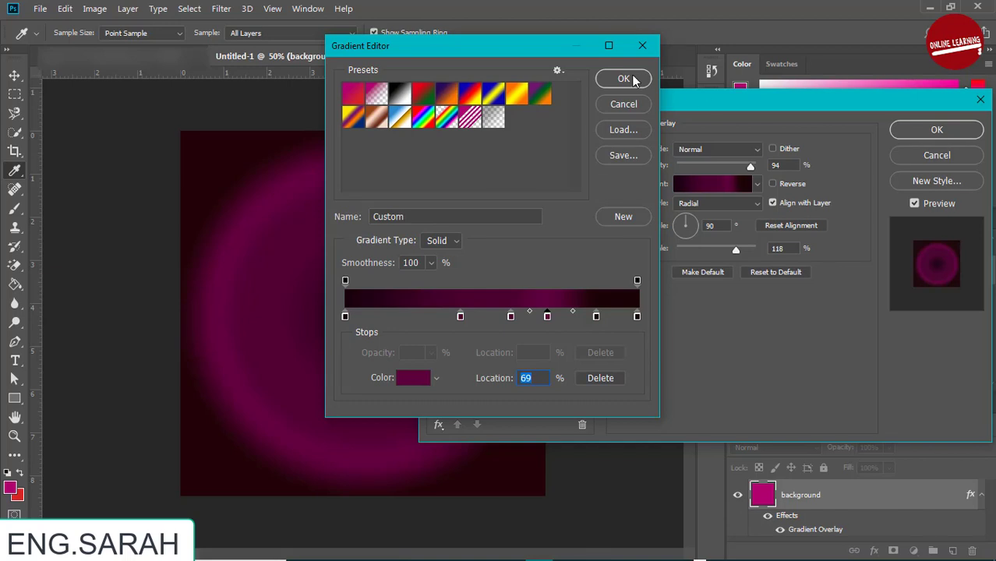
Step: Recolour the 86% stop to magenta #72074e and the end stop to #8a196c
click(596, 315)
click(416, 379)
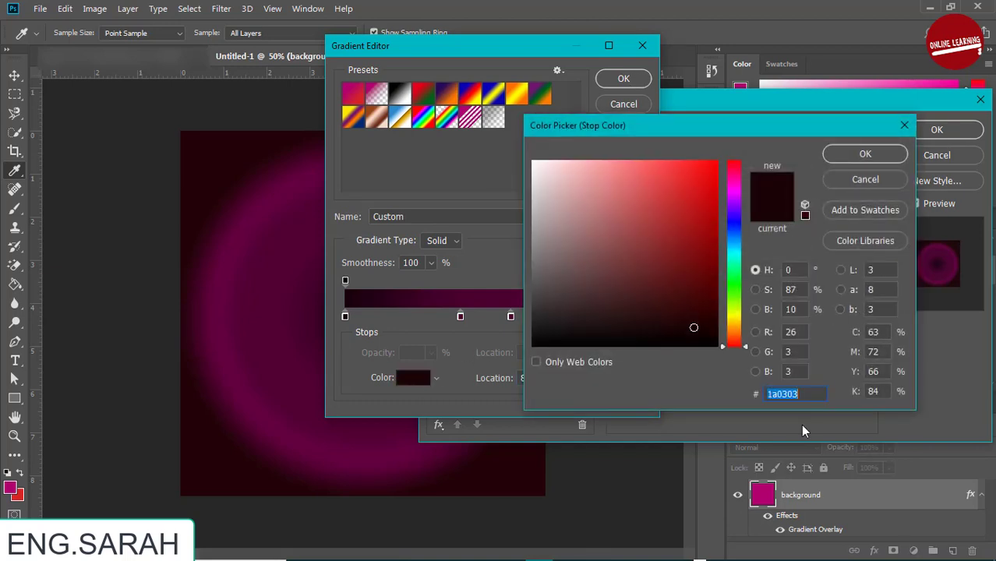
text(72074e)
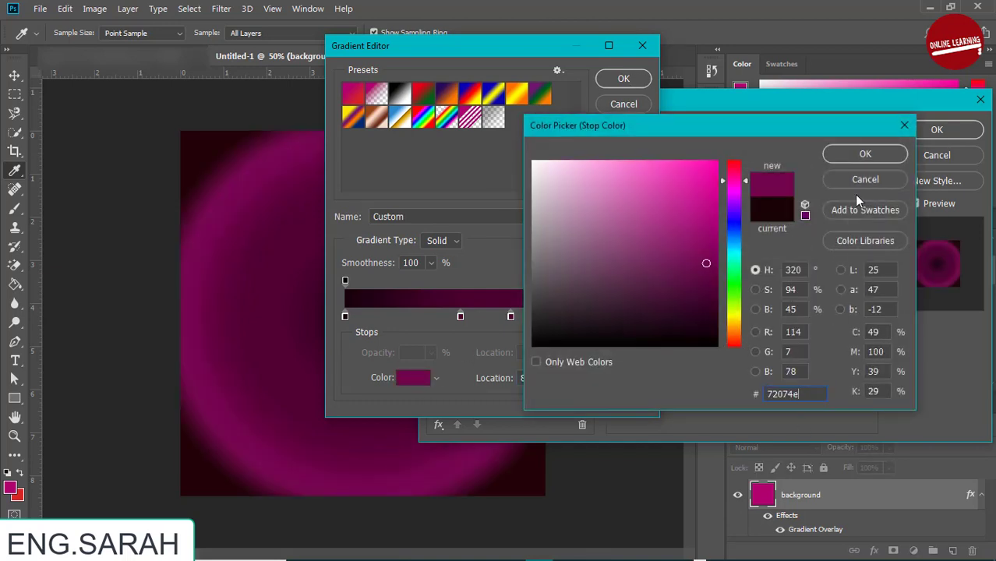
click(865, 154)
click(637, 315)
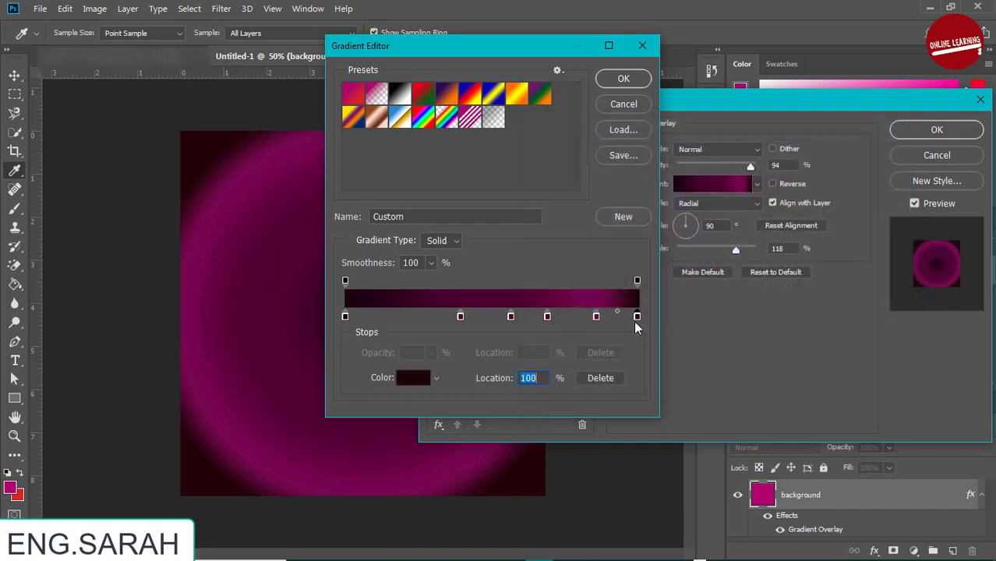
click(413, 378)
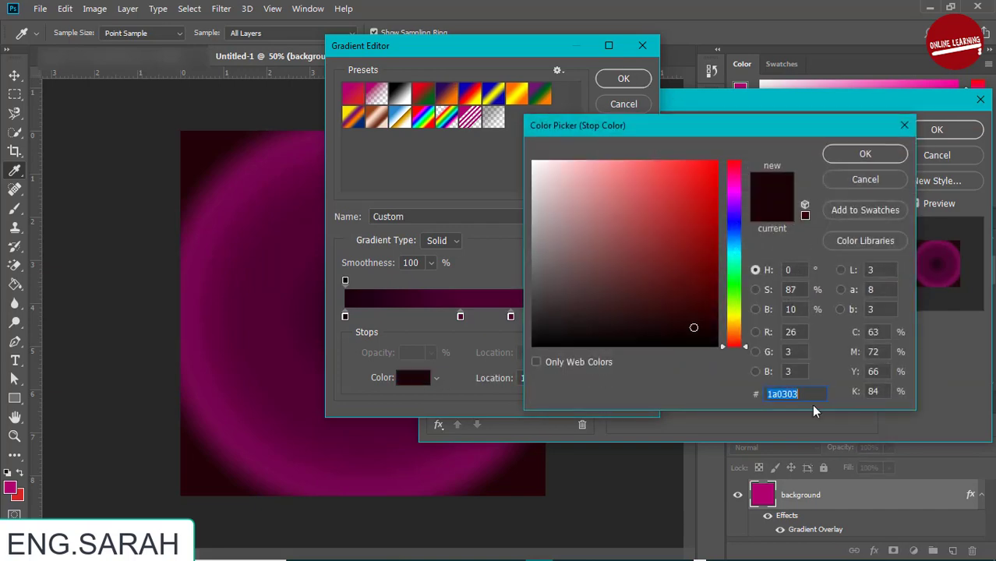
text(8a196c)
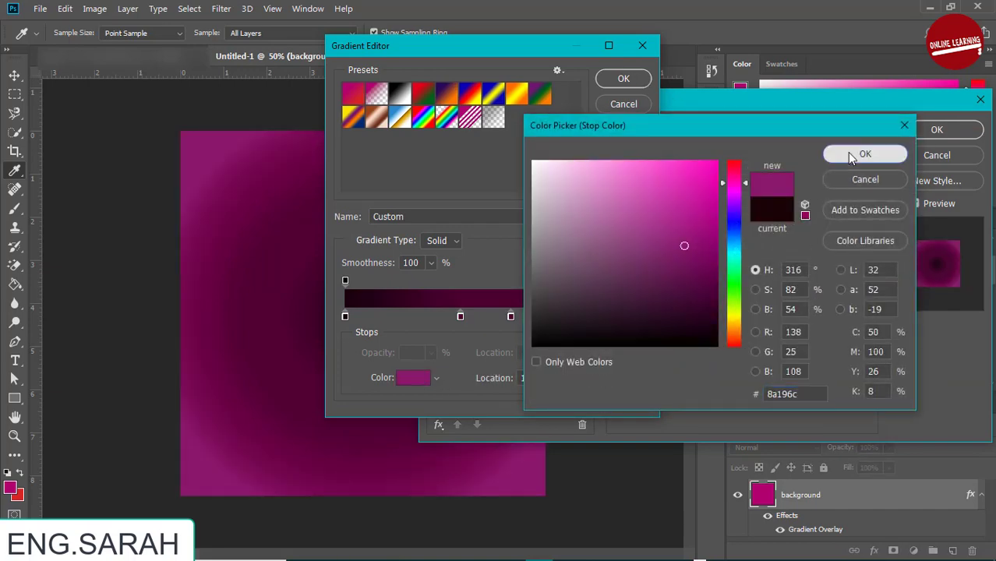
click(865, 154)
Step: Accept the gradient and apply the overlay at 100% opacity and 122% scale
click(624, 78)
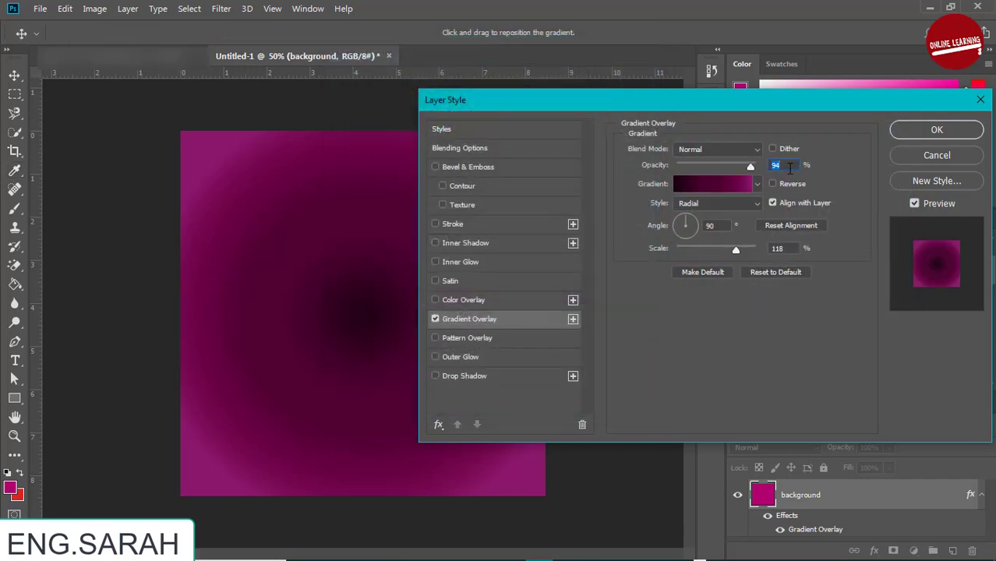
text(100)
text(122)
click(920, 130)
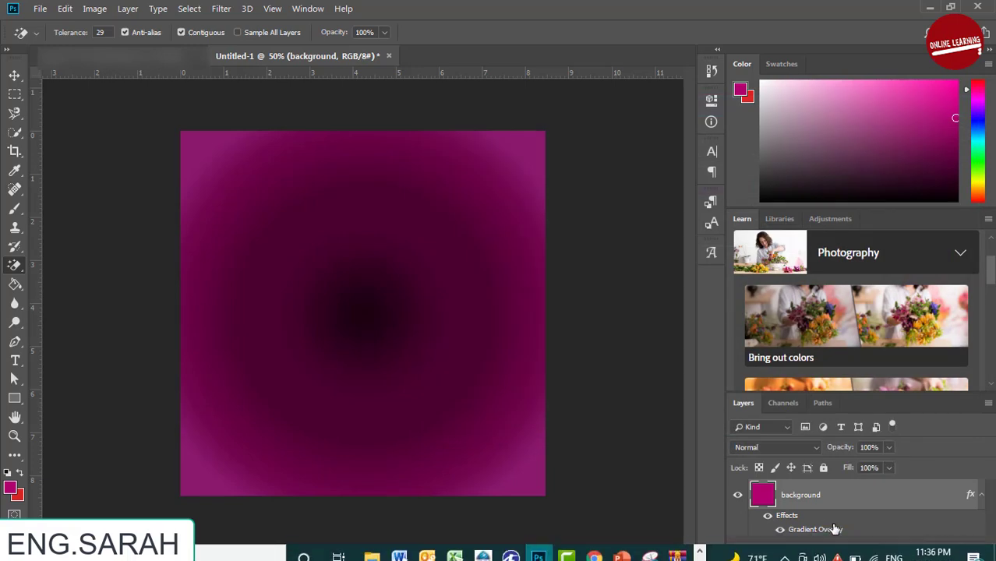
Step: Place noise.png on the canvas, scaled to about two-thirds size and centred
key(alt+Tab)
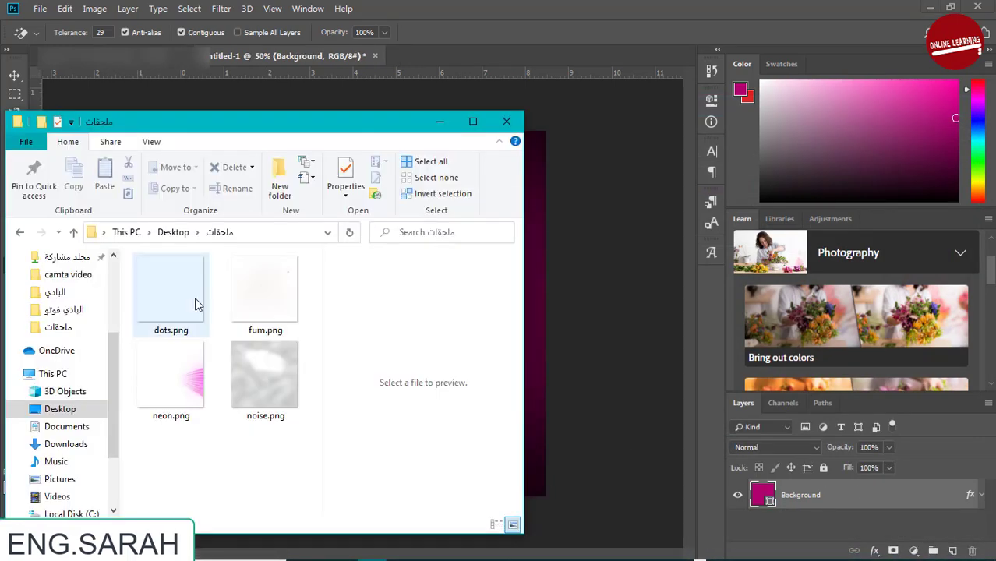
click(262, 392)
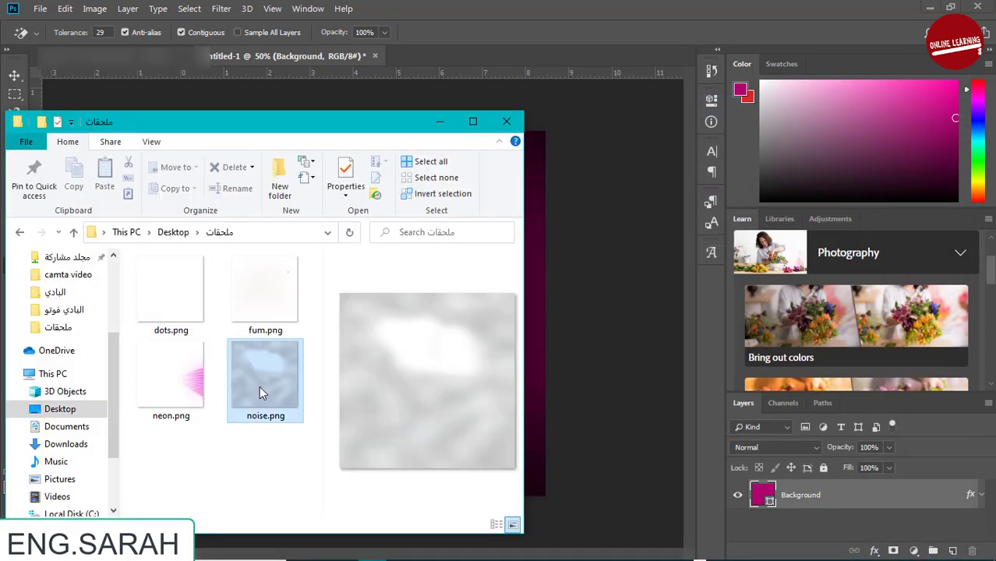
click(555, 292)
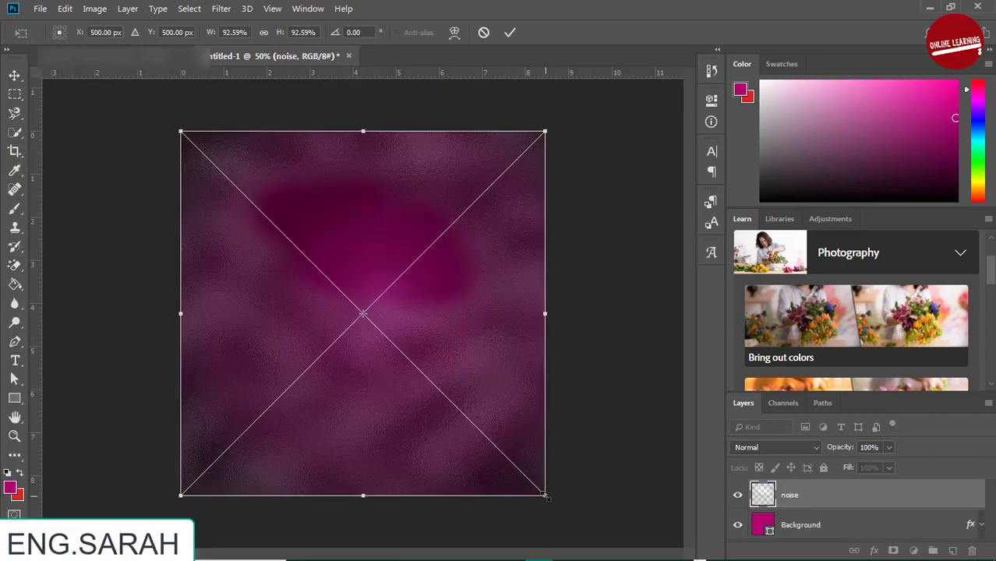
drag(544, 495, 438, 356)
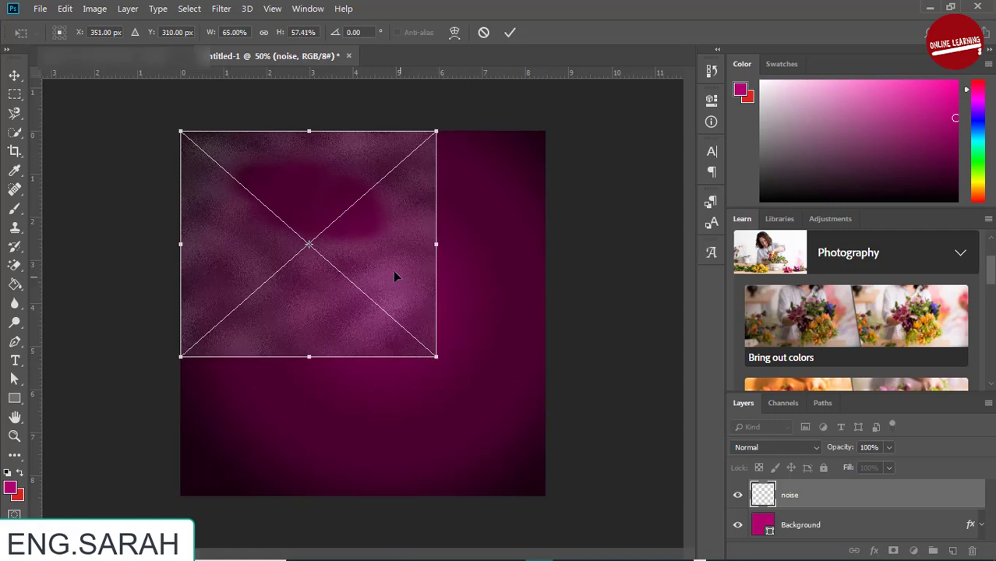
drag(393, 270, 450, 338)
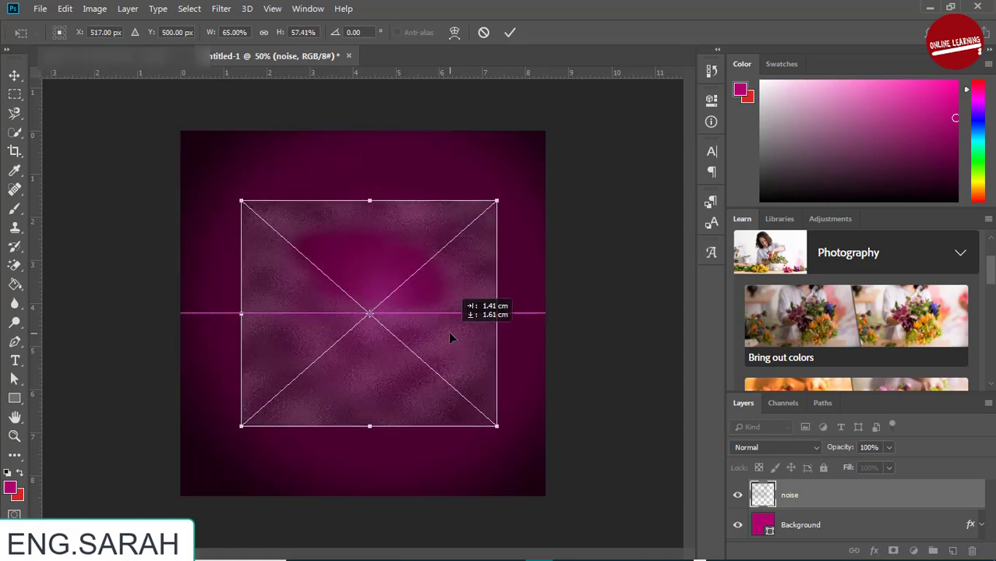
key(e)
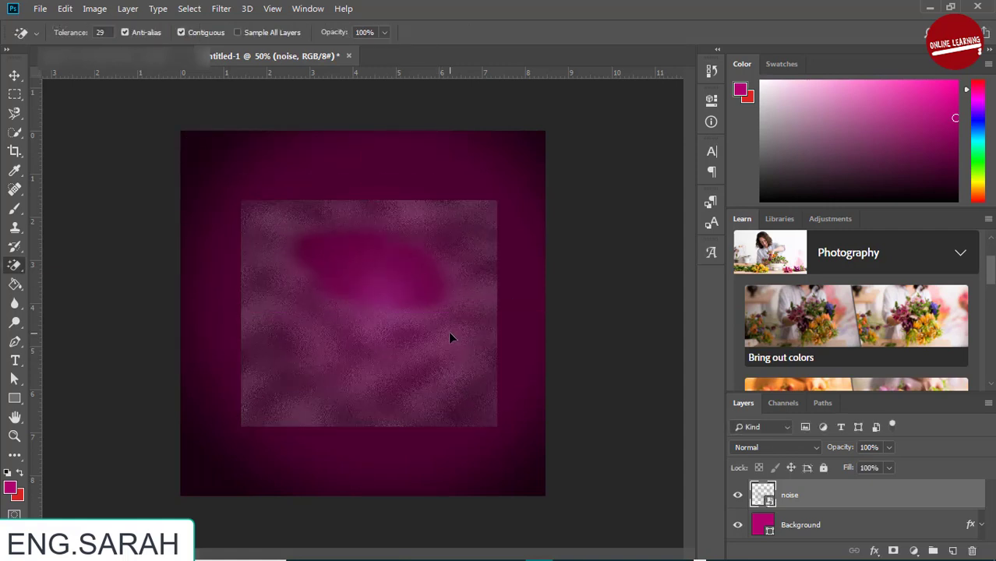
Step: Place the fum.png smoke image centred over the noise texture
click(372, 548)
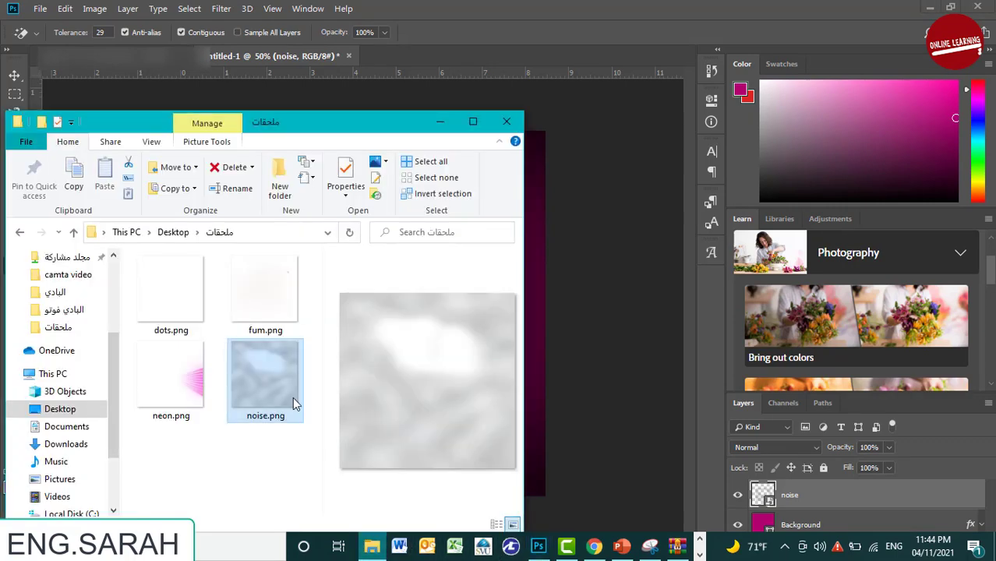
click(265, 292)
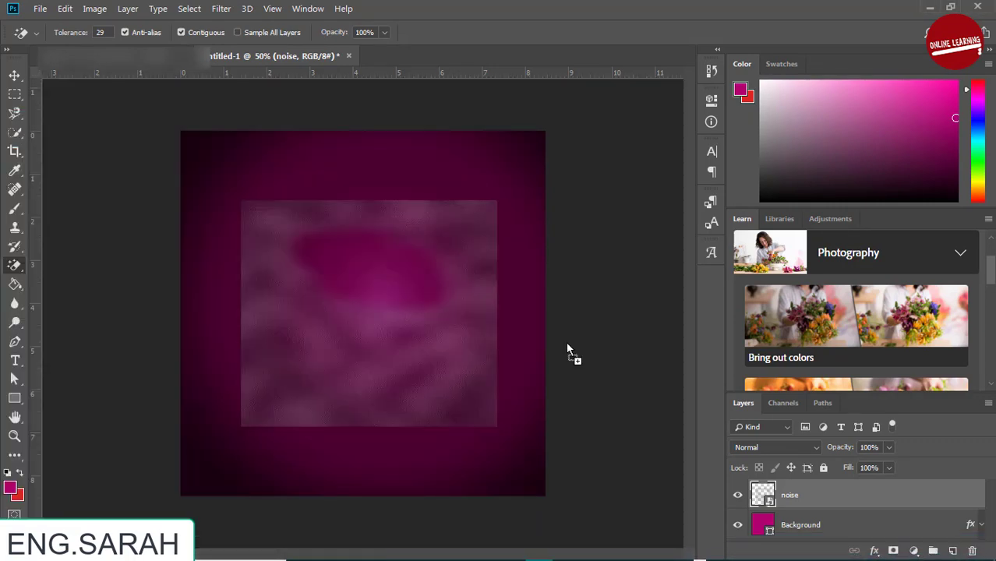
drag(567, 351, 566, 341)
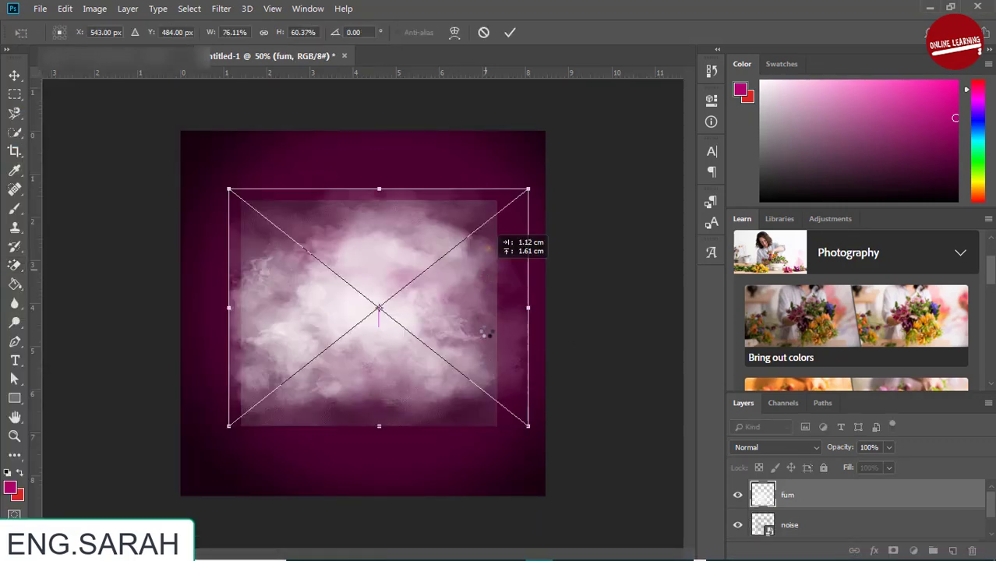
drag(483, 273, 477, 274)
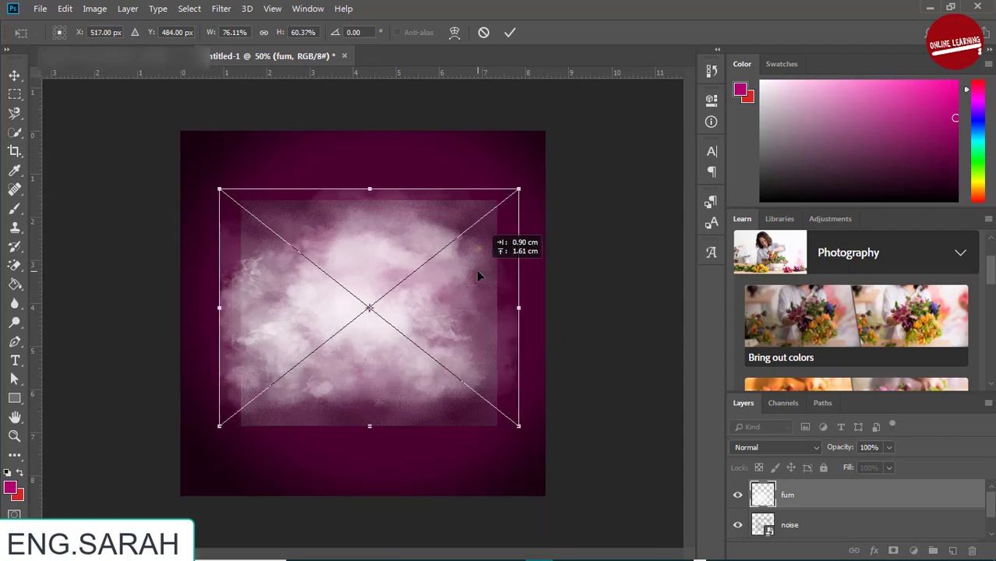
key(e)
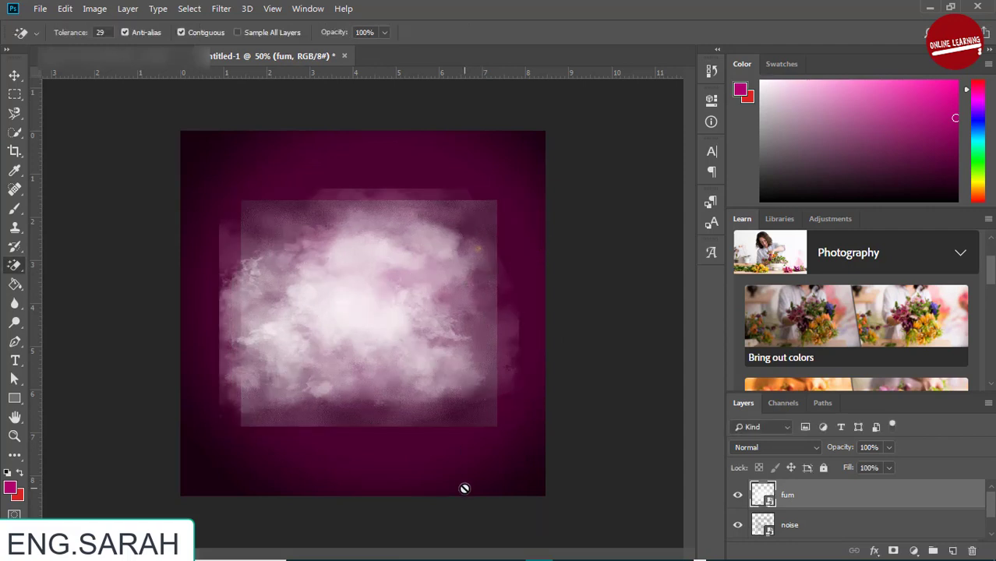
Step: Add the dots.png pattern and group the texture layers into Group 1
click(373, 547)
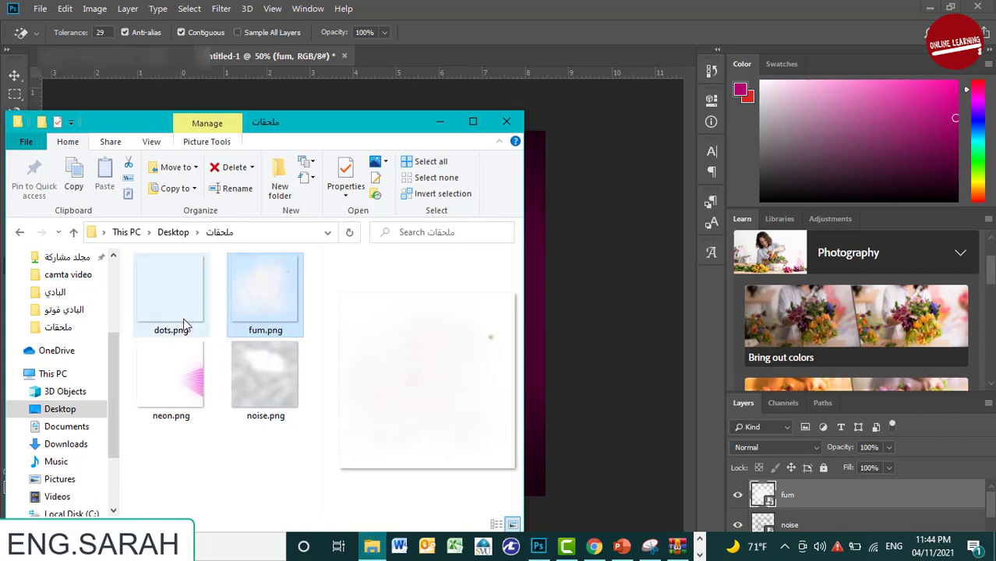
drag(171, 292, 569, 351)
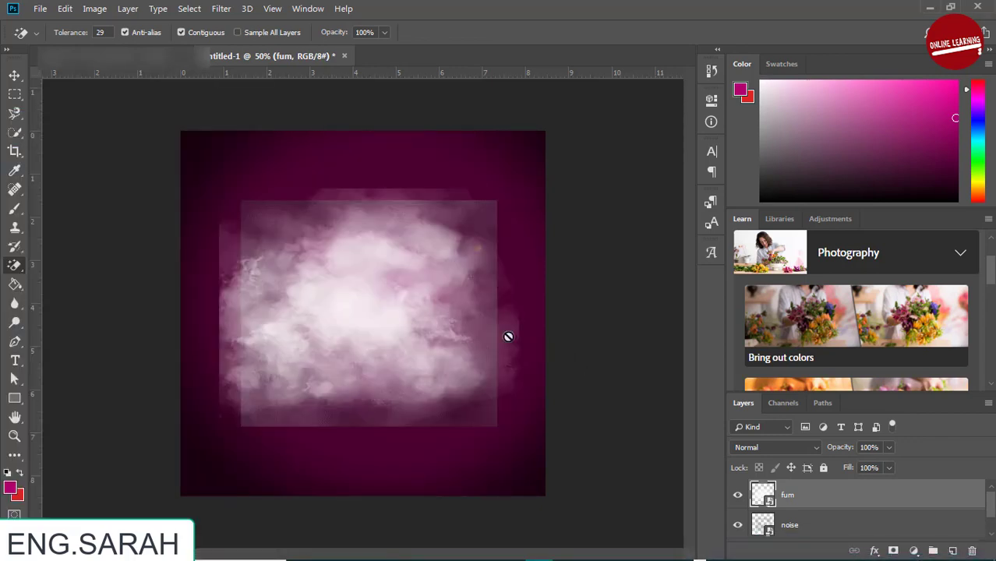
click(933, 552)
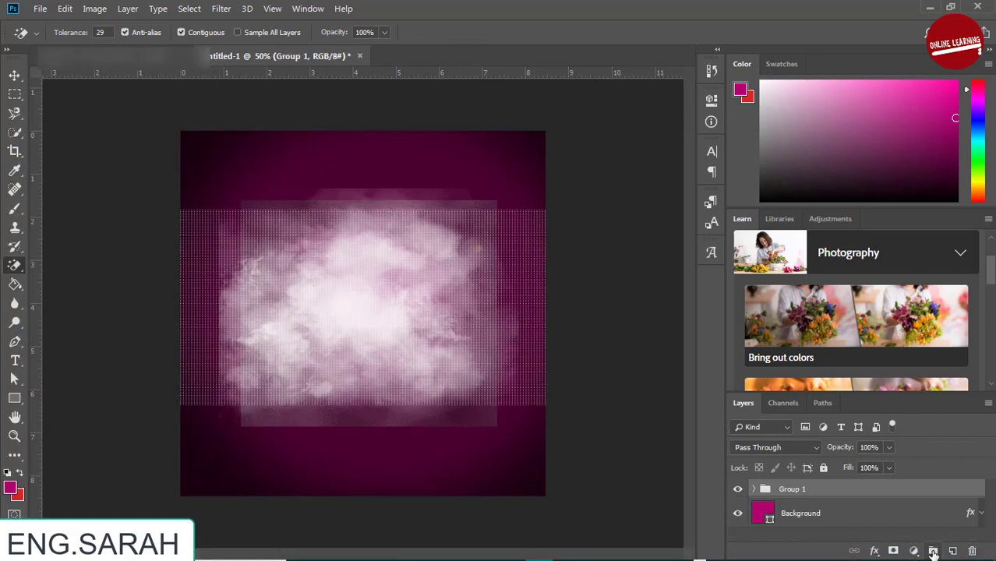
Step: Rename the texture group to 'overlay' and set its blend mode to Overlay
key(o)
key(r)
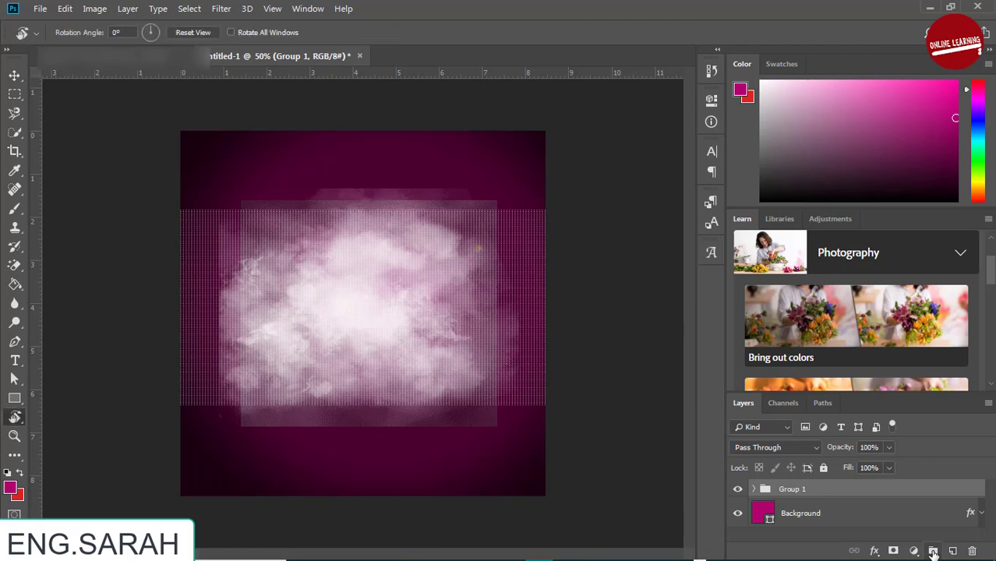
double_click(791, 490)
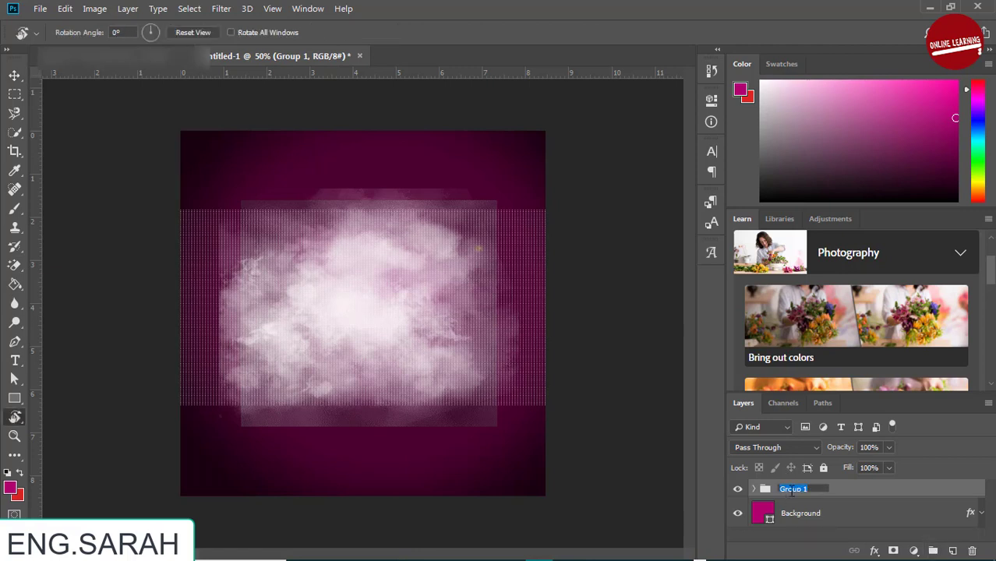
text(c)
key(Return)
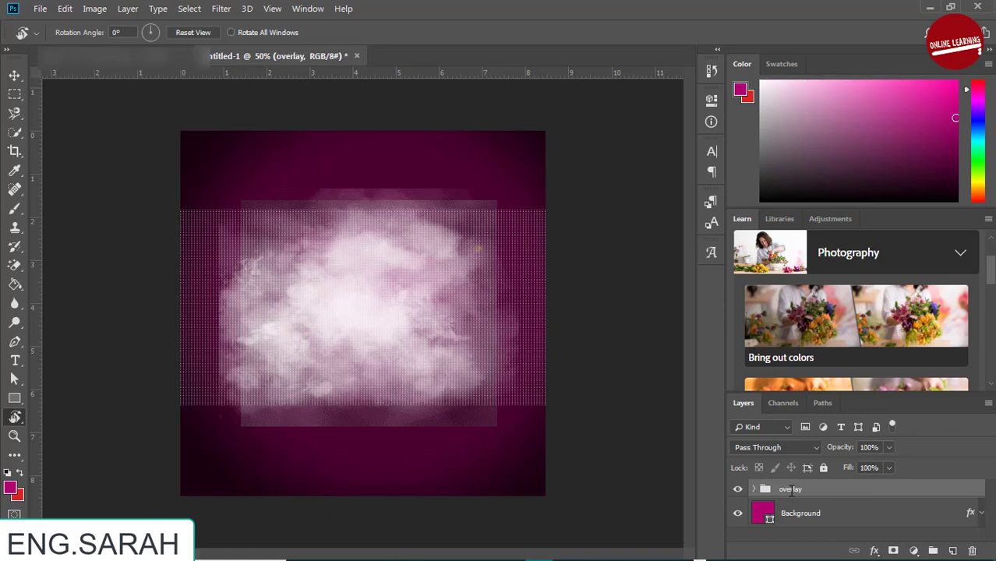
click(769, 448)
click(756, 287)
Step: Expand the overlay group and select the dots and fum layers
click(754, 490)
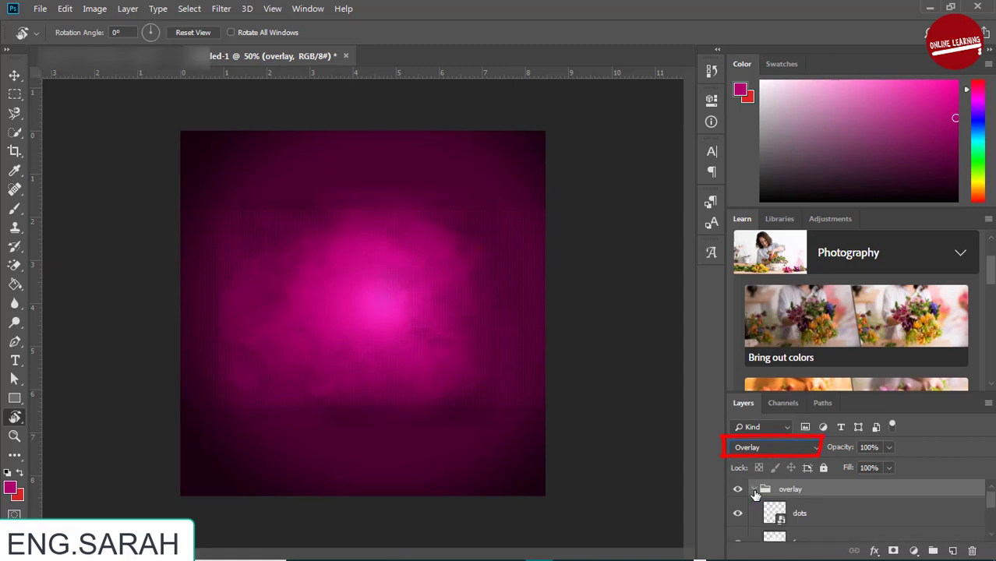
click(803, 517)
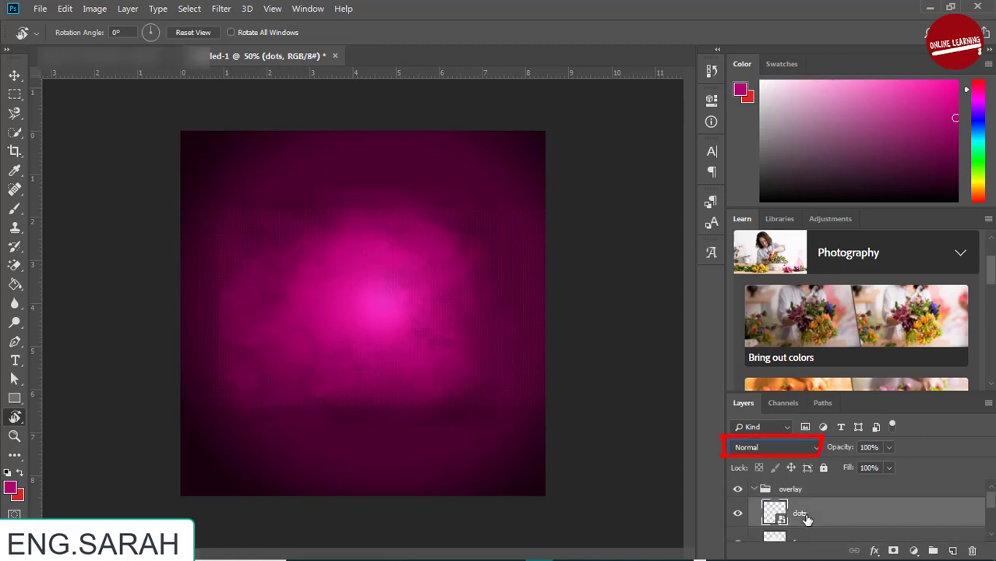
click(819, 540)
Step: Stretch the fum smoke layer out to the canvas's left and right edges
key(ctrl+t)
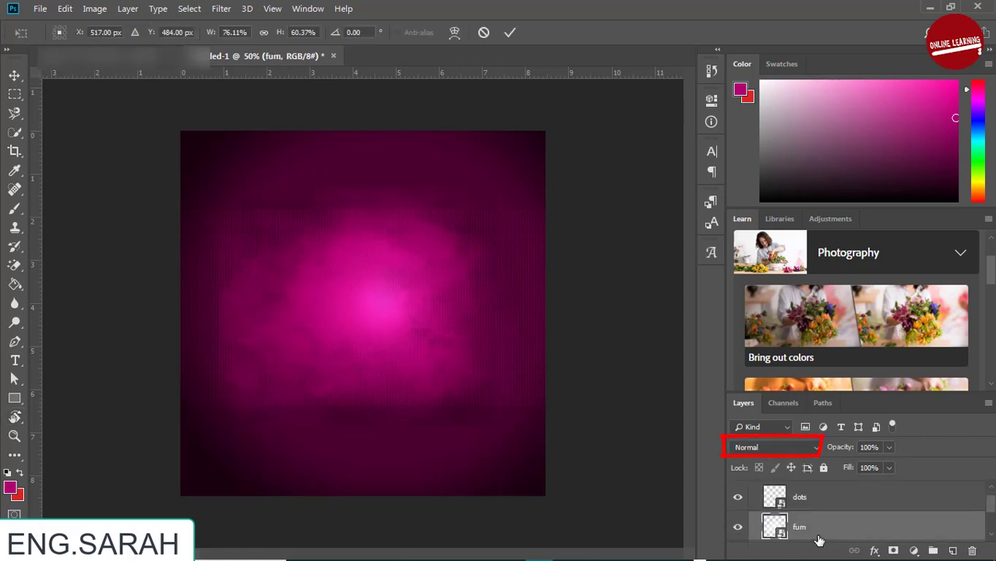
drag(519, 307, 544, 308)
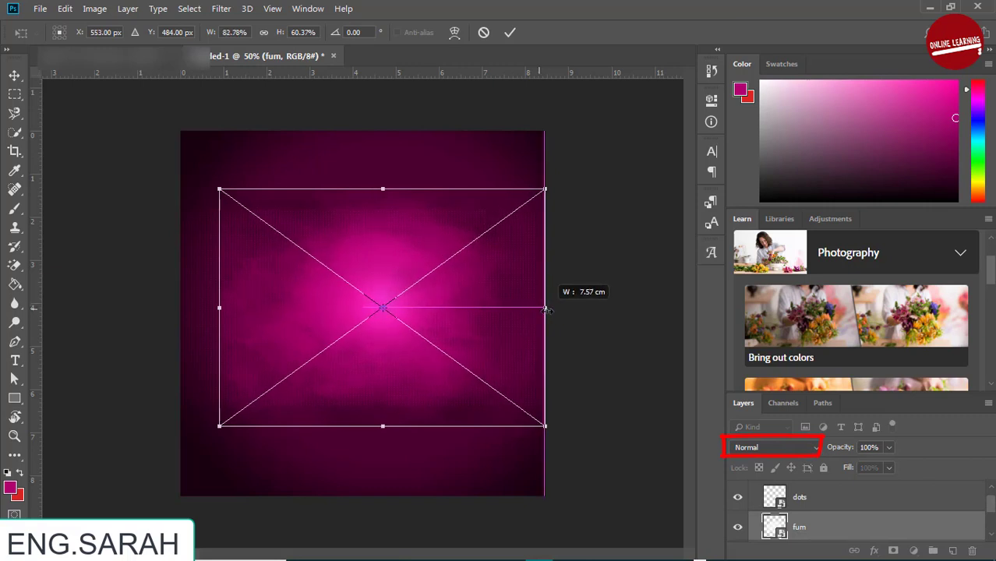
drag(222, 308, 180, 308)
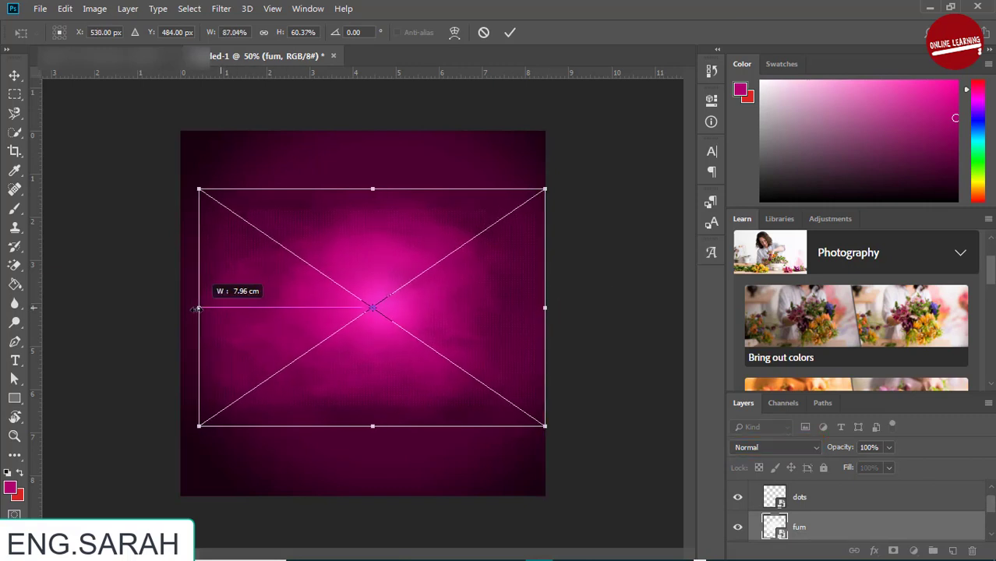
key(Return)
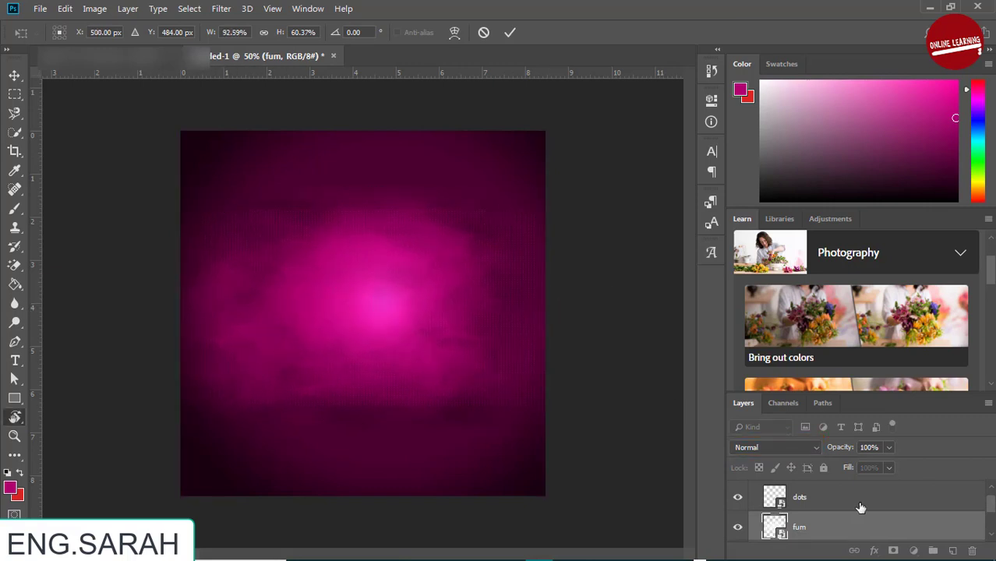
Step: Stretch the dots pattern up to the top edge and down to the bottom edge
click(860, 507)
key(ctrl+t)
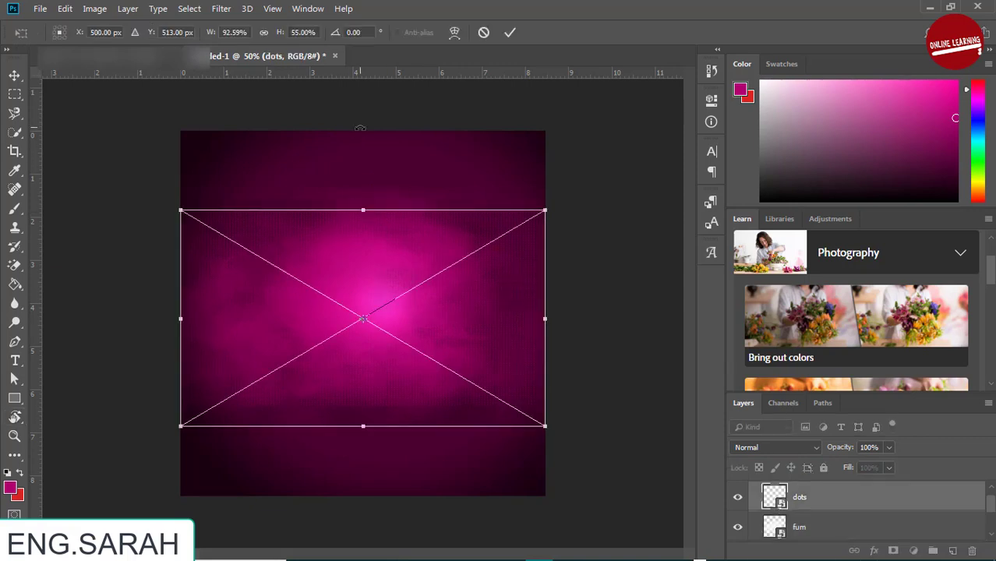
drag(363, 207, 364, 131)
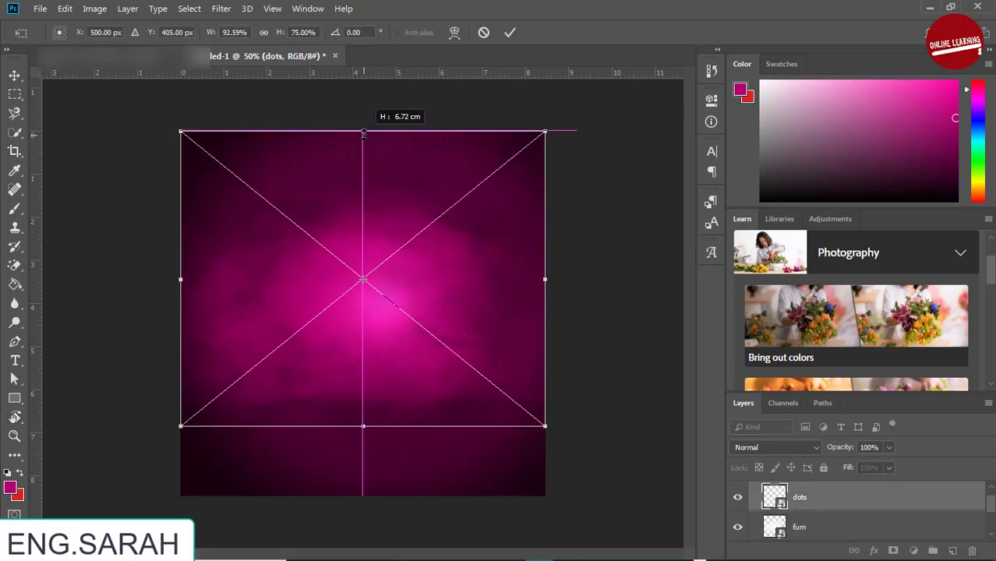
drag(365, 425, 364, 495)
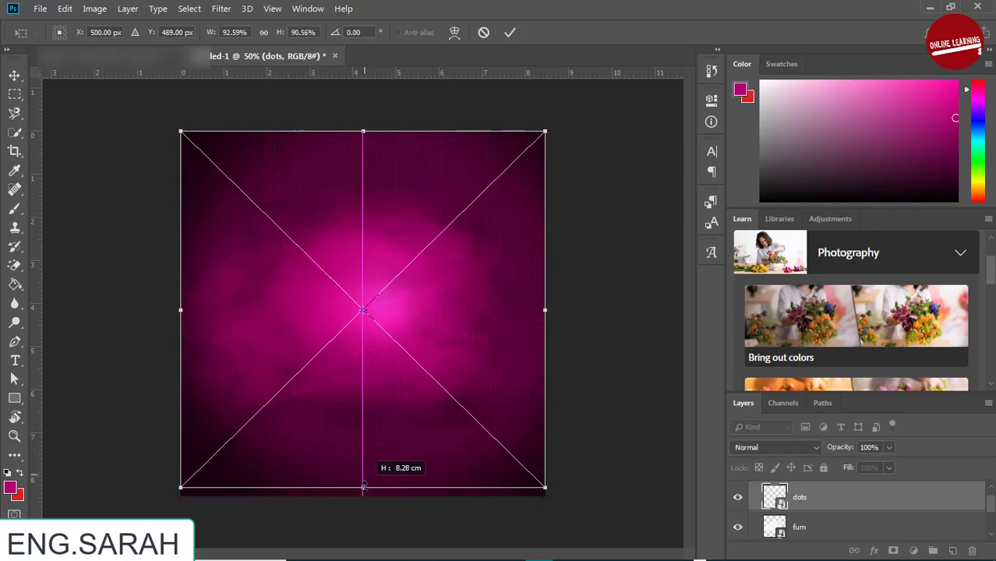
key(Return)
Step: Enlarge the noise texture to about 104% × 92% and centre it over the canvas
key(r)
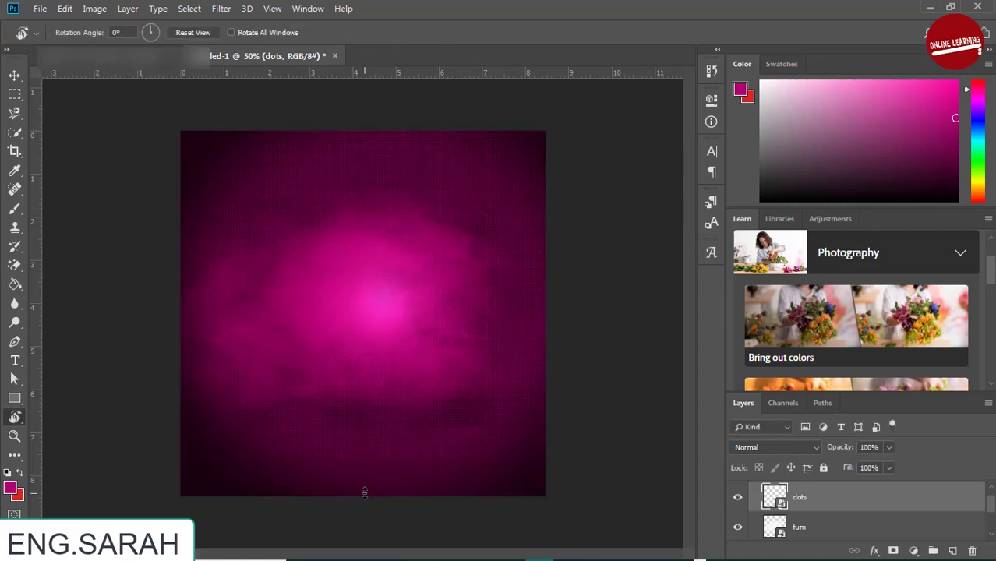
click(737, 526)
click(876, 536)
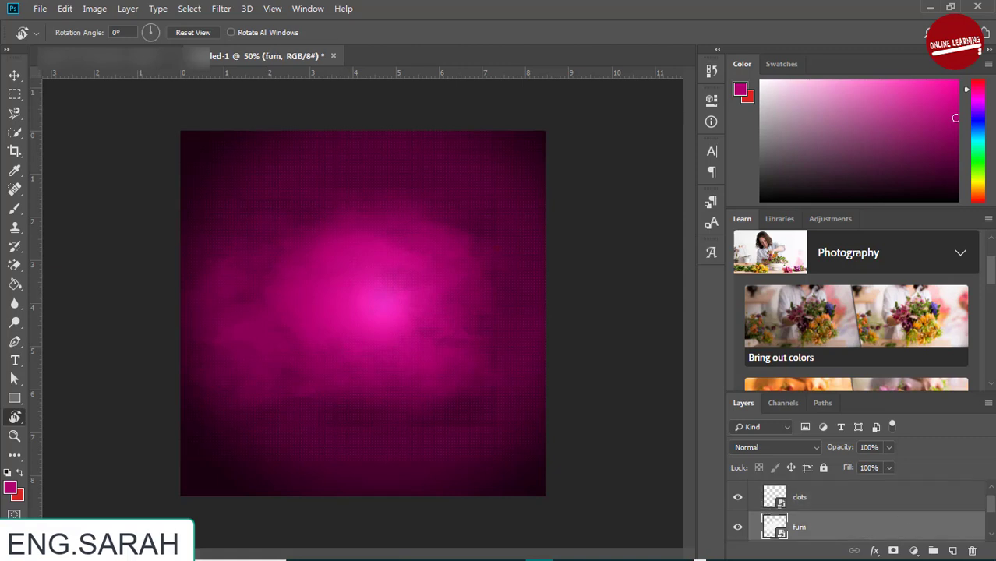
click(992, 503)
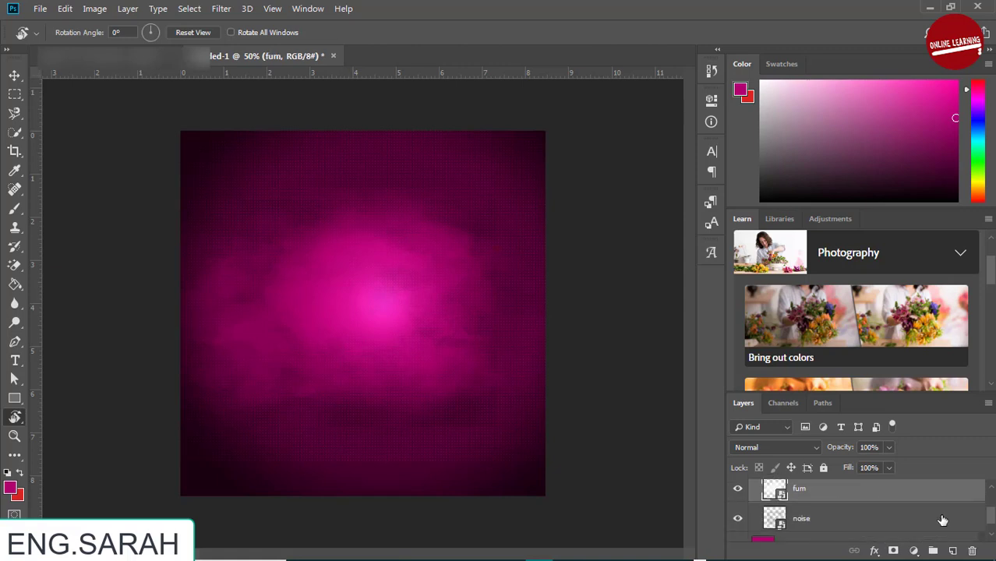
click(944, 518)
key(ctrl+t)
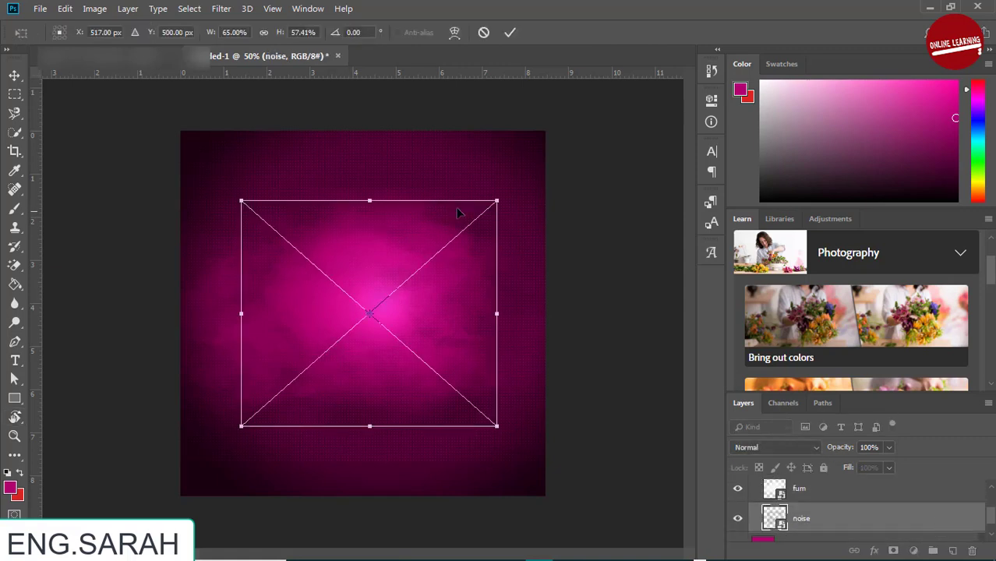
drag(496, 201, 556, 147)
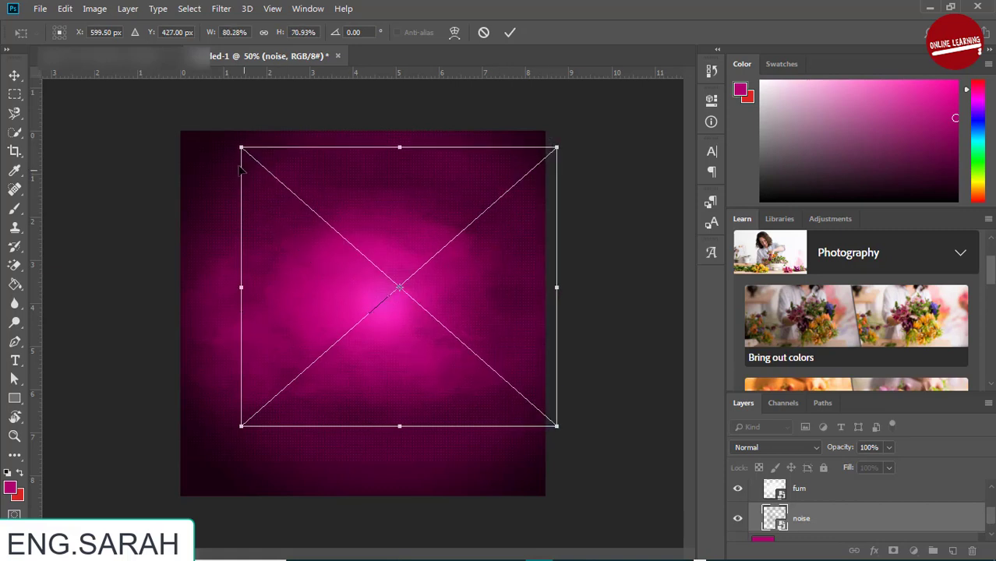
drag(241, 147, 192, 105)
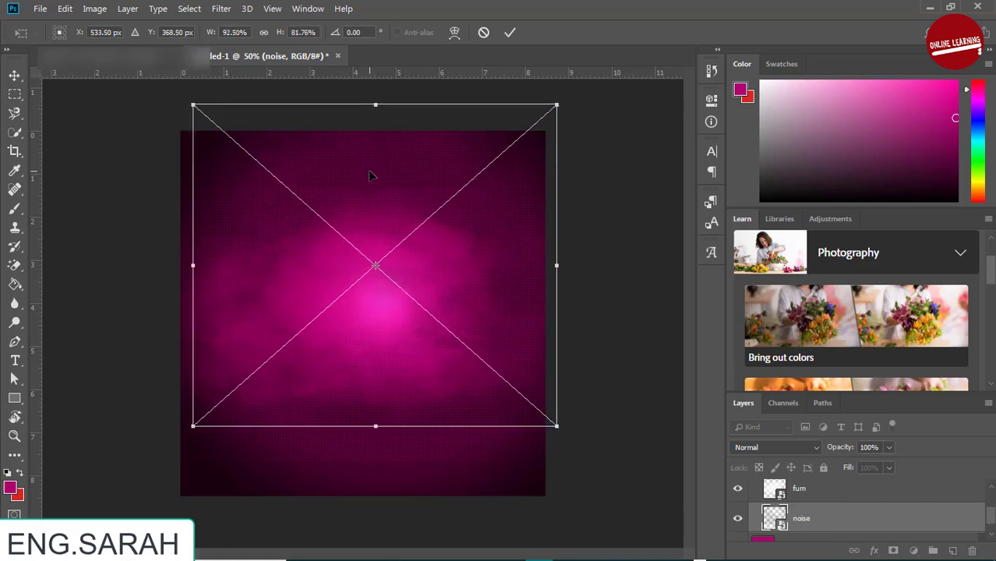
drag(371, 176, 359, 202)
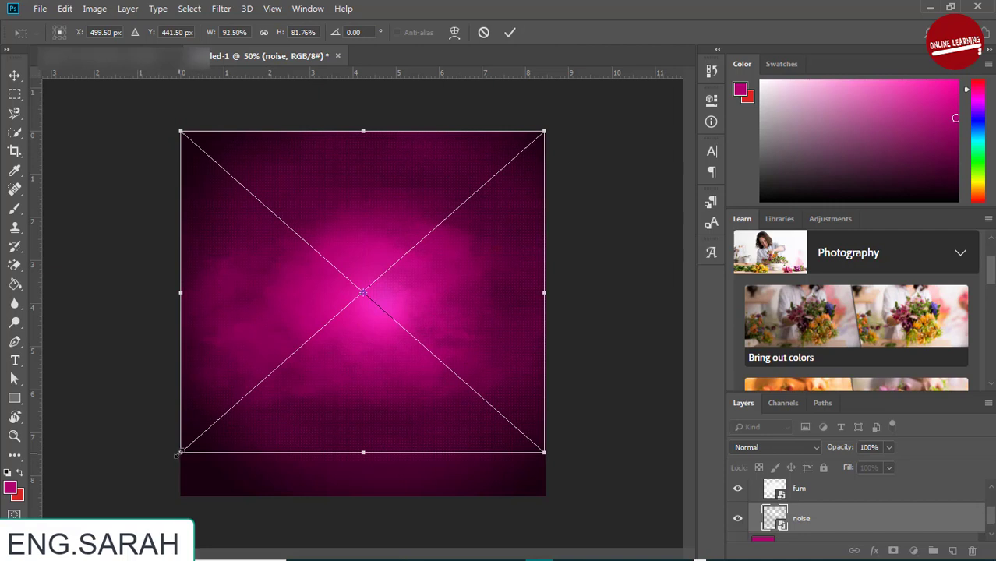
mouse_move(180, 453)
mouse_down()
mouse_move(142, 503)
mouse_move(136, 492)
mouse_up()
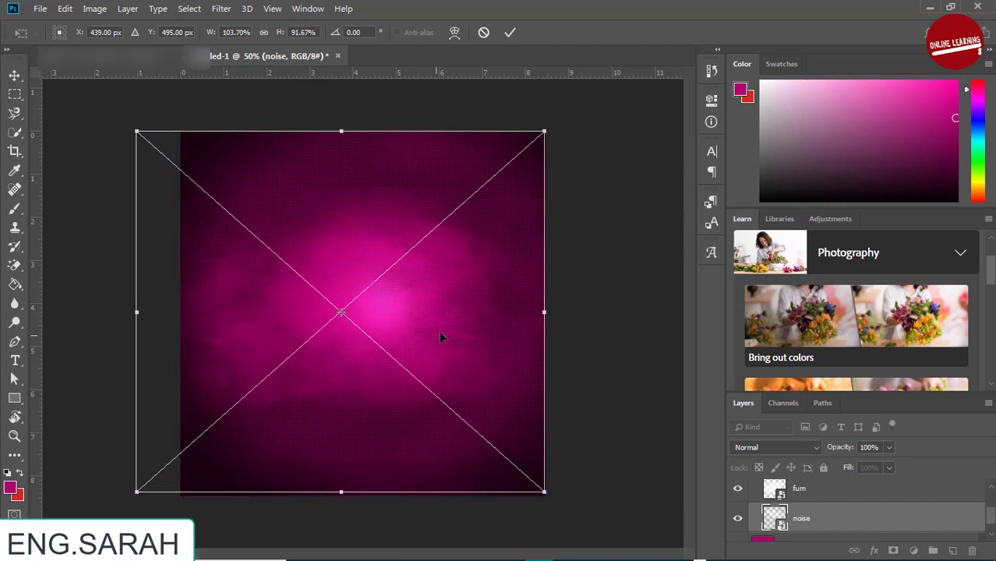
drag(440, 337, 463, 342)
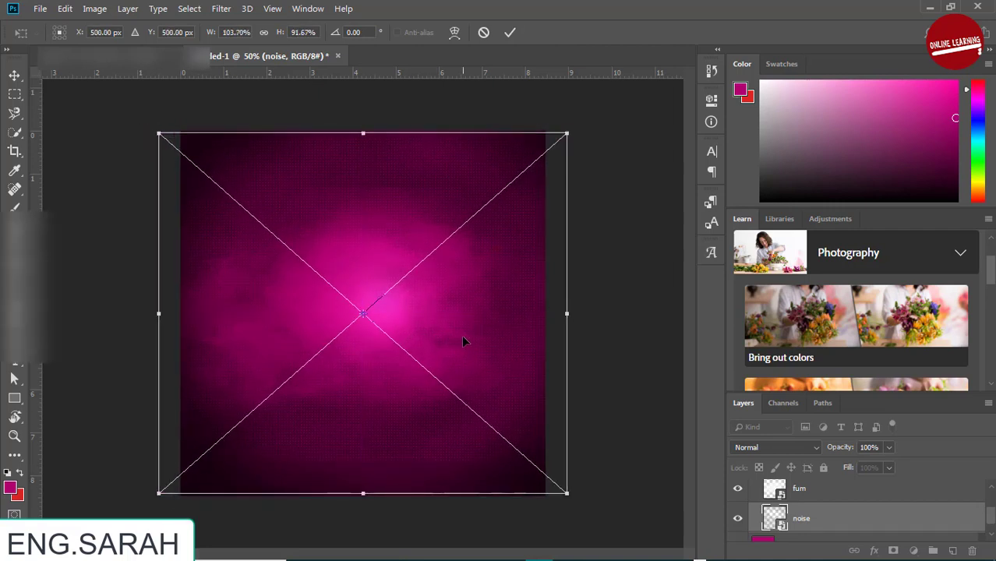
key(Return)
key(r)
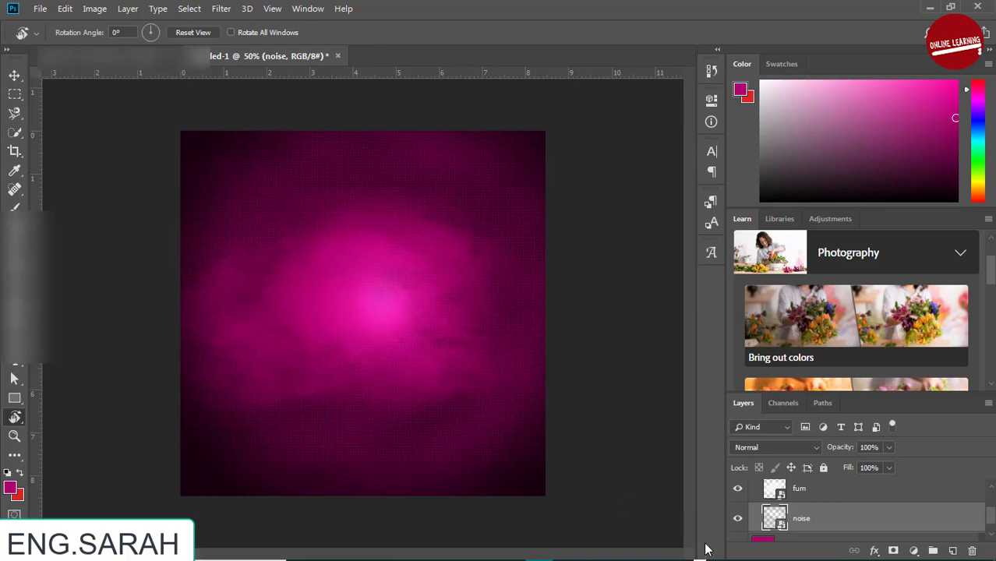
drag(990, 520, 990, 504)
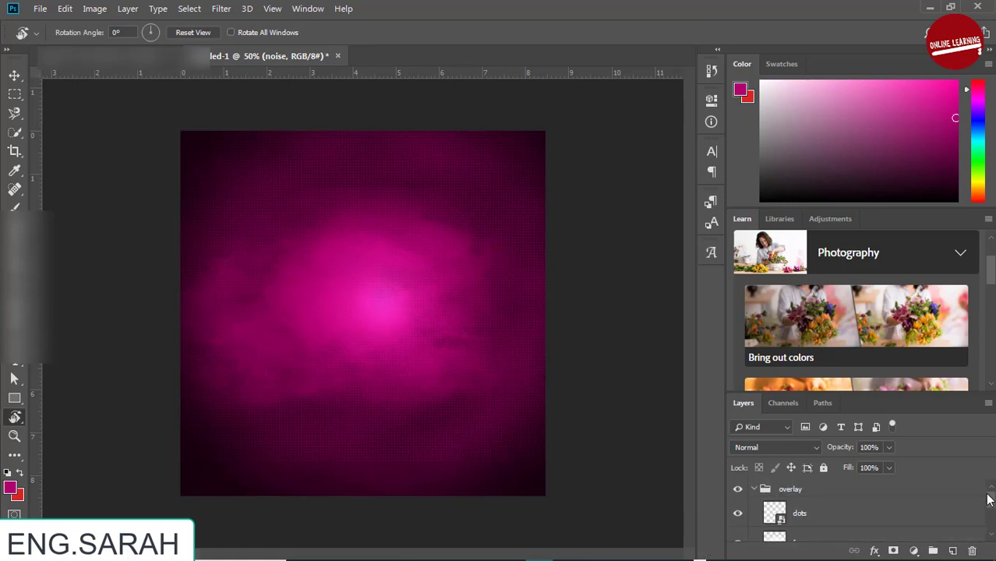
Step: Collapse the overlay group and place the hamburger PNG from Downloads onto the poster
click(756, 489)
key(alt+Tab)
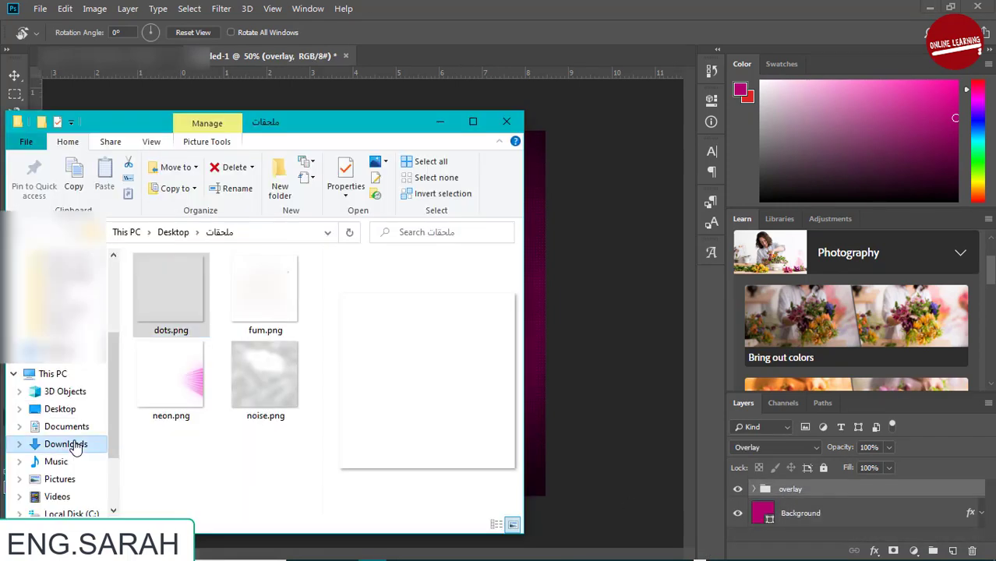
click(169, 321)
click(258, 282)
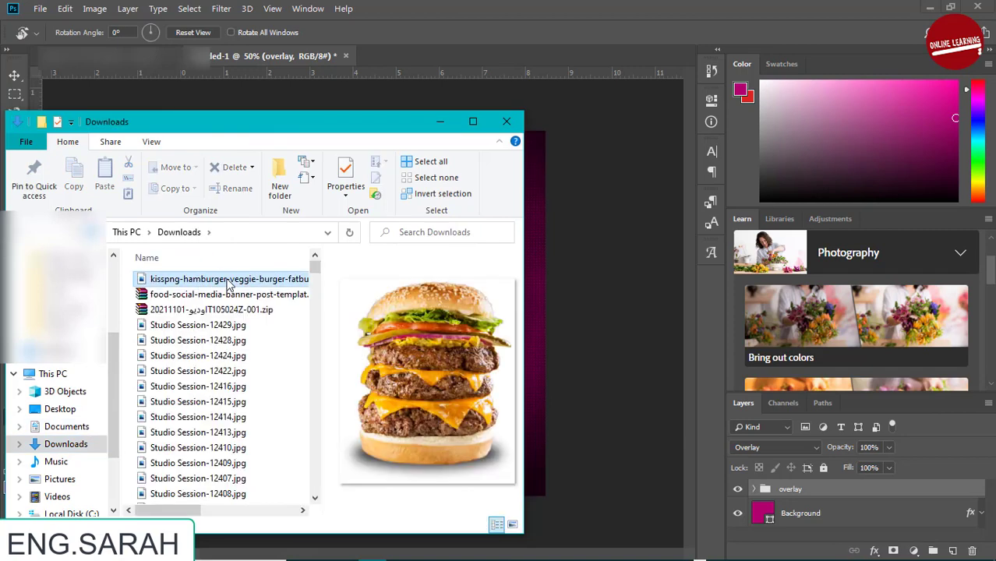
drag(251, 283, 566, 237)
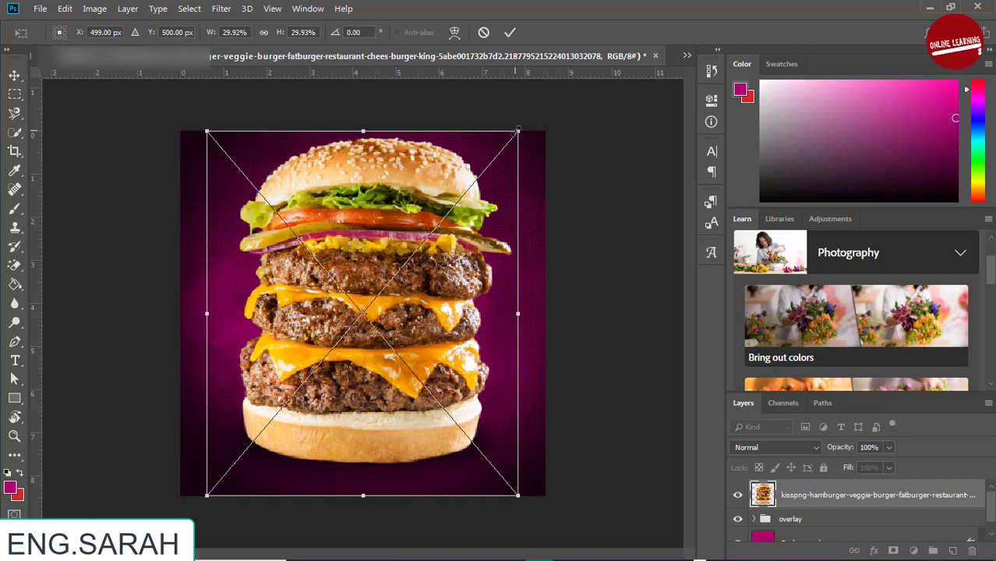
Step: Scale the burger to about 24.6% and centre it on the canvas
mouse_move(518, 131)
mouse_down()
mouse_move(403, 266)
mouse_move(418, 251)
mouse_up()
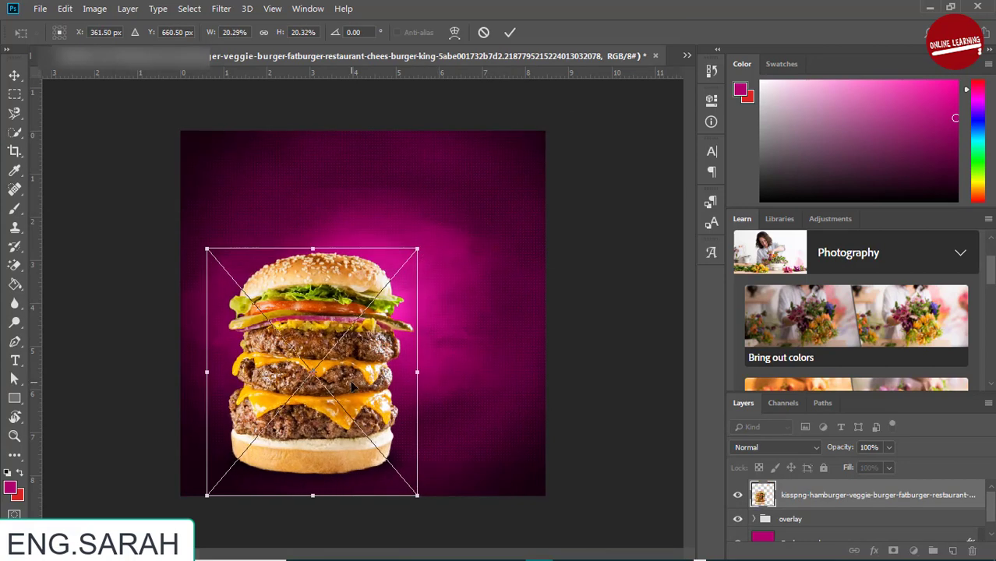
drag(360, 387, 394, 353)
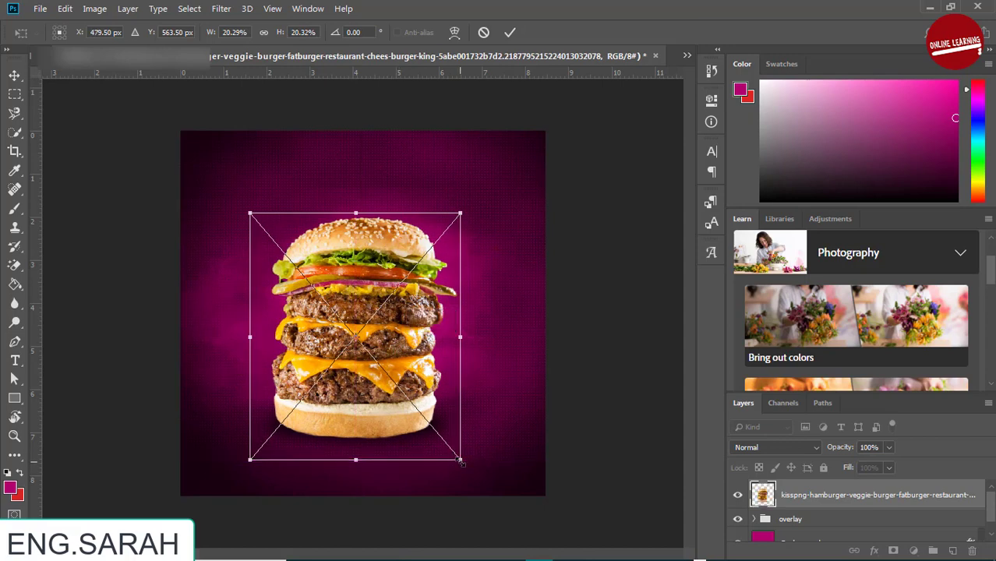
drag(458, 462, 477, 478)
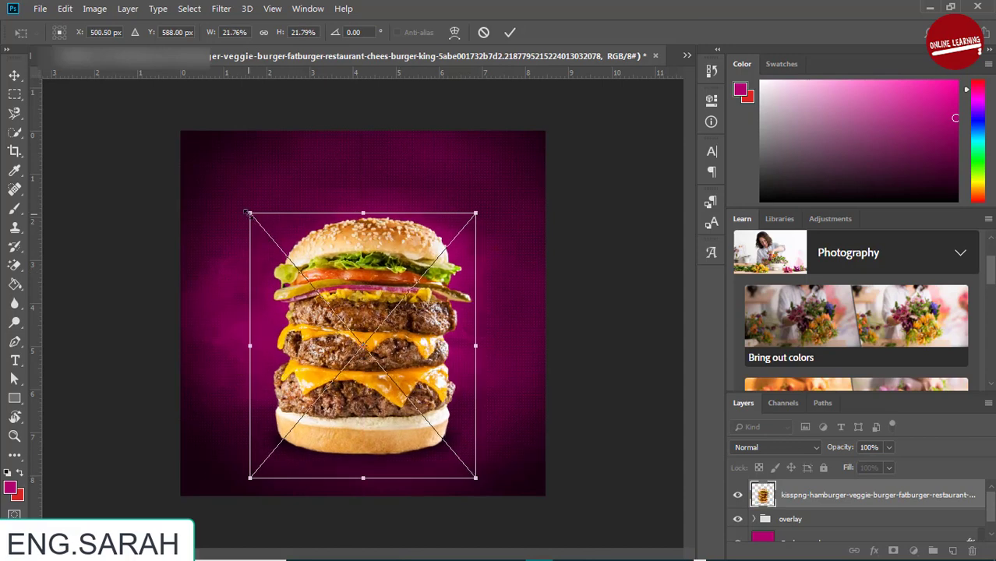
drag(247, 211, 198, 197)
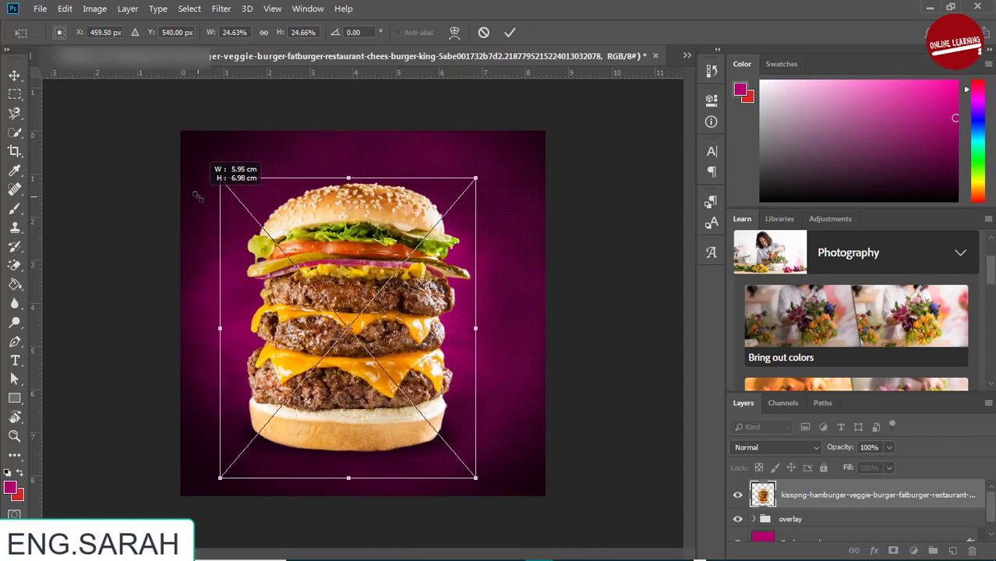
drag(340, 264, 347, 272)
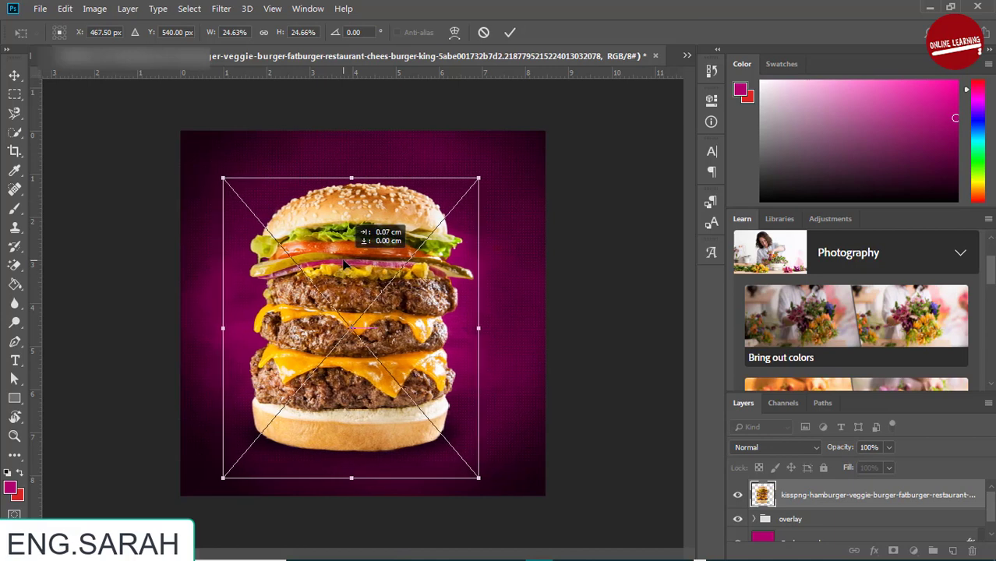
key(Return)
key(r)
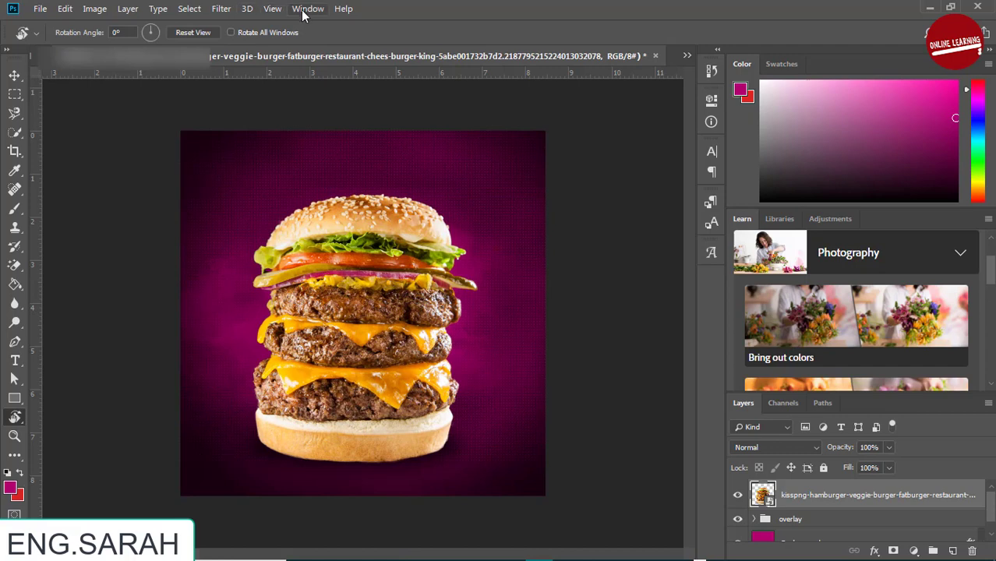
Step: Apply a Camera Raw Filter to the burger with Blacks -65, Whites -20 and adjusted Shadows
click(221, 9)
click(250, 98)
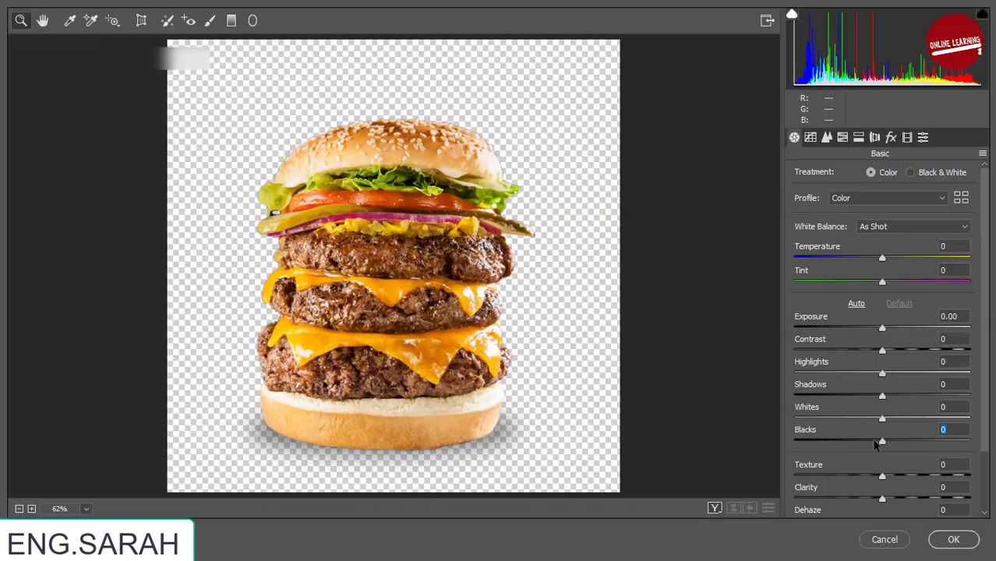
drag(881, 442, 826, 445)
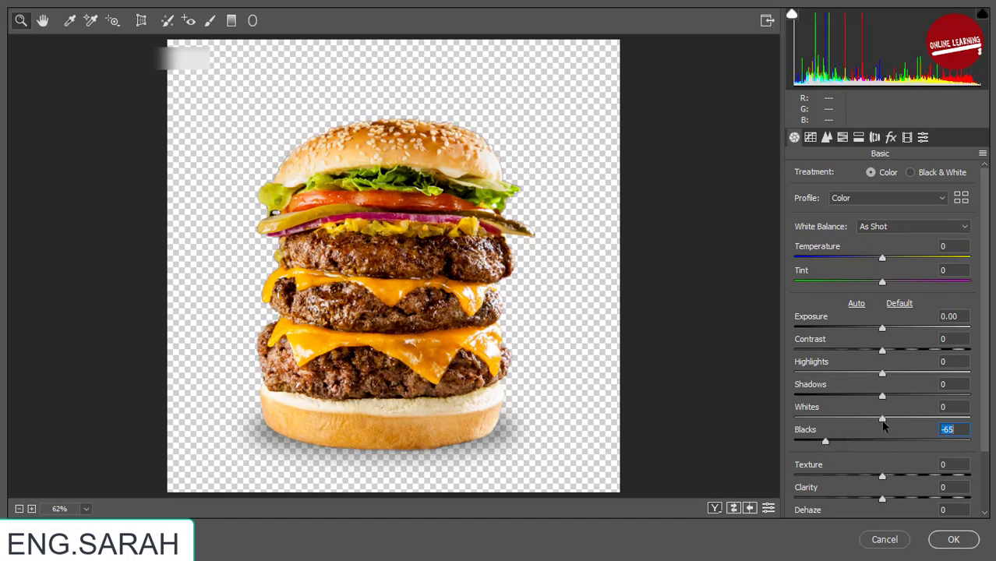
mouse_move(881, 419)
mouse_down()
mouse_move(956, 421)
mouse_move(865, 430)
mouse_up()
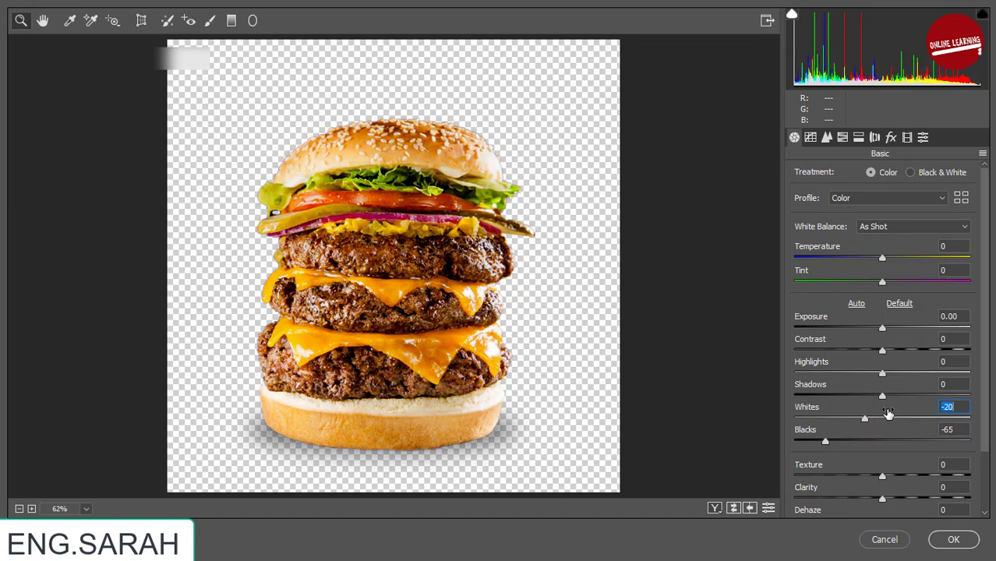
mouse_move(882, 396)
mouse_down()
mouse_move(896, 396)
mouse_move(877, 398)
mouse_up()
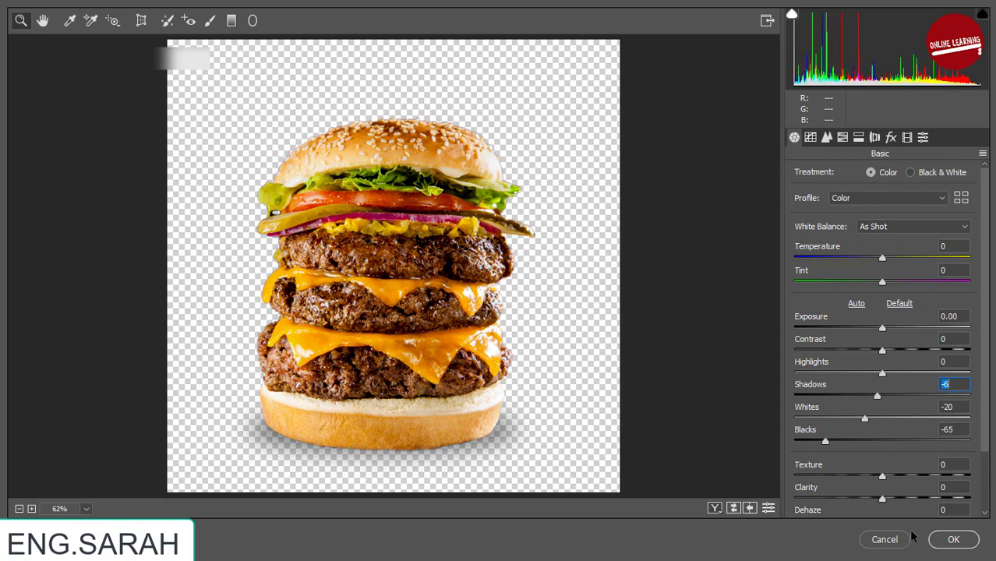
click(953, 539)
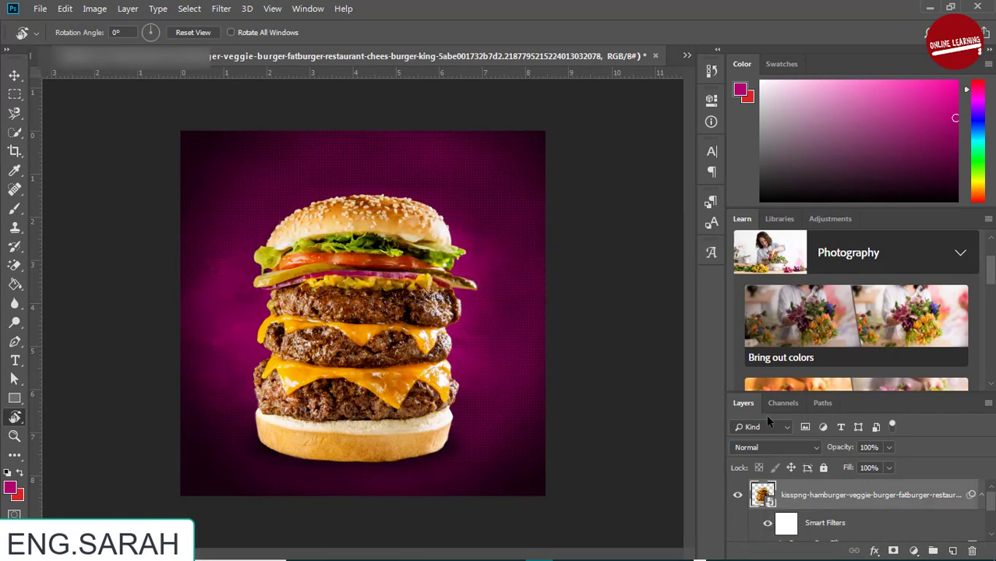
Step: Rename the hamburger layer to 'burger'
double_click(792, 494)
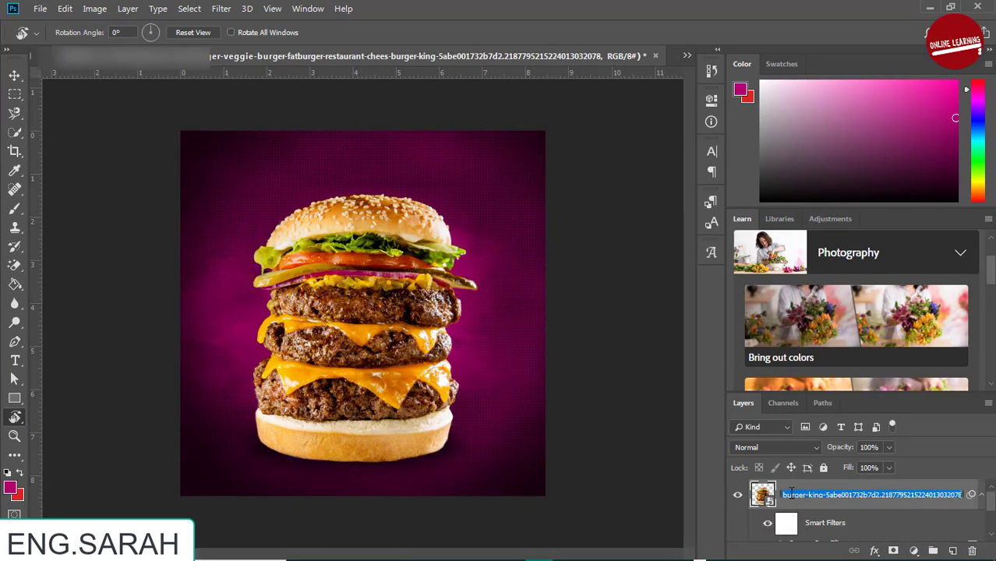
text(B)
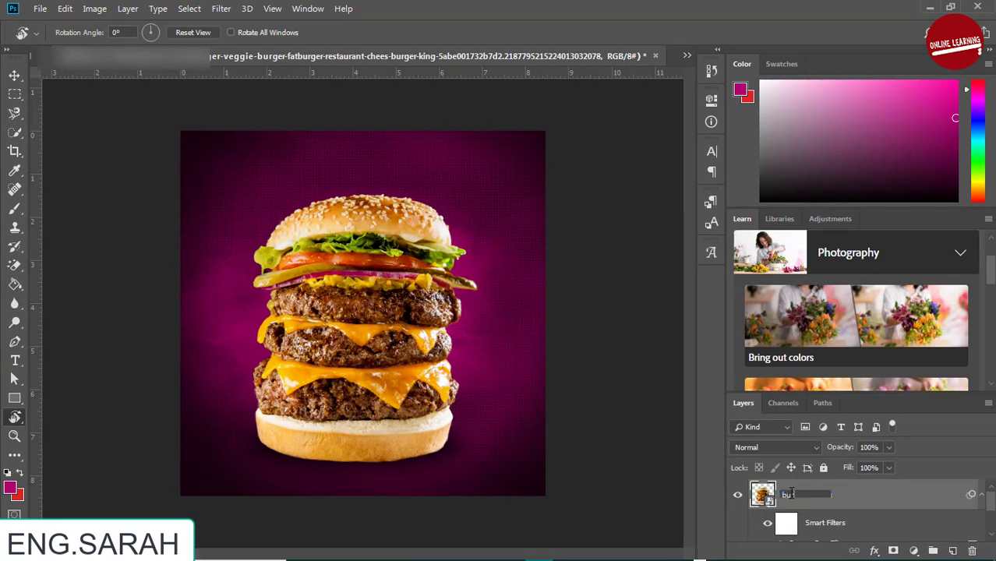
key(Return)
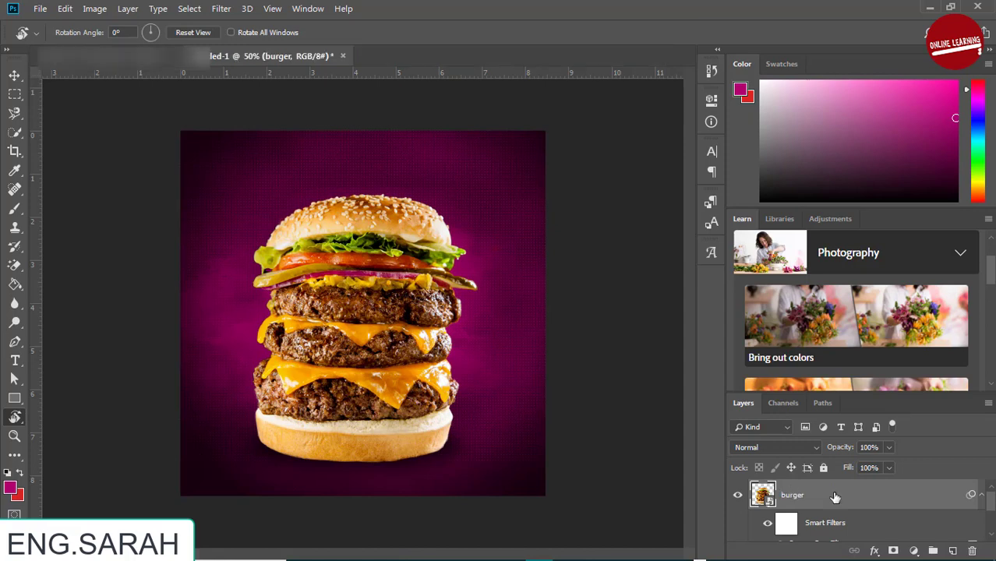
Step: Position the fire sparks image and move the burger layer above the fire layer
click(982, 498)
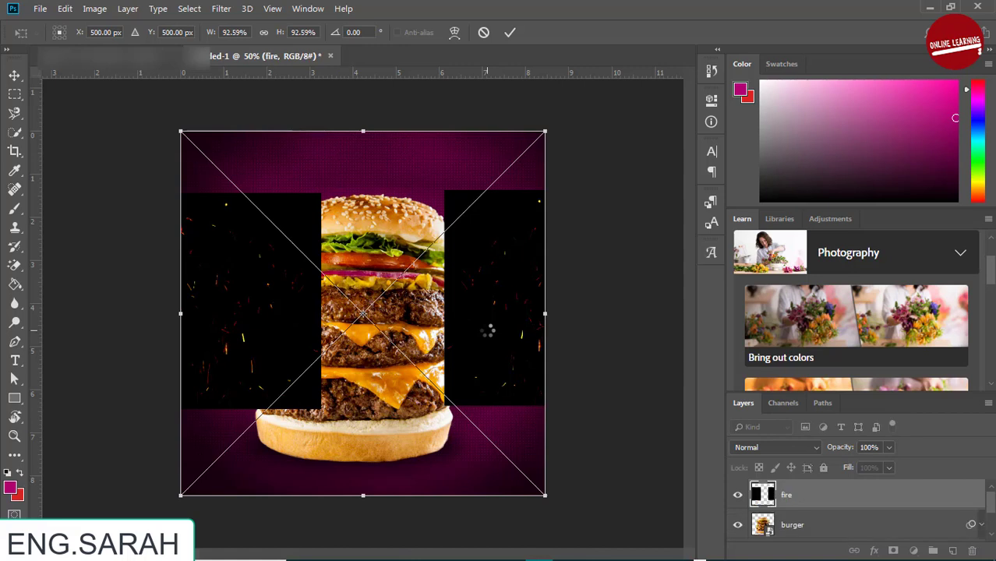
mouse_move(500, 333)
mouse_down()
mouse_move(485, 334)
mouse_move(502, 333)
mouse_up()
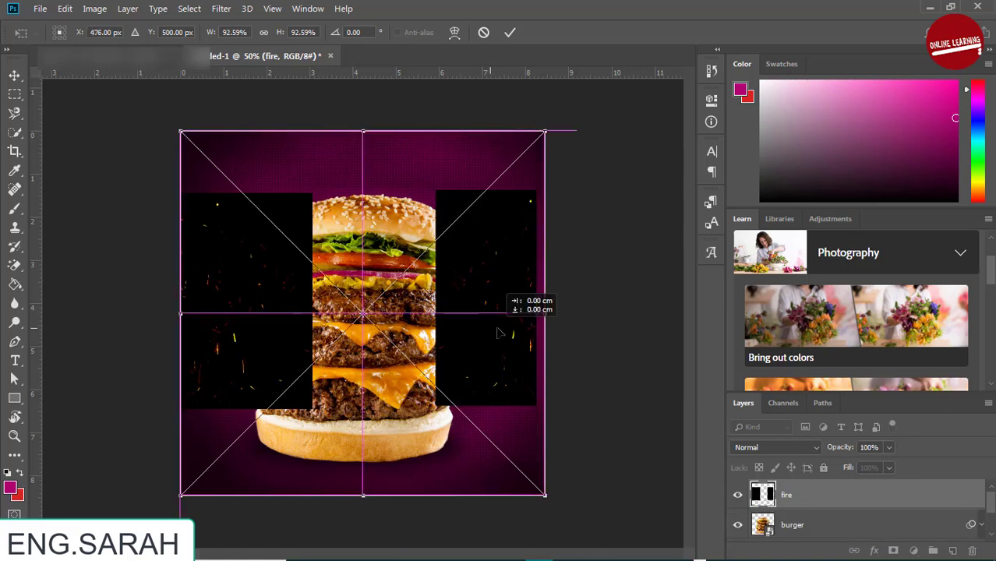
key(r)
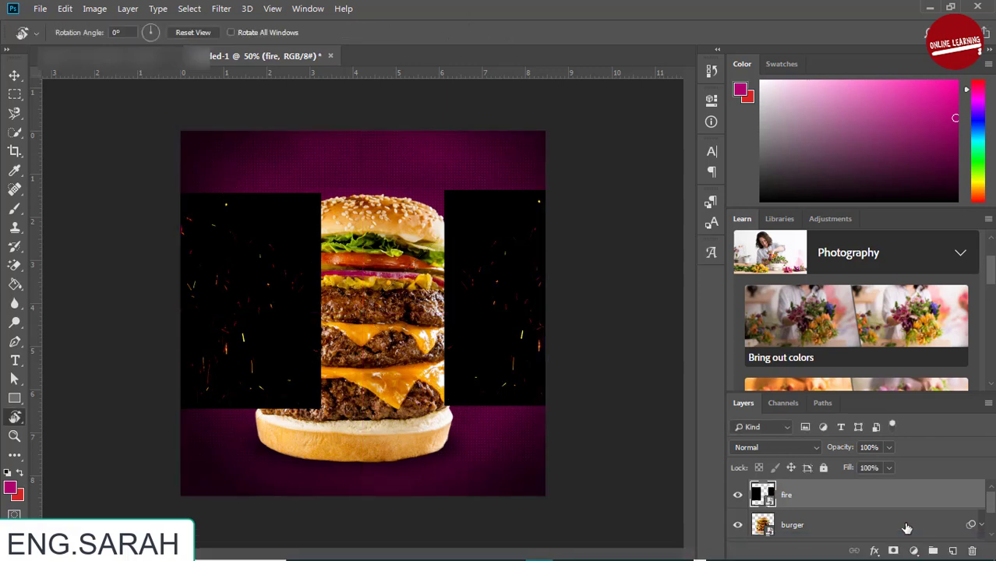
drag(904, 526, 890, 486)
Step: Set the fire layer's blend mode to Screen and bring up the poster images folder
click(859, 526)
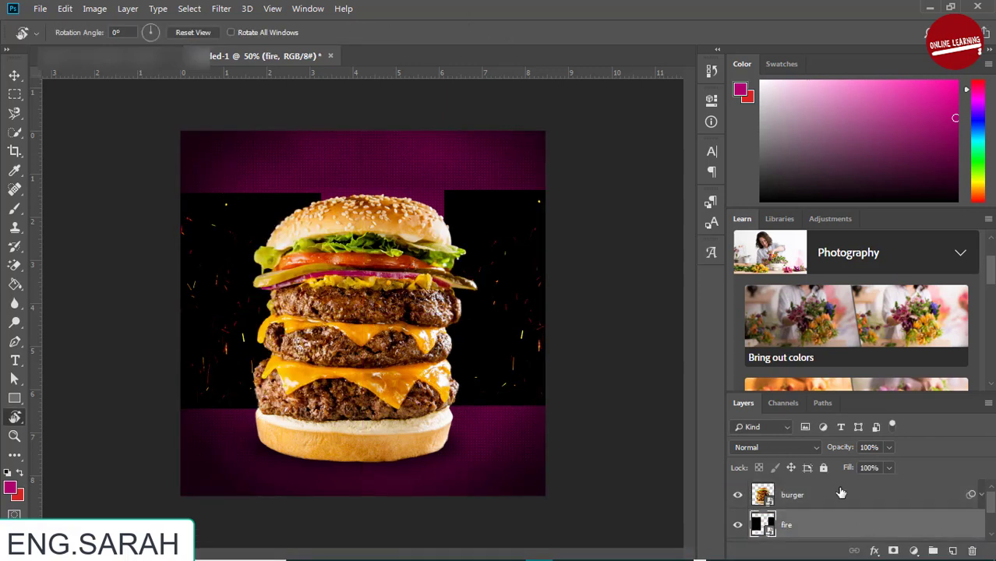
click(797, 447)
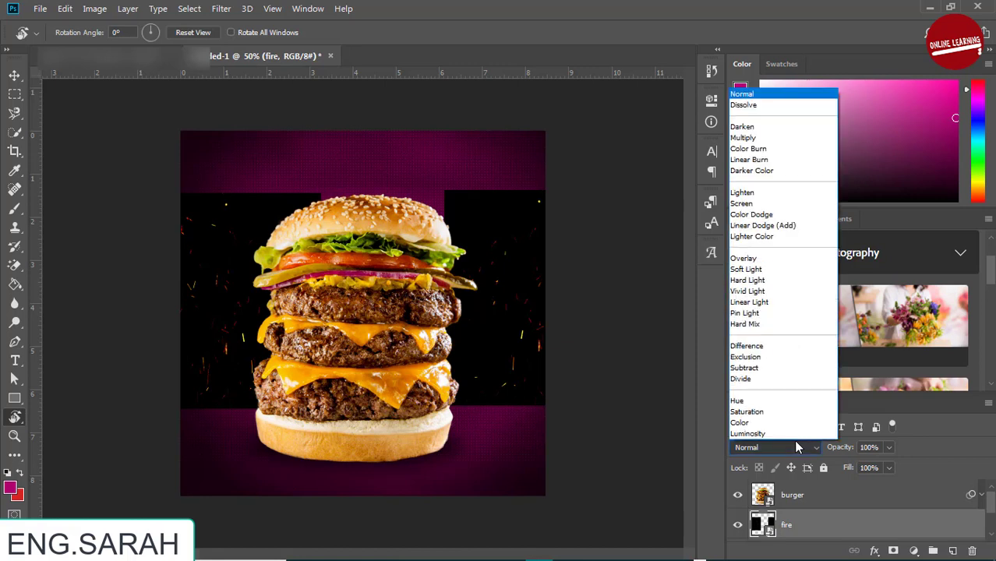
click(749, 201)
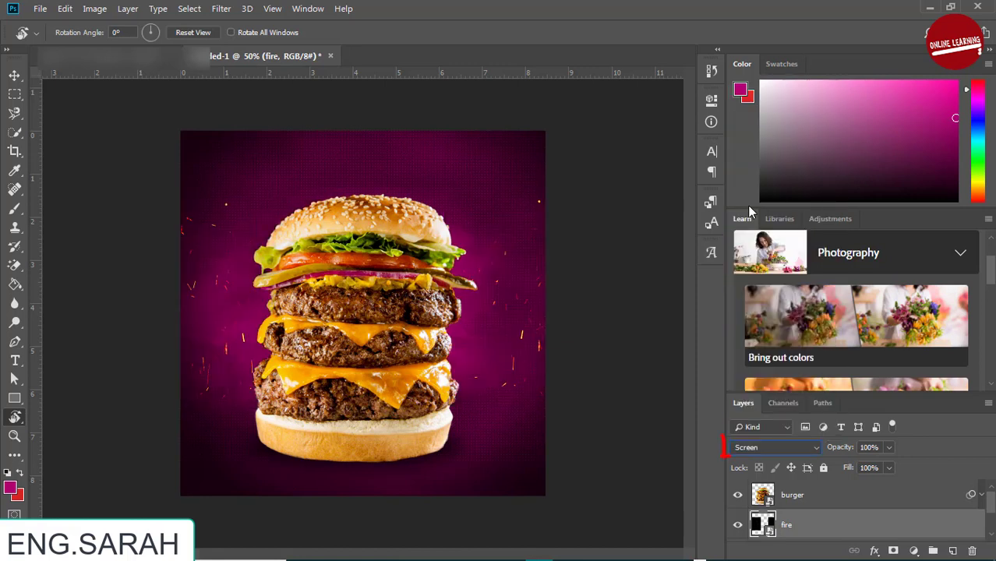
click(813, 503)
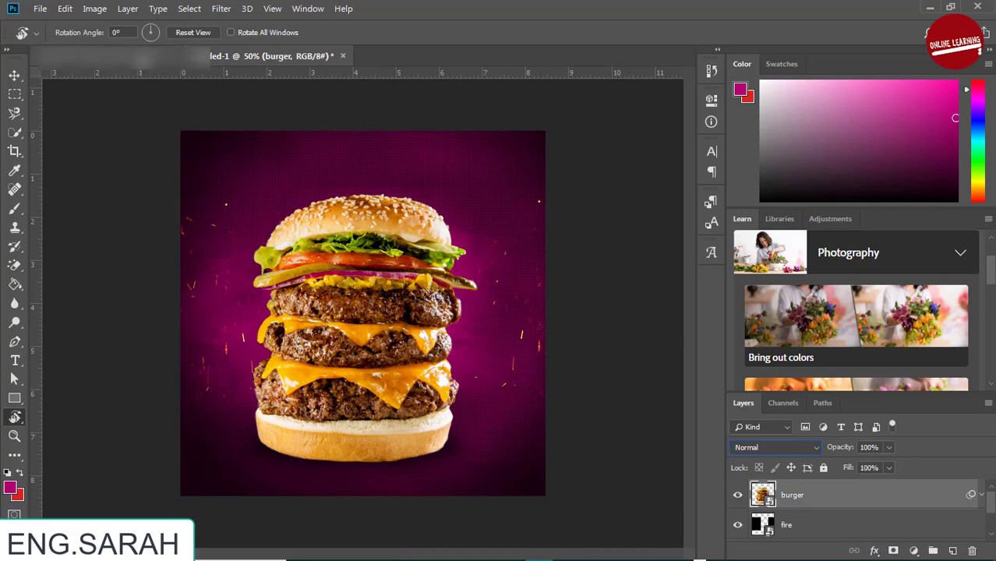
click(372, 546)
Step: Place the neon rays image onto the poster
click(263, 381)
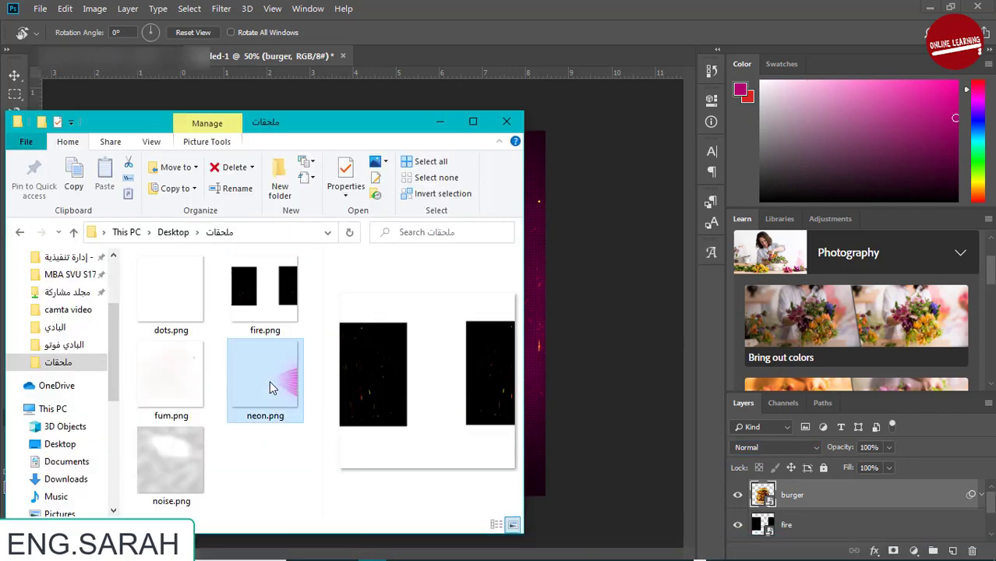
drag(257, 382, 533, 370)
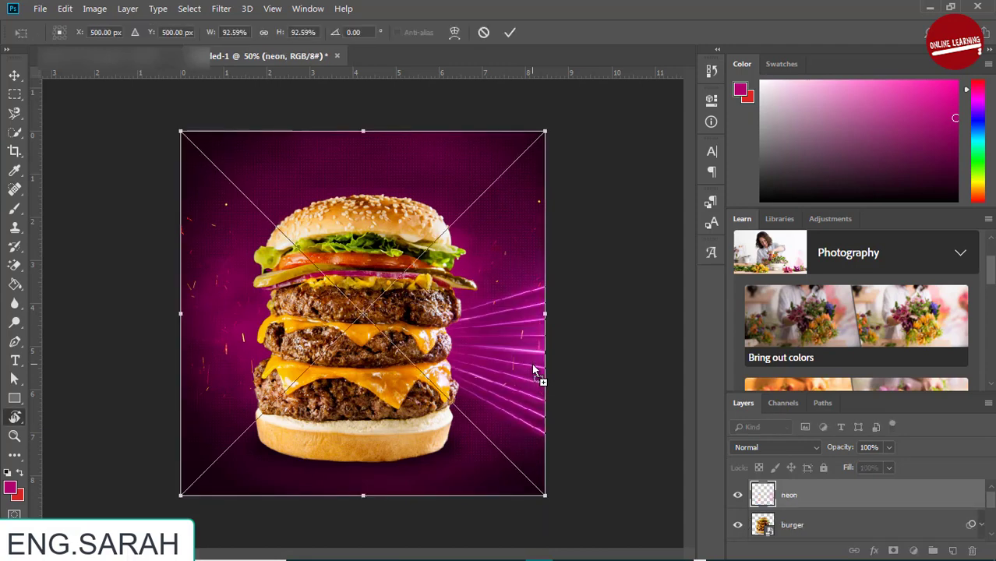
key(Return)
Step: Duplicate the neon layer and flip the copy horizontally
key(ctrl+j)
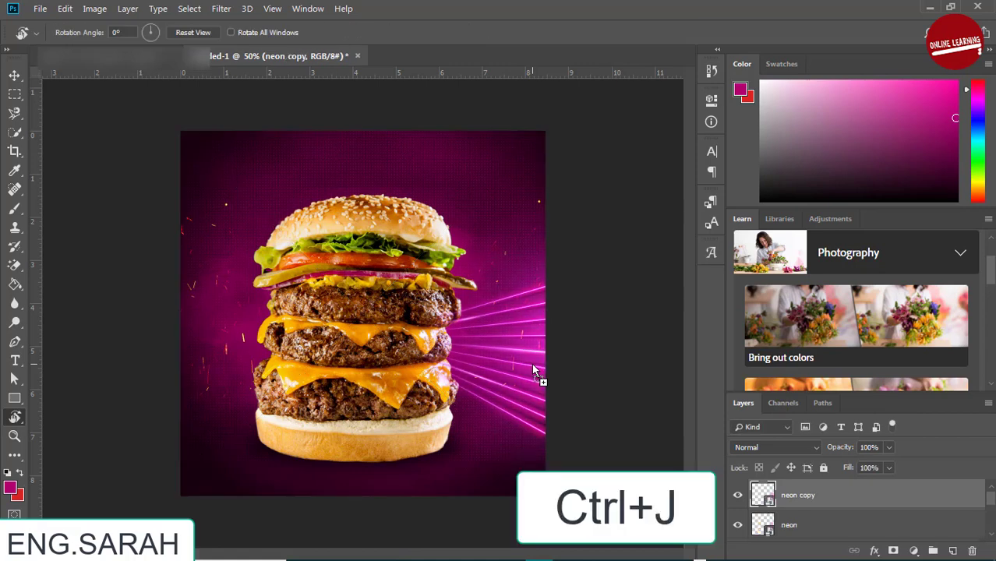
key(ctrl+t)
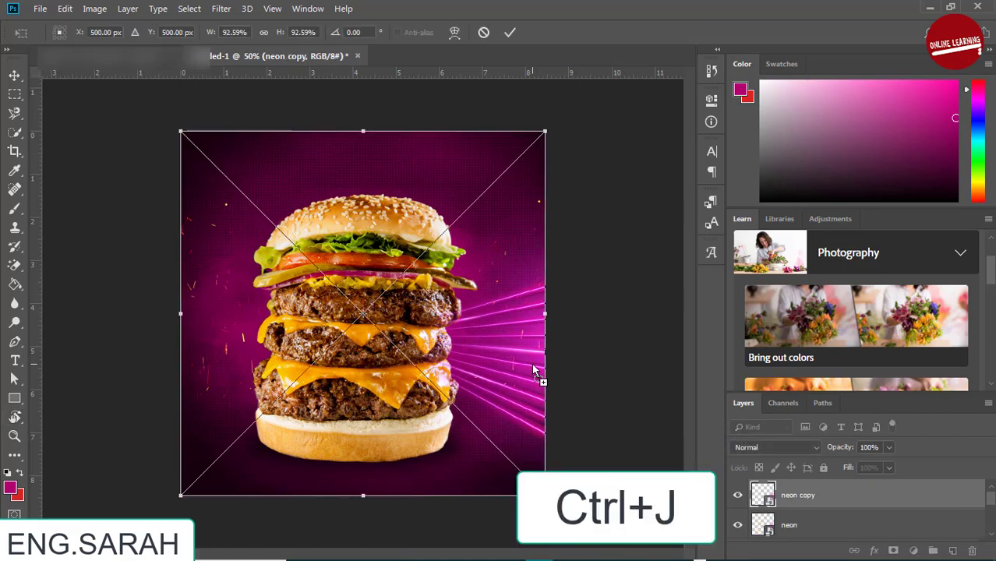
right_click(534, 371)
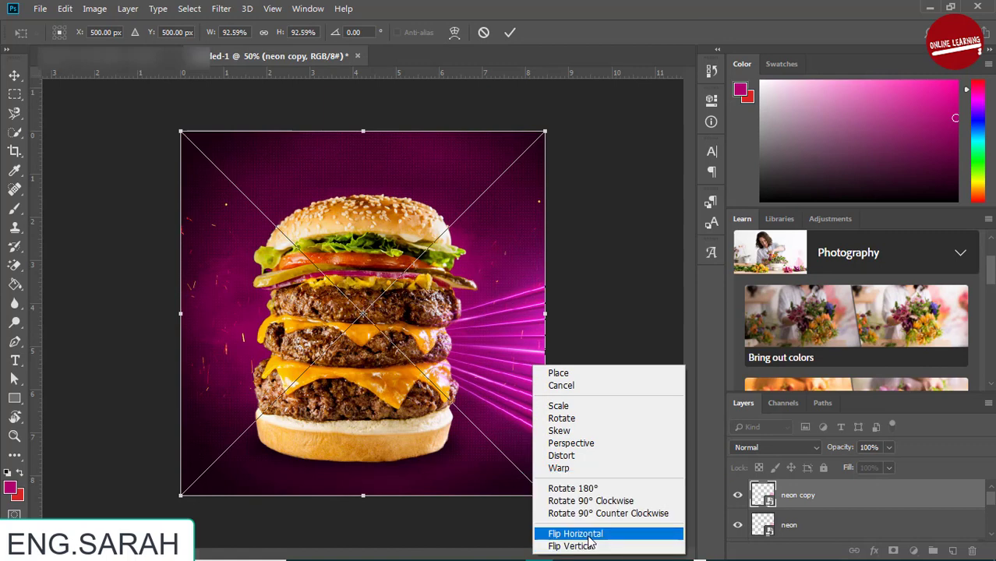
click(580, 534)
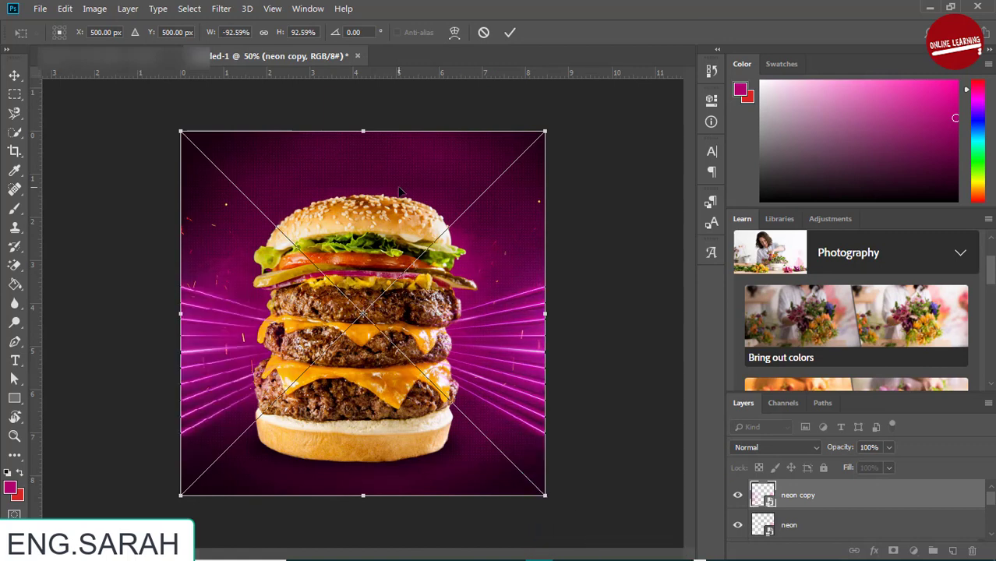
key(Return)
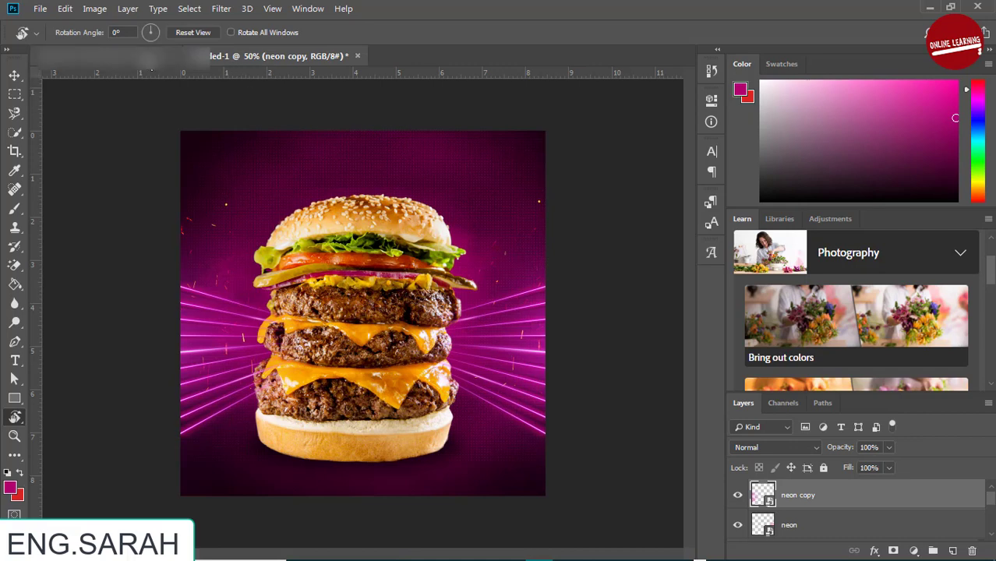
Step: Show the Plane icon layer's dotted arrow and move it to the burger's upper left
scroll(858, 515, down, 2)
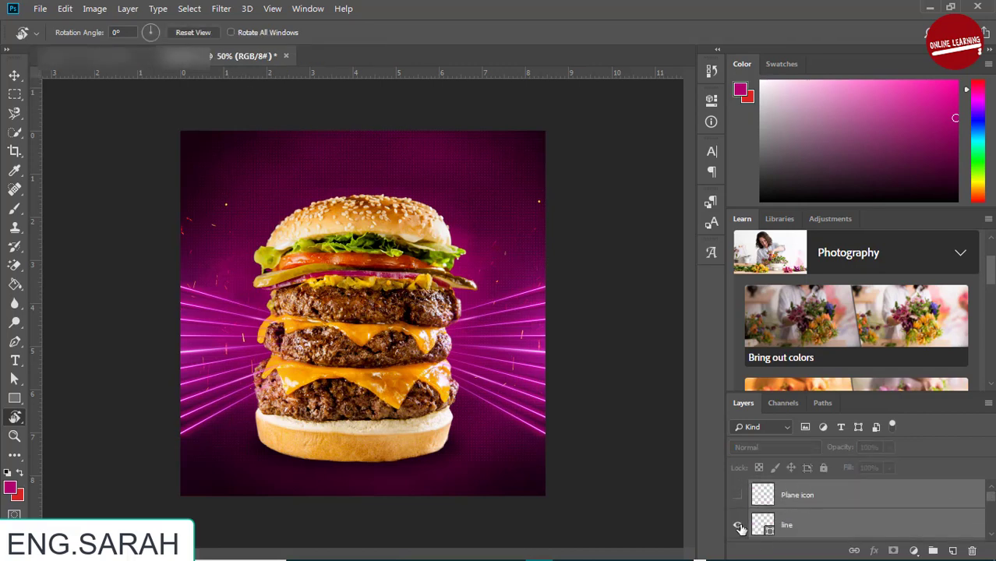
click(737, 497)
key(ctrl+t)
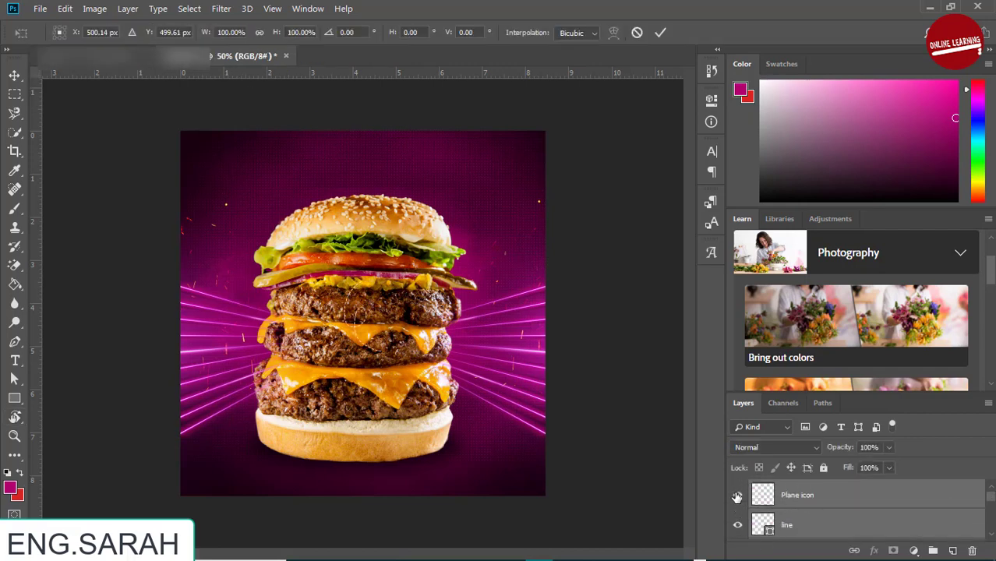
drag(362, 313, 221, 239)
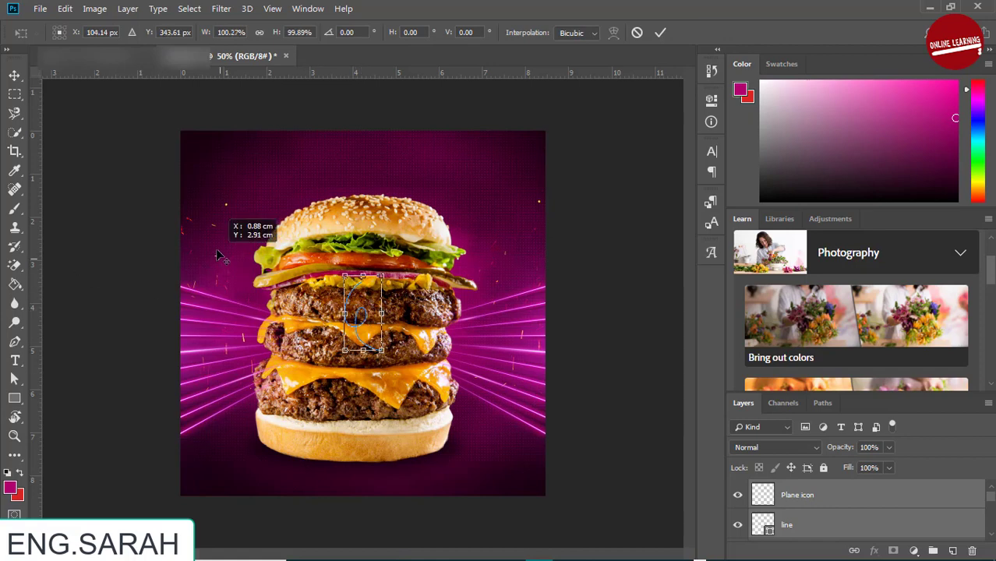
drag(363, 302, 248, 204)
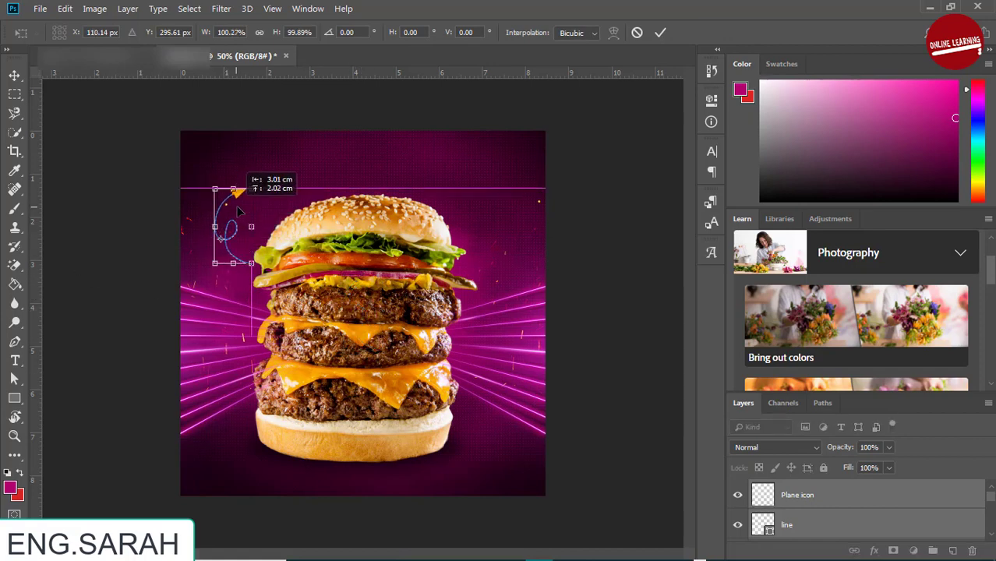
key(r)
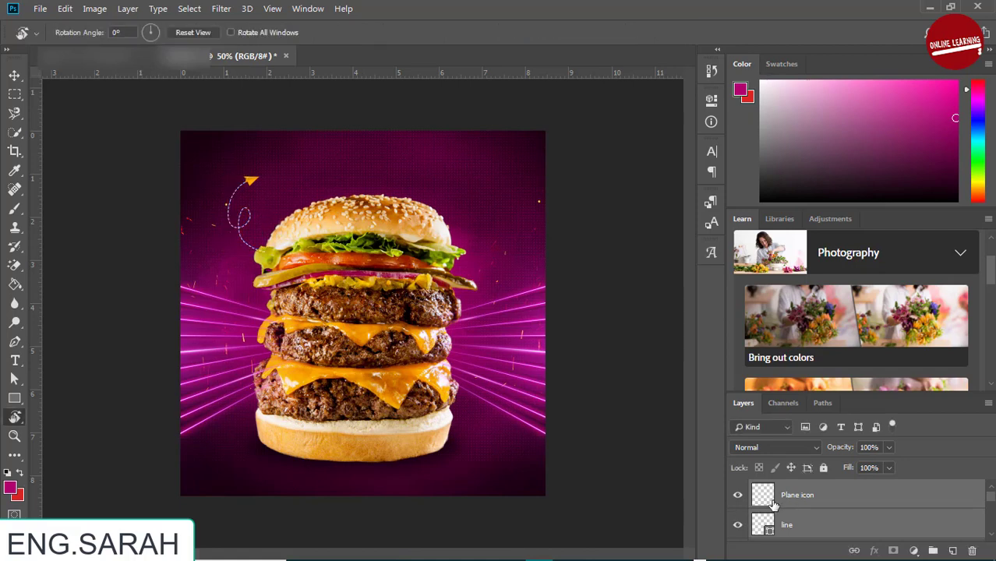
click(813, 496)
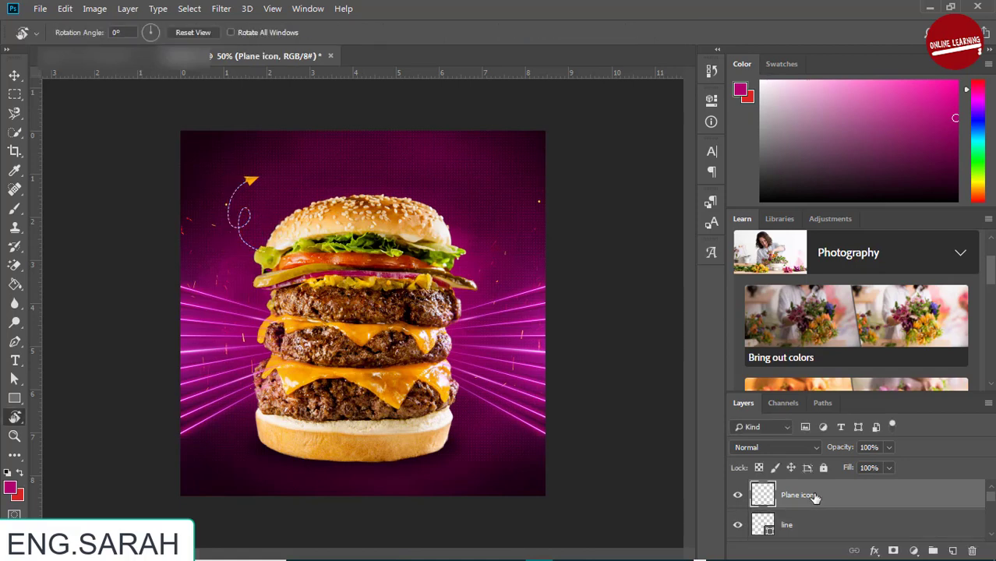
click(15, 361)
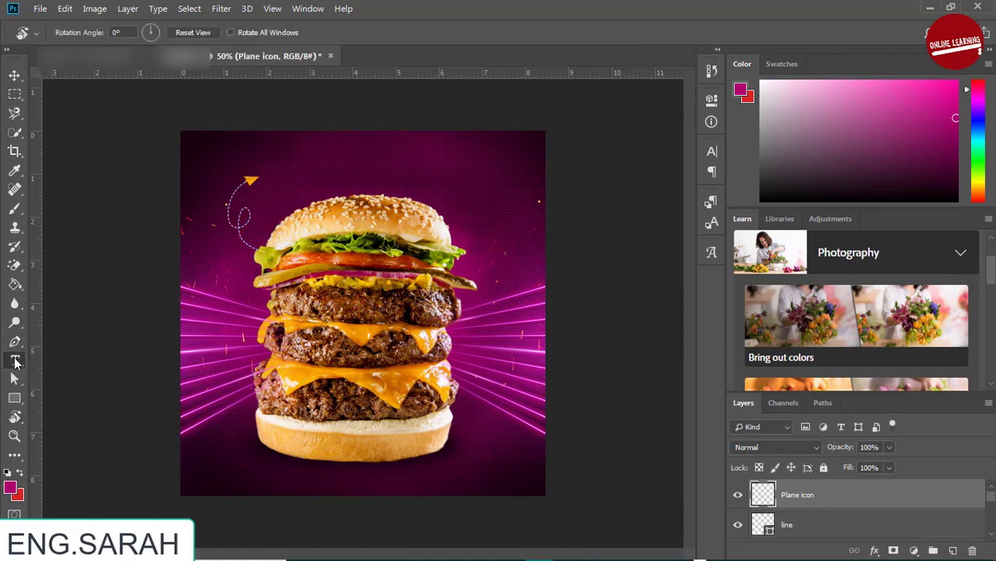
Step: Type 'King' above the burger and colour it orange
click(339, 168)
text(King)
key(ctrl+a)
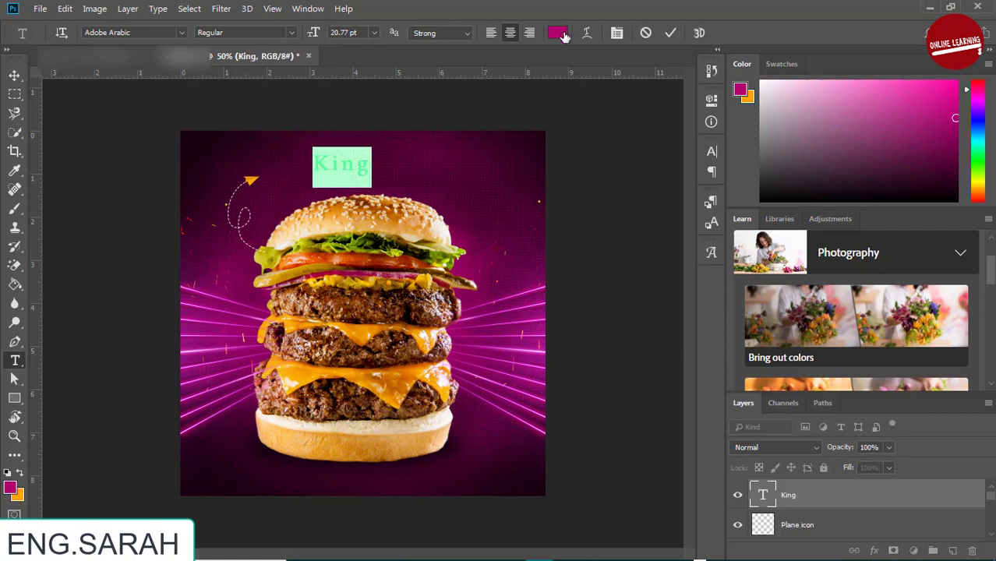
click(557, 32)
click(19, 492)
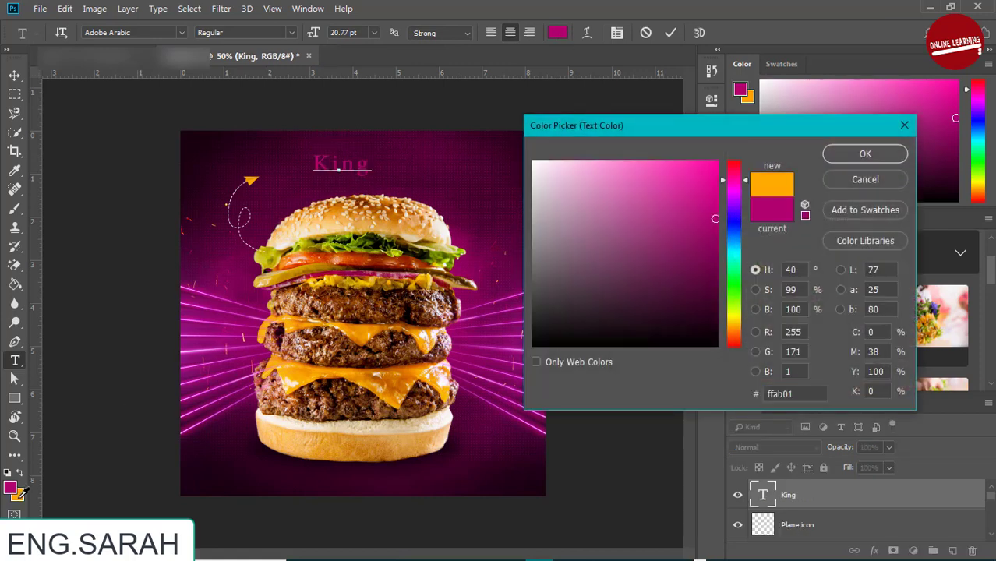
click(803, 398)
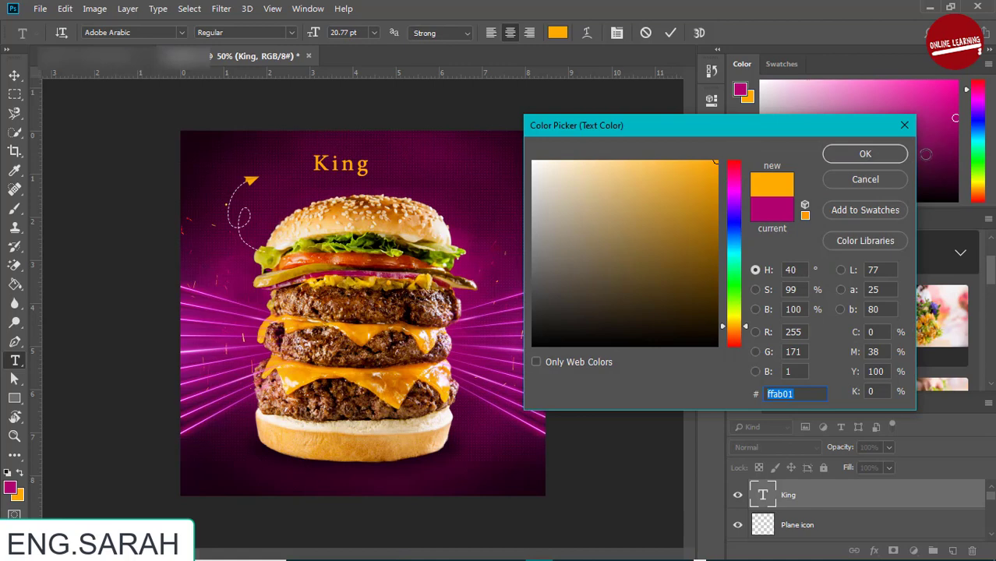
click(897, 156)
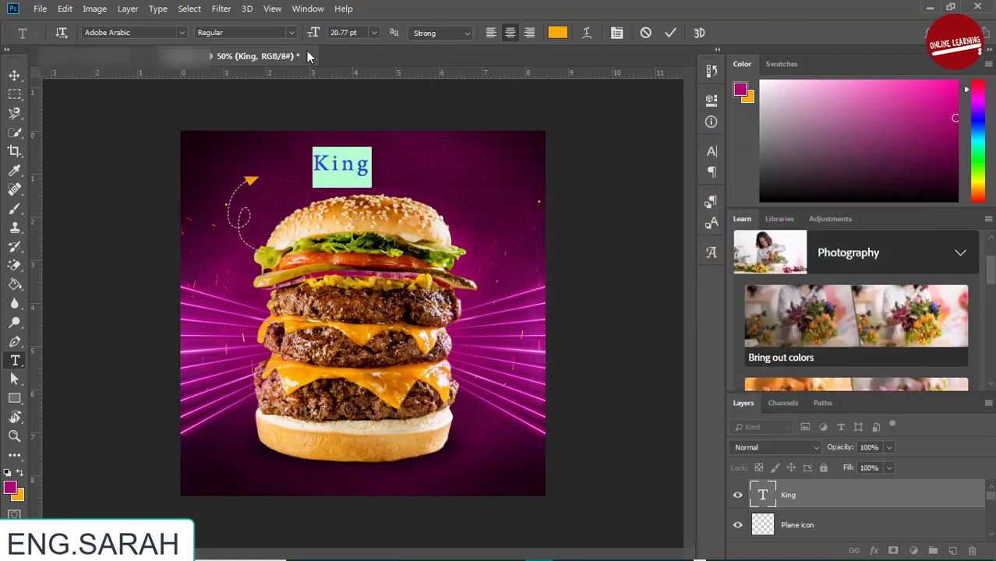
Step: Set the King text to the Hey August font at 33.77 pt
click(184, 32)
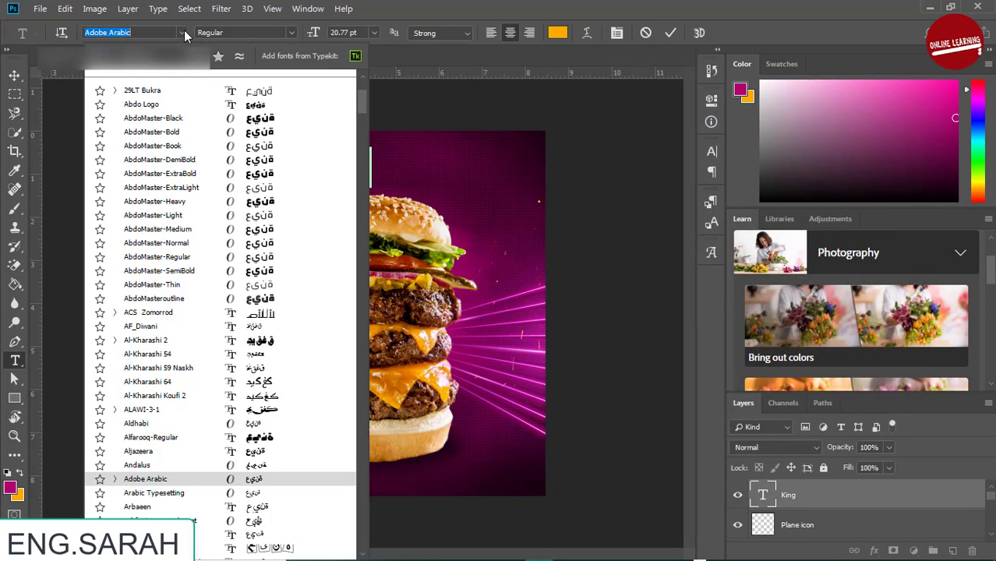
click(148, 56)
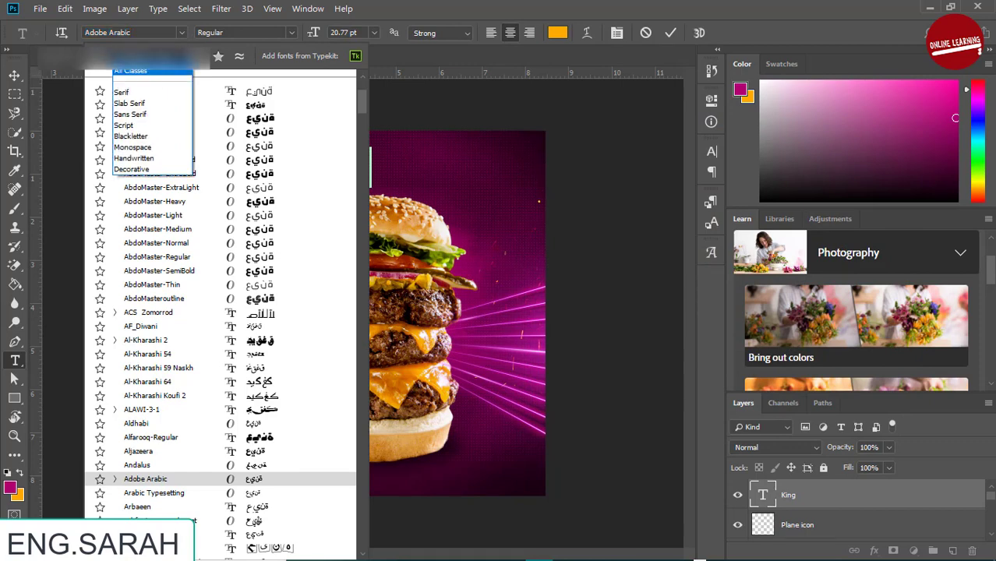
click(361, 71)
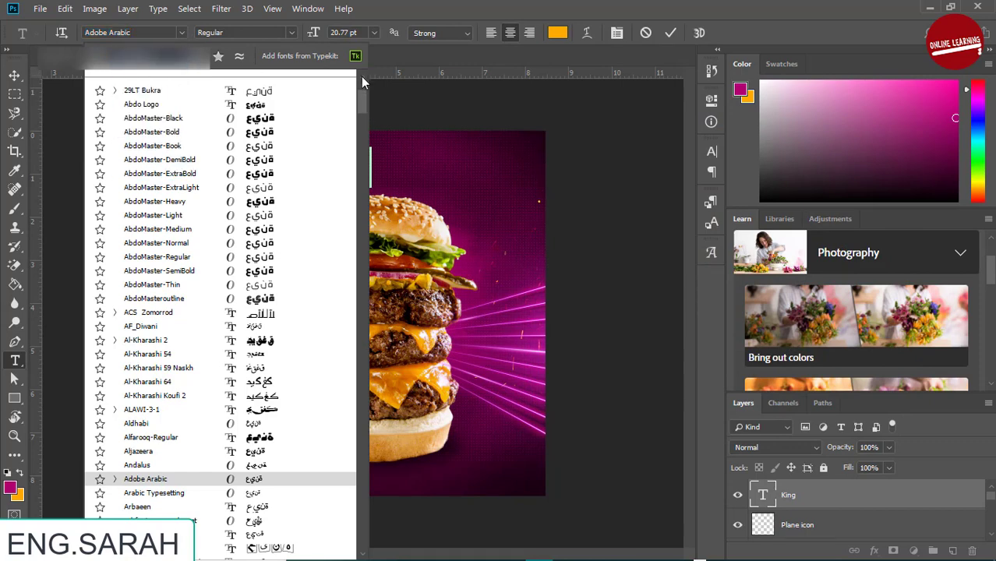
click(174, 338)
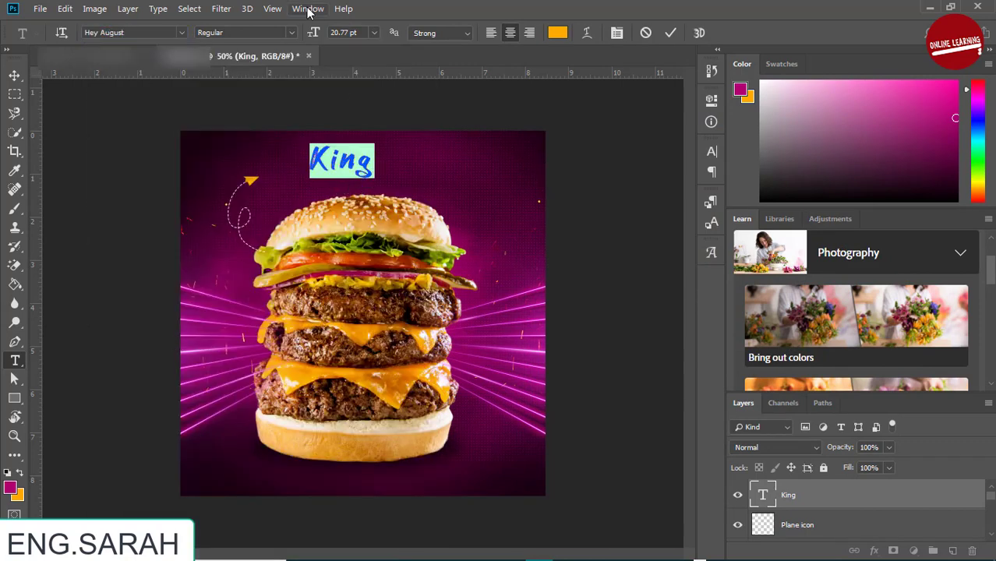
drag(313, 32, 322, 32)
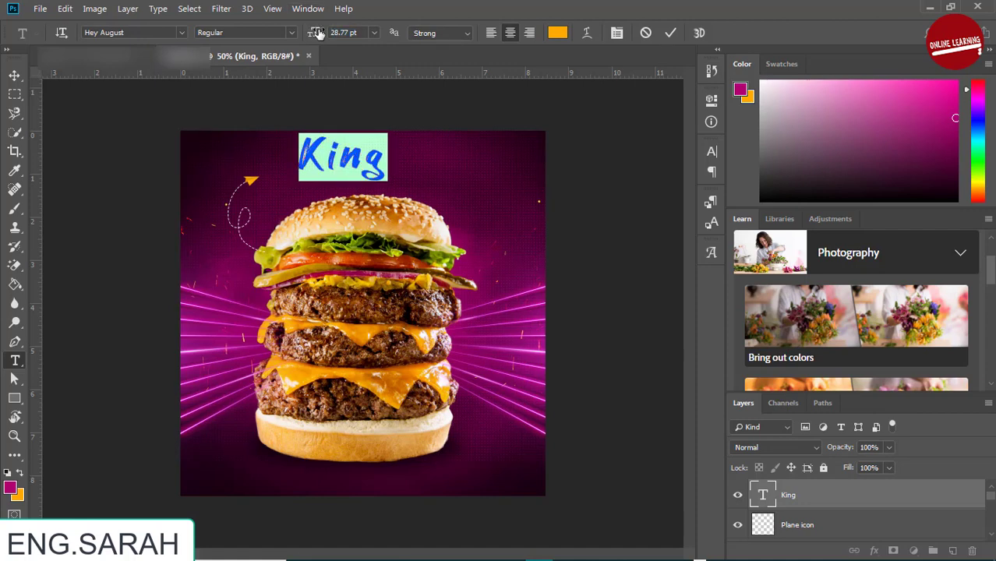
click(86, 33)
drag(312, 35, 317, 35)
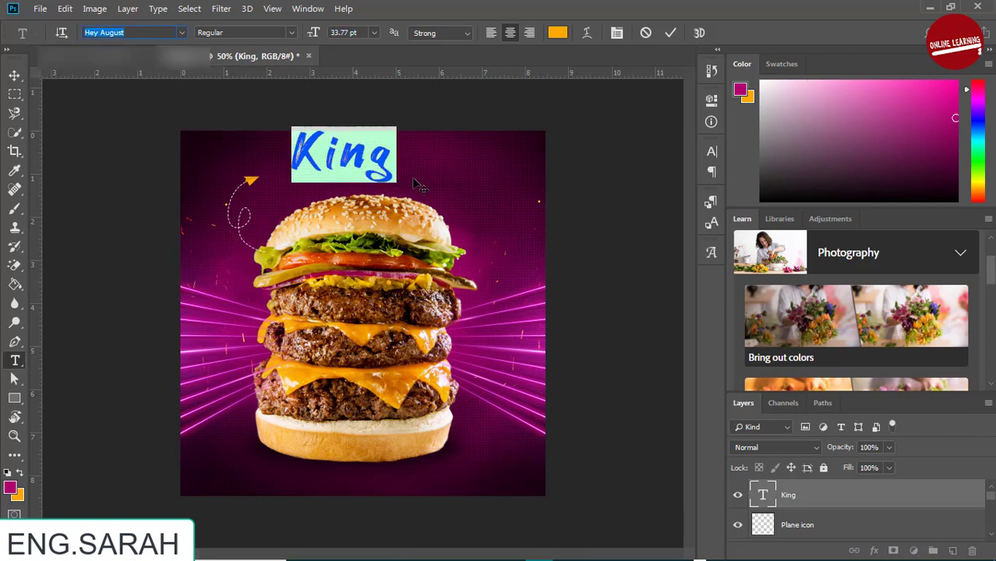
Step: Move the King text into place and tilt it slightly
drag(416, 185, 393, 193)
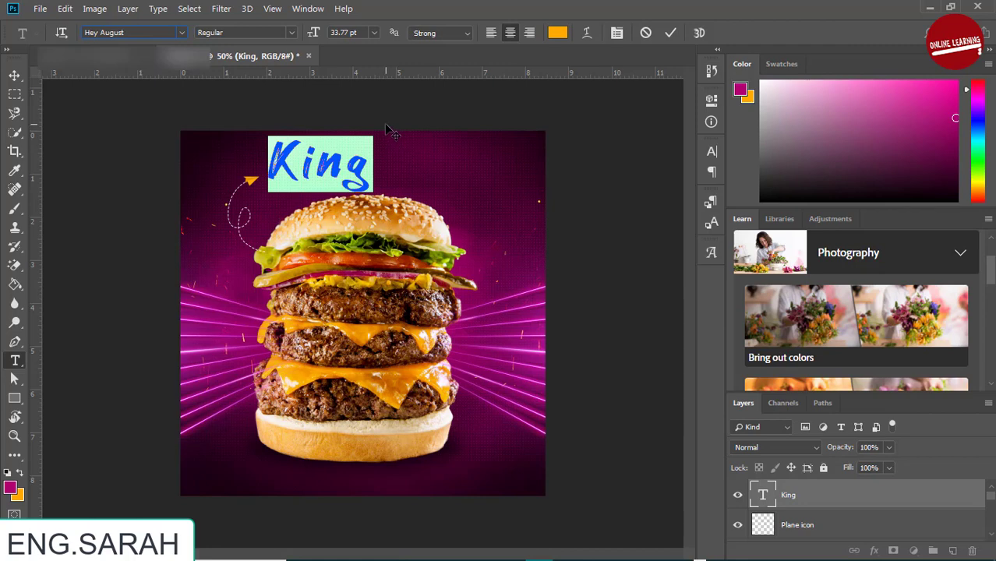
click(614, 242)
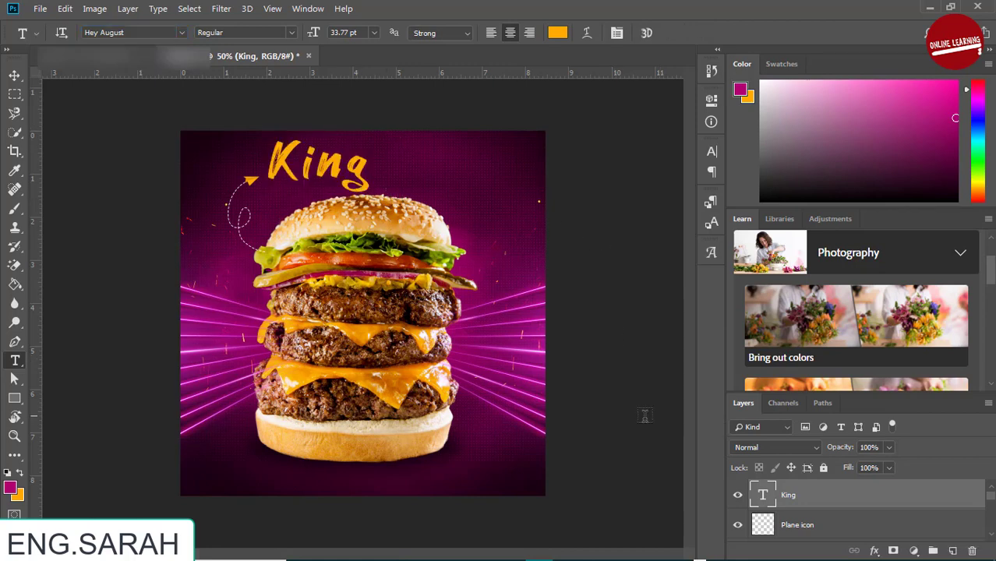
key(ctrl+t)
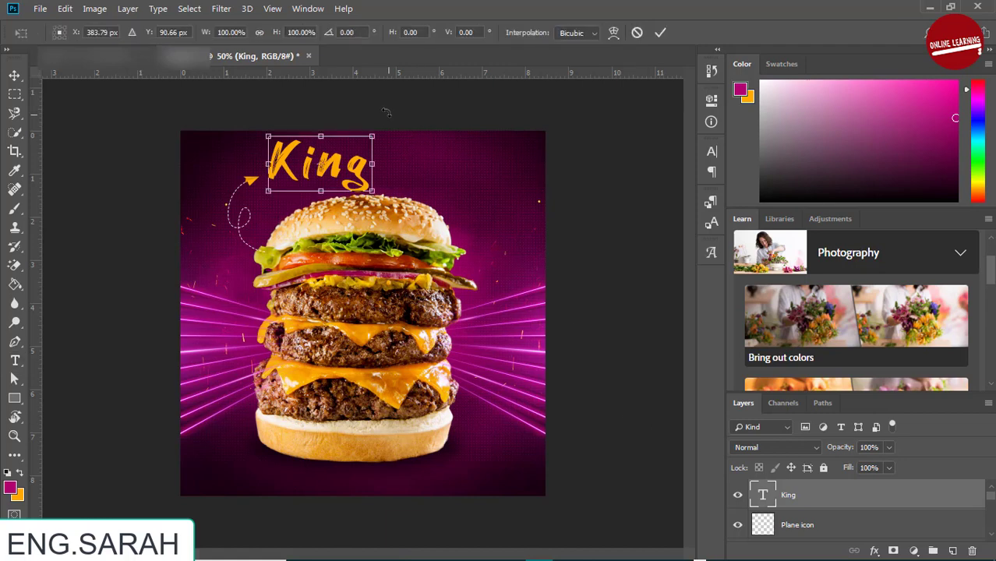
drag(384, 112, 369, 108)
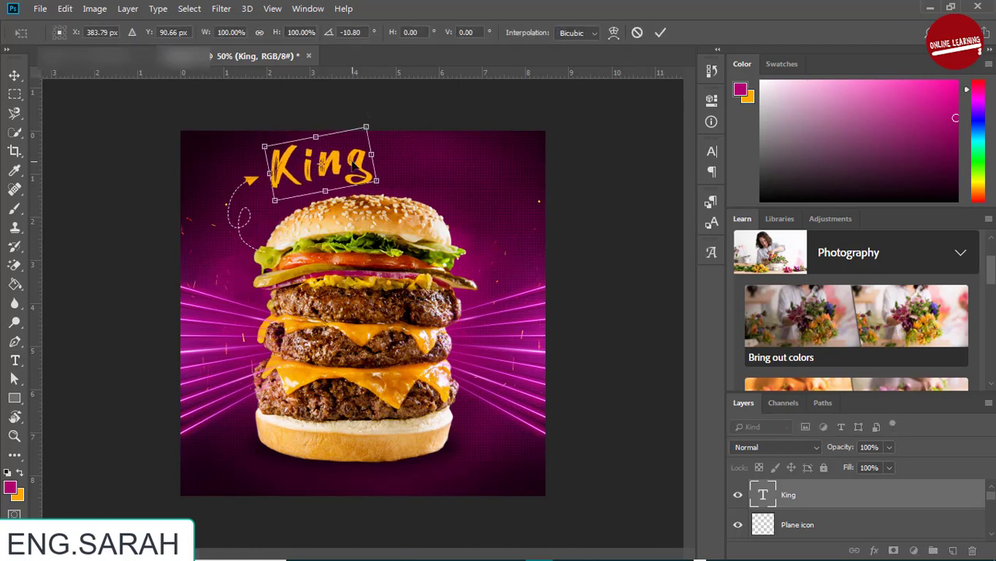
drag(354, 160, 351, 154)
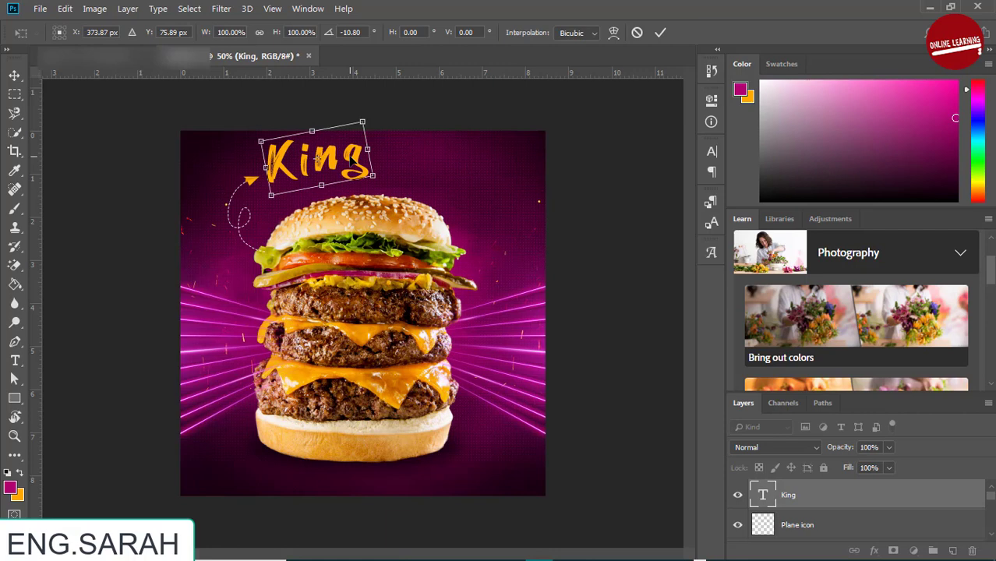
key(Return)
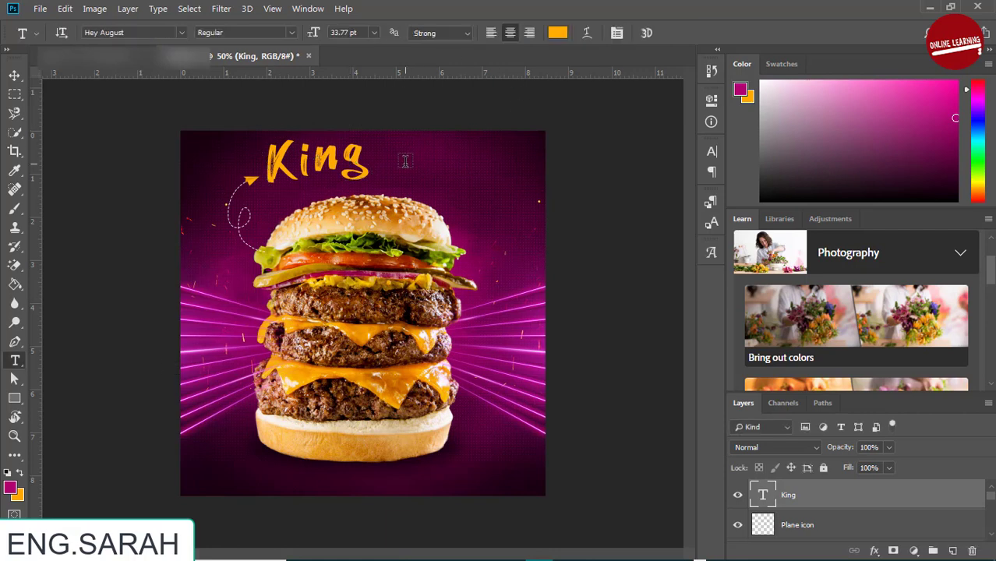
Step: Add 'BURGER' text beside King and colour it white
click(405, 165)
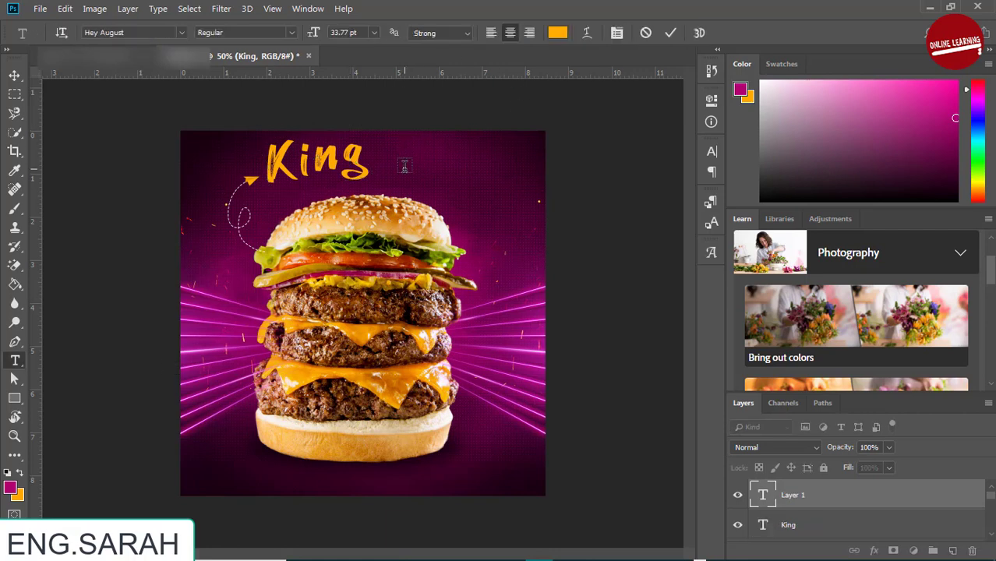
text(BU)
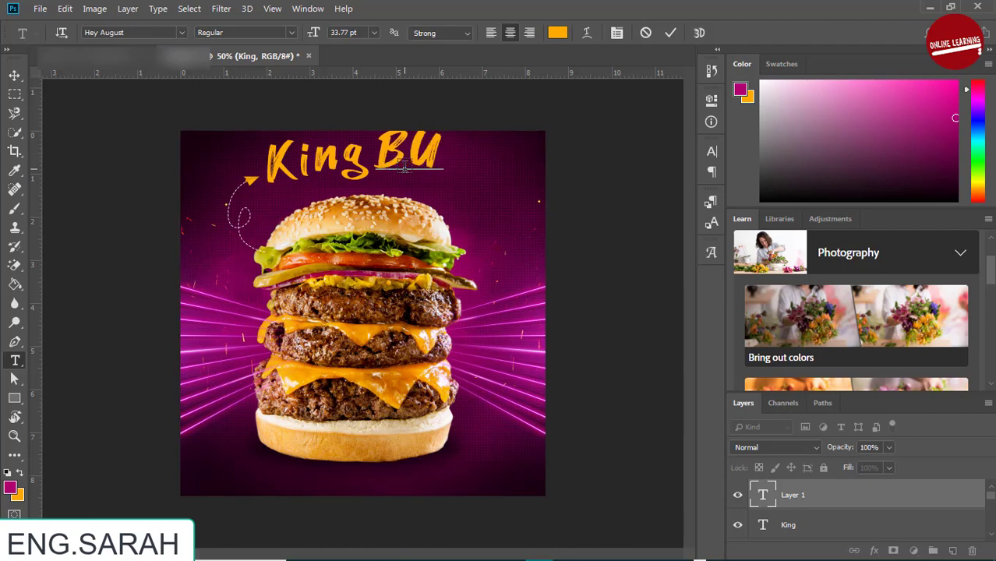
text(RGER)
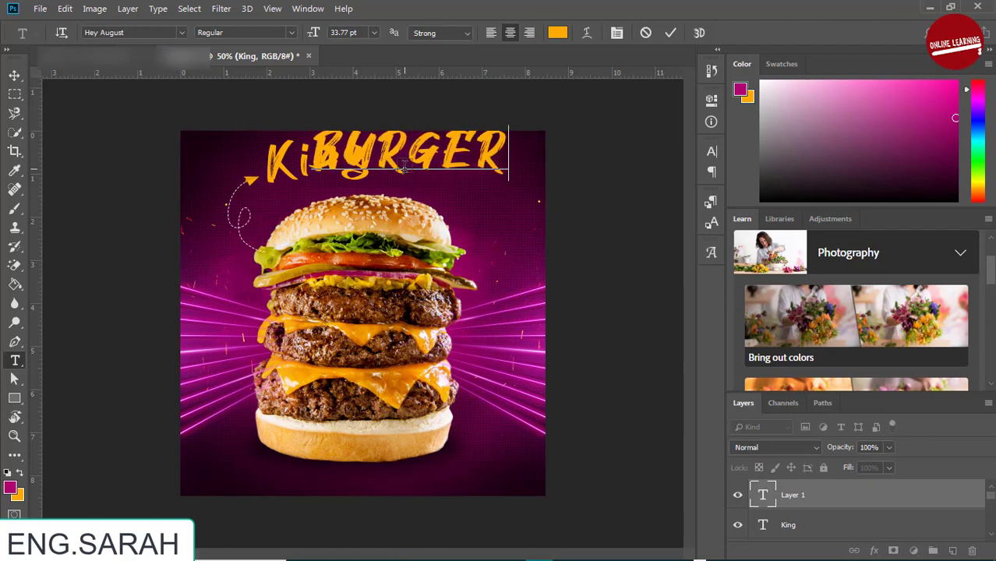
click(404, 166)
double_click(405, 165)
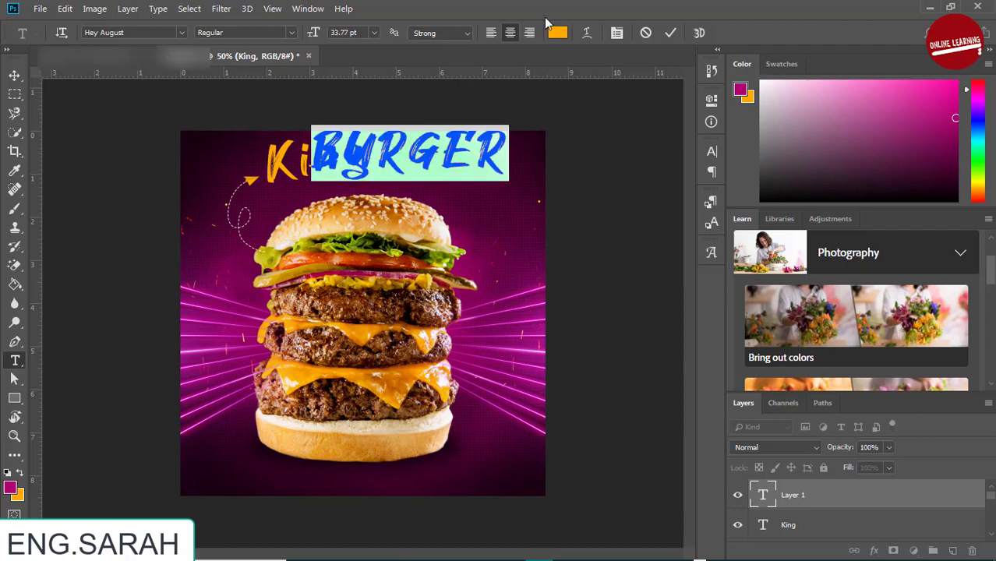
click(558, 32)
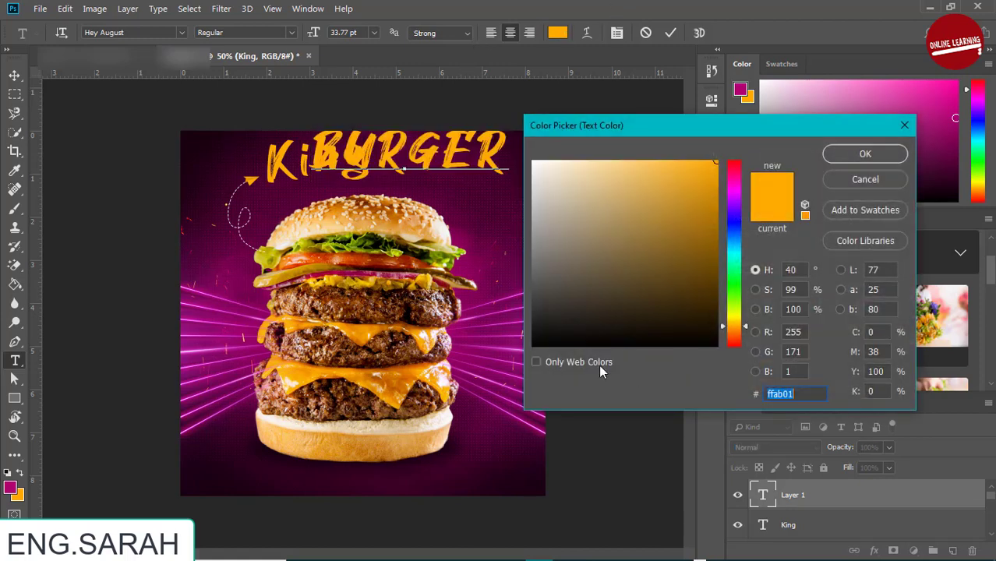
click(533, 163)
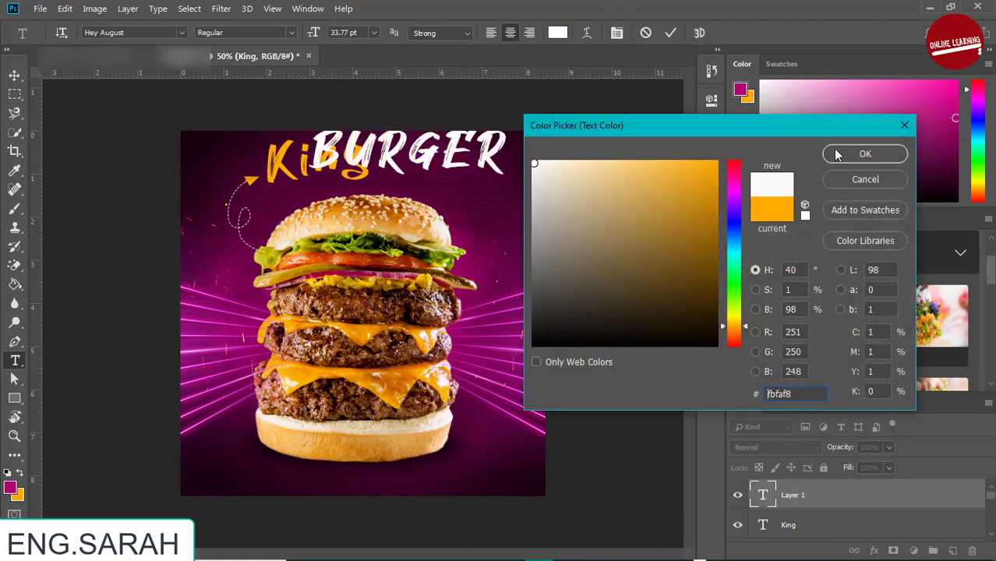
click(865, 154)
Step: Place BURGER just below King and shift King right to center it
drag(508, 201, 494, 260)
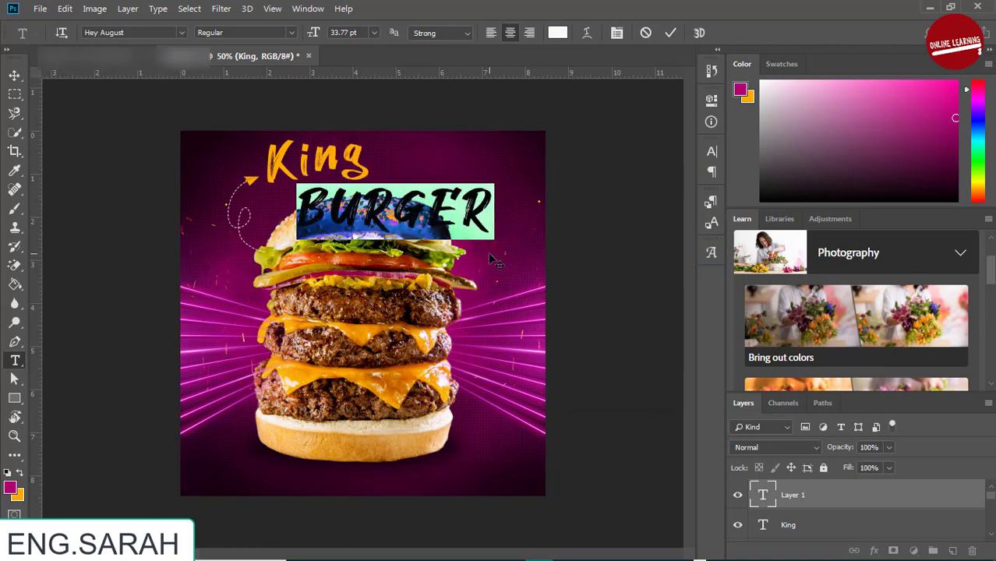
drag(491, 260, 468, 251)
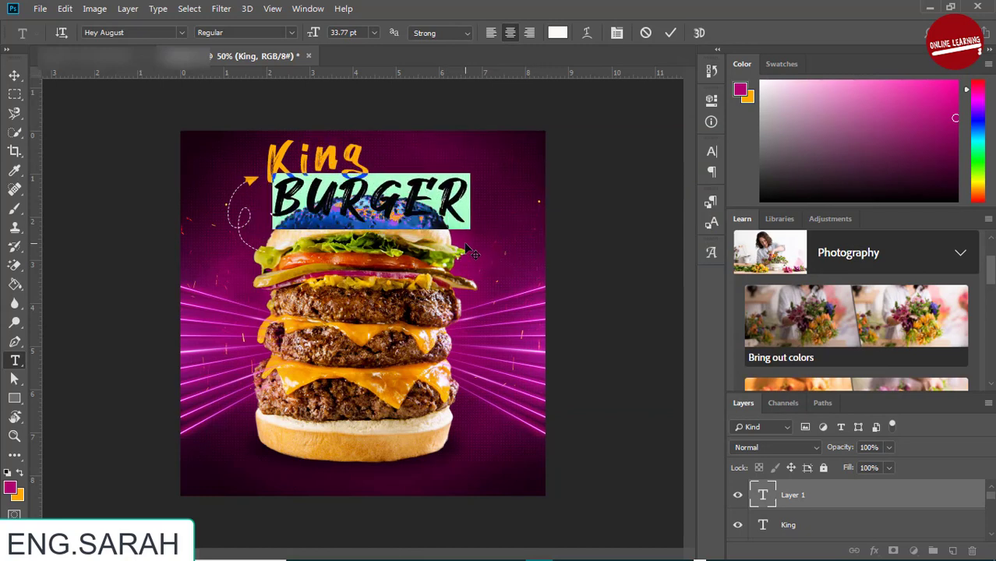
click(772, 530)
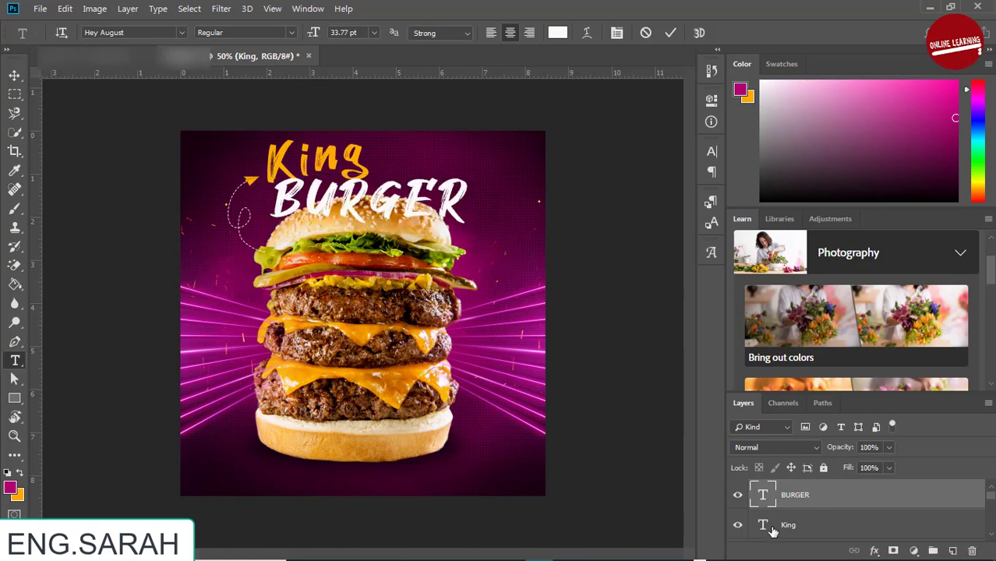
click(771, 530)
double_click(772, 530)
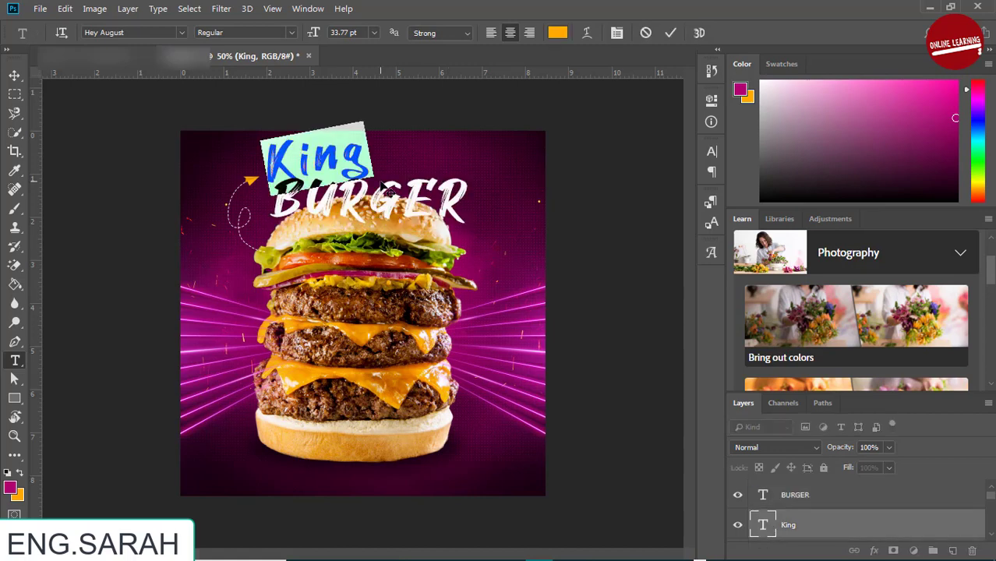
drag(390, 156, 446, 153)
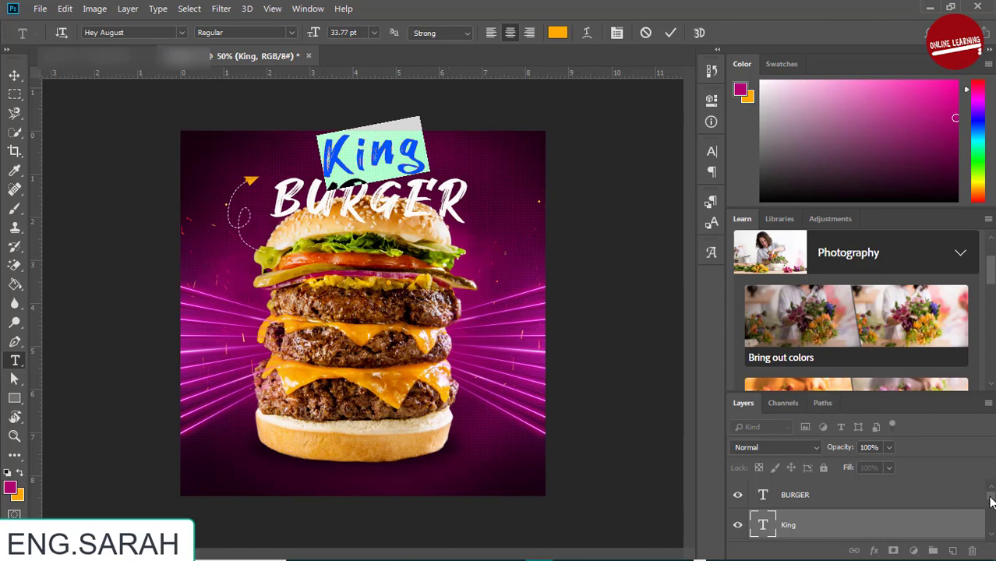
drag(991, 501, 991, 505)
Step: Move the background artwork layers lower on the canvas
click(905, 537)
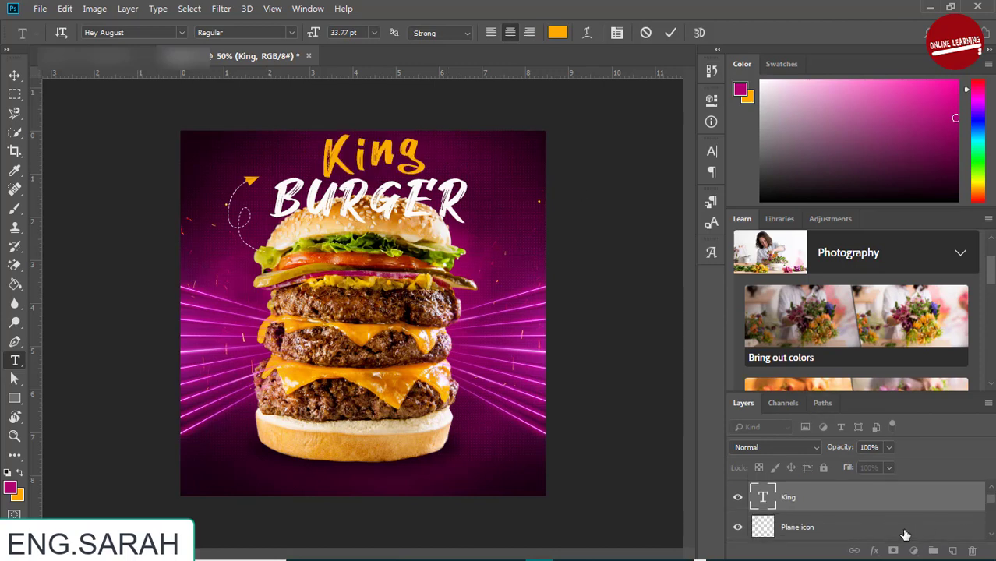
scroll(858, 507, down, 2)
shift+click(788, 485)
key(ctrl+t)
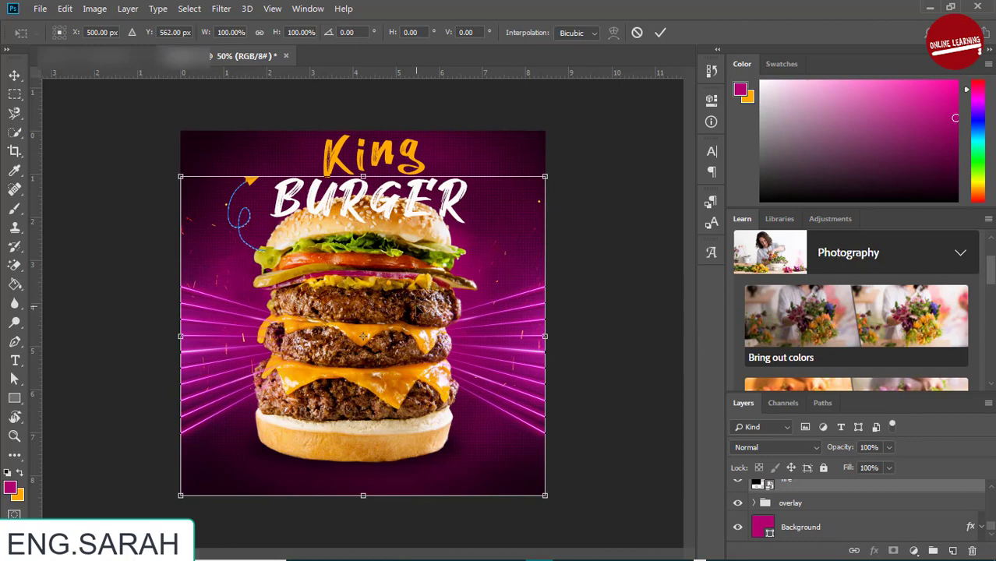
drag(416, 311, 420, 339)
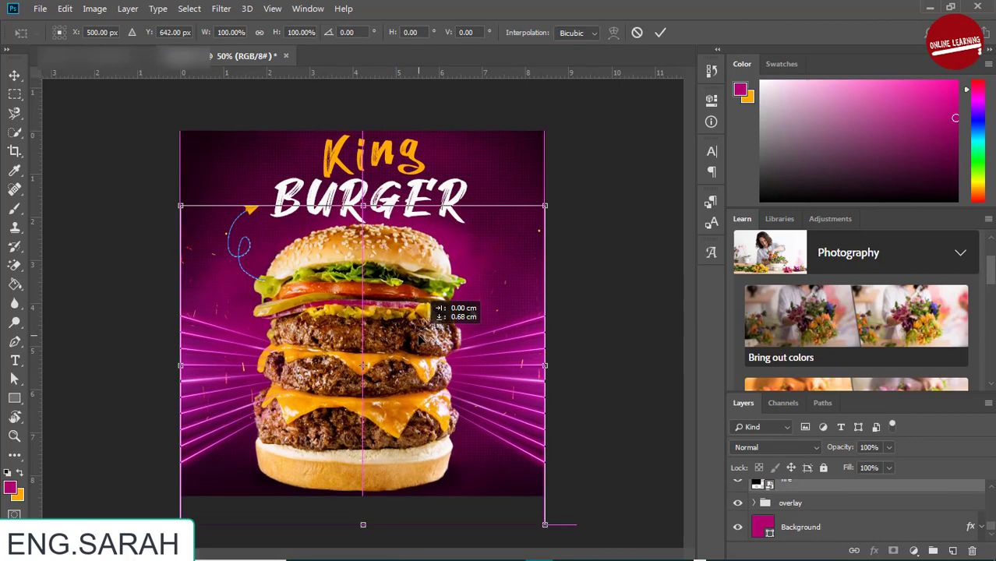
key(t)
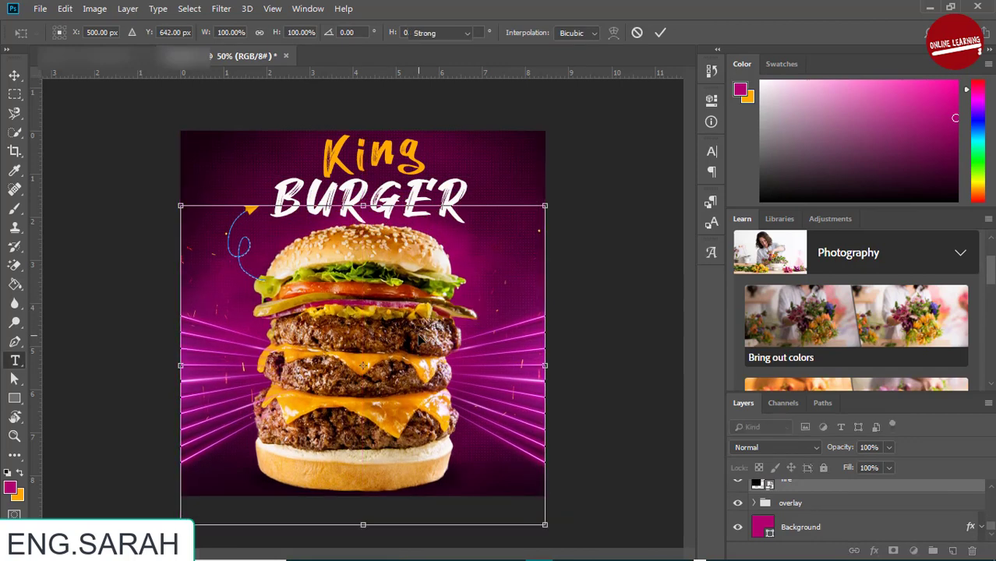
Step: Shrink the burger photo to about 22.4% and recenter it beneath the headline
scroll(908, 509, up, 1)
click(908, 510)
key(ctrl+t)
key(Return)
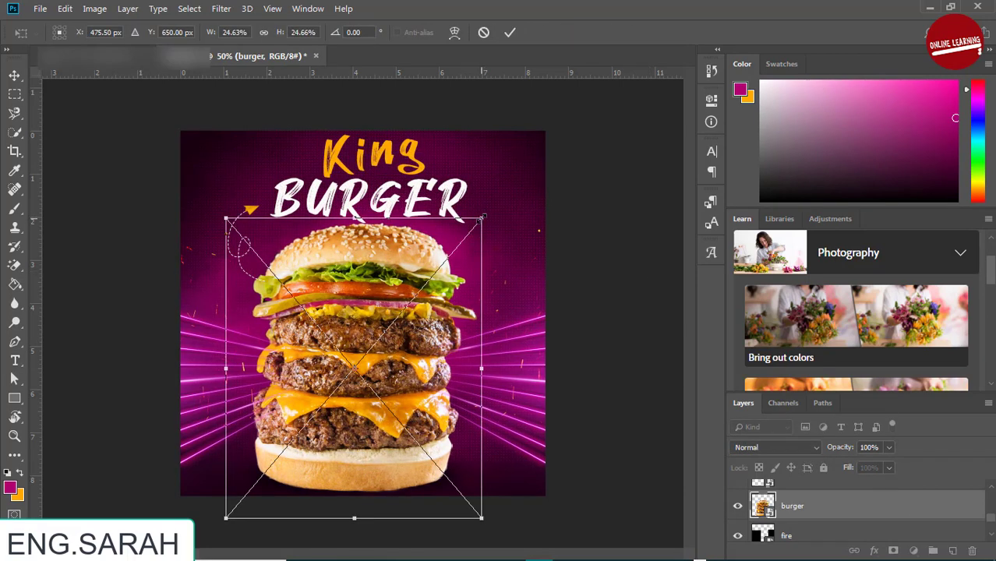
drag(481, 219, 459, 246)
drag(406, 366, 421, 340)
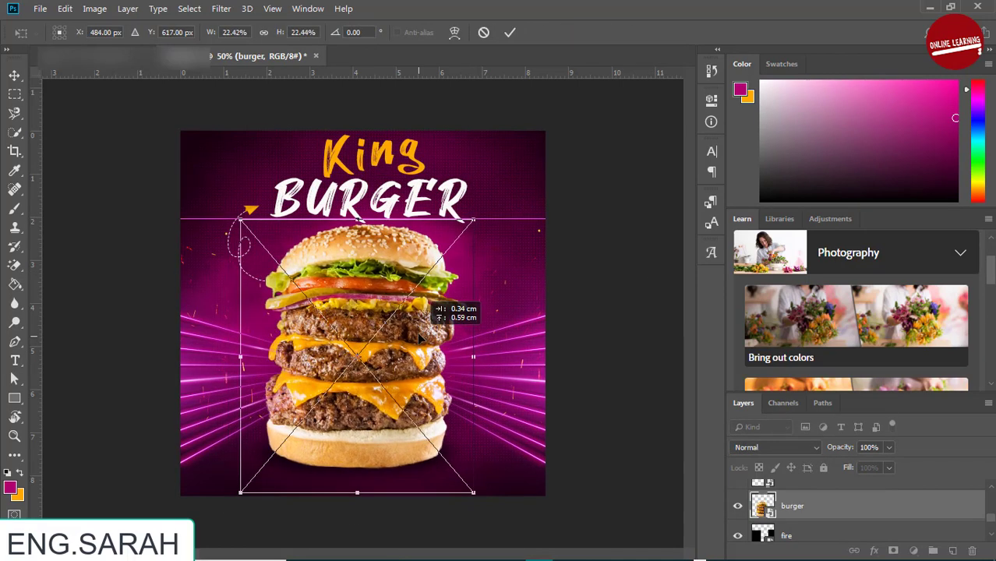
key(t)
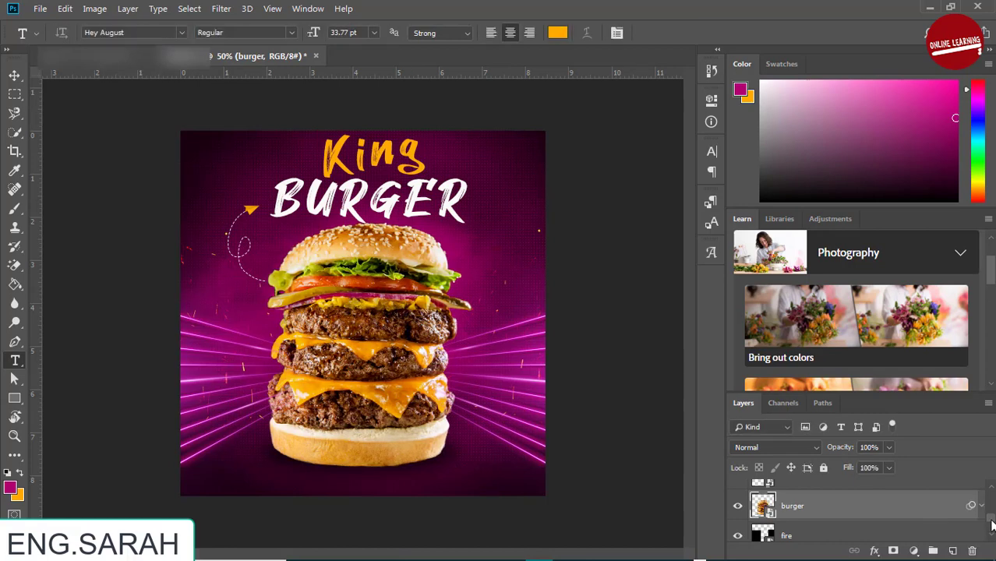
mouse_move(991, 526)
mouse_down()
mouse_move(991, 505)
mouse_move(940, 490)
mouse_up()
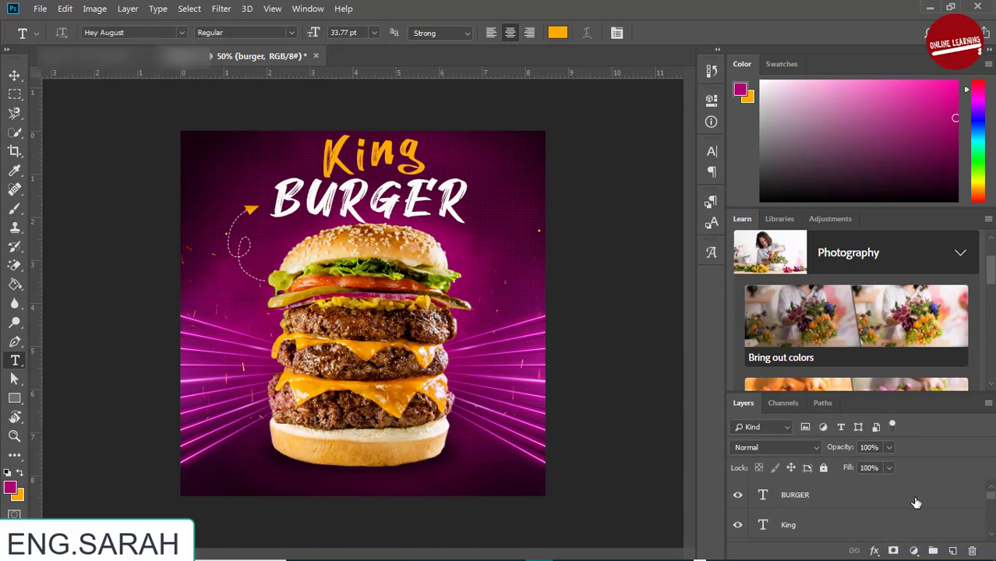
Step: Add 'logo here' text at the top-left corner in Centaur at 8.77 pt
click(199, 152)
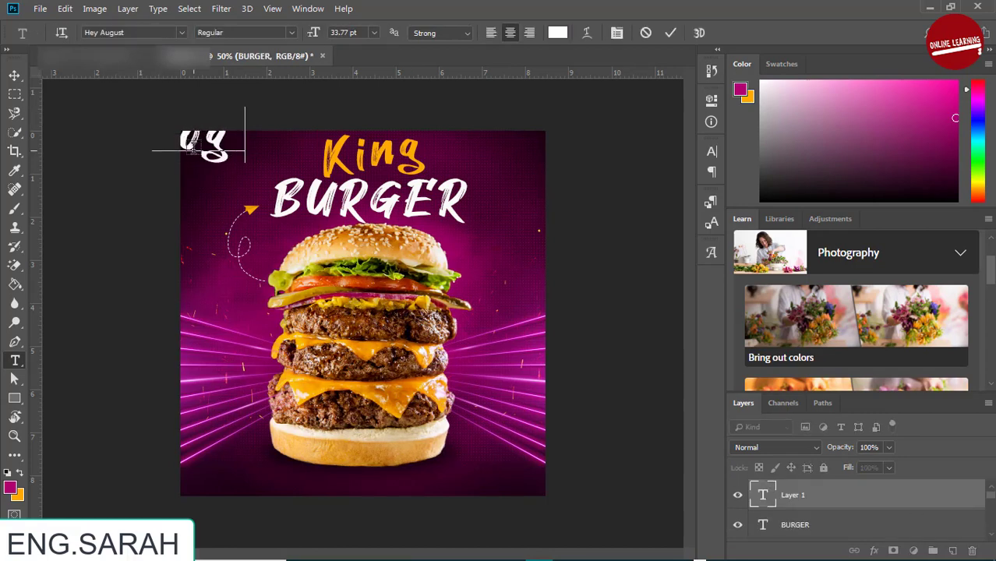
click(179, 32)
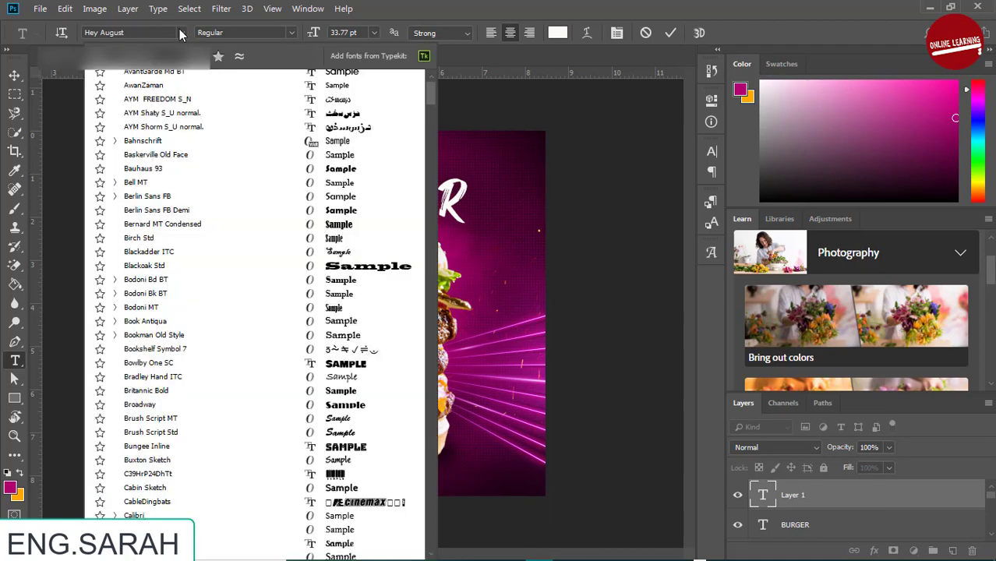
click(269, 123)
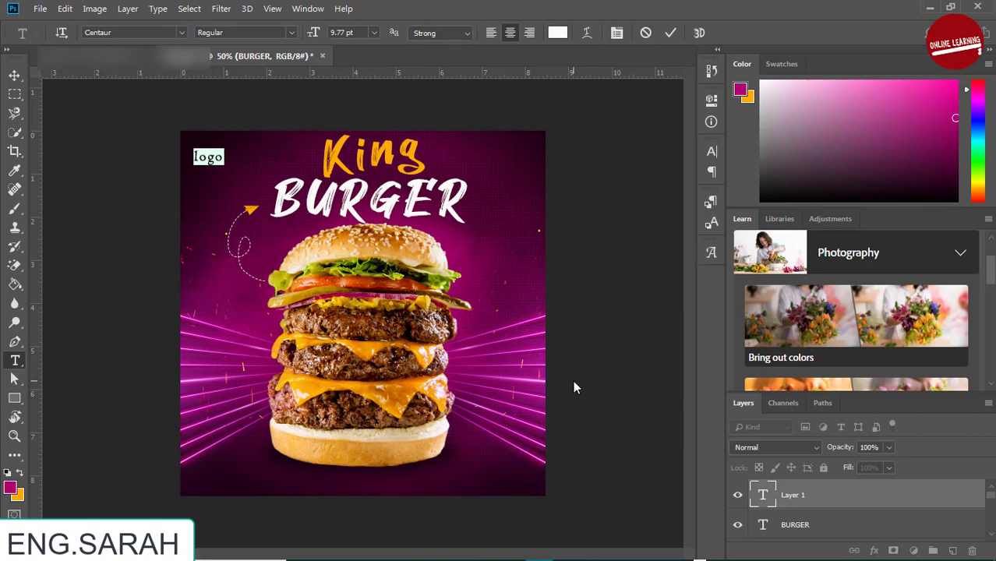
click(226, 157)
text(here)
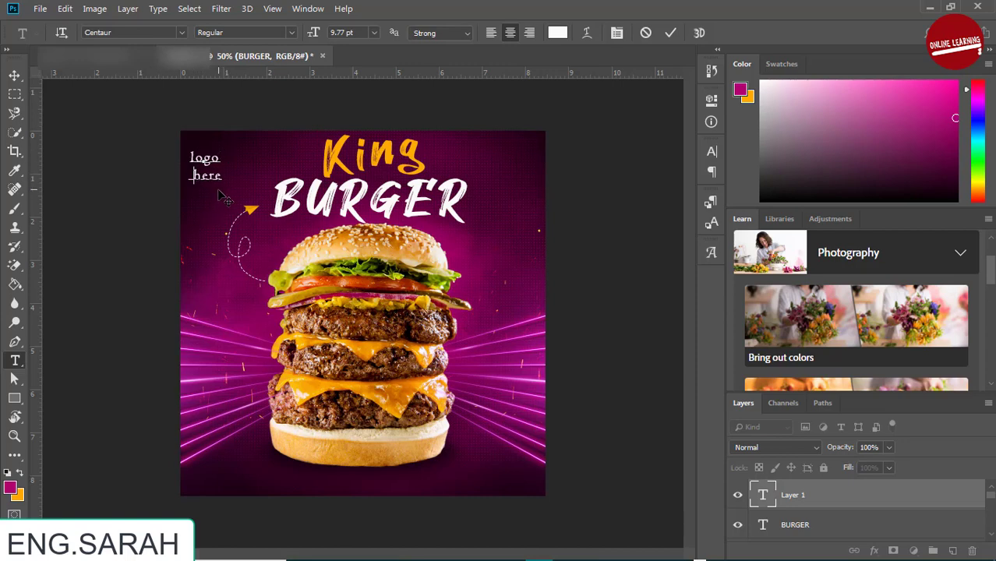
drag(226, 195, 231, 200)
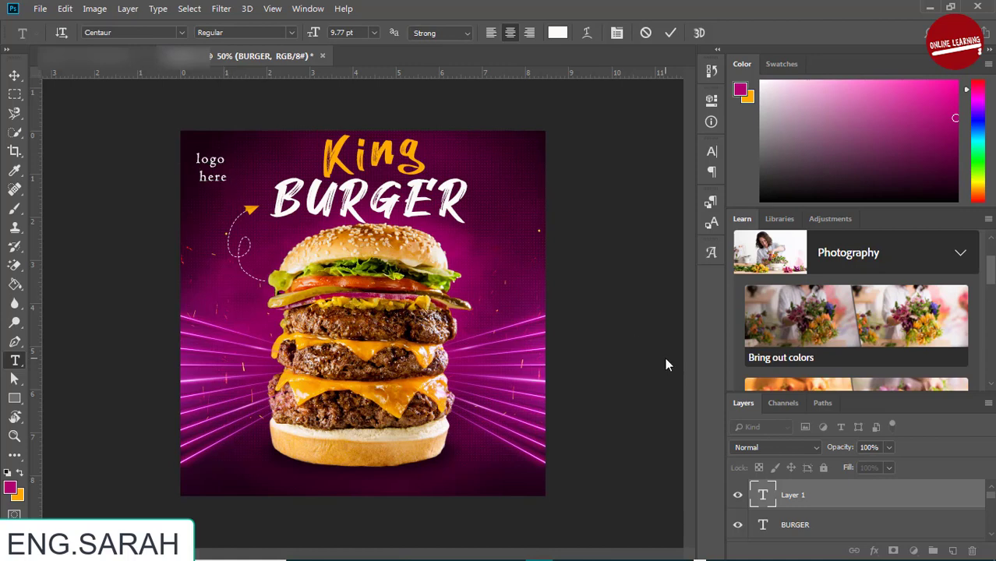
key(ctrl+z)
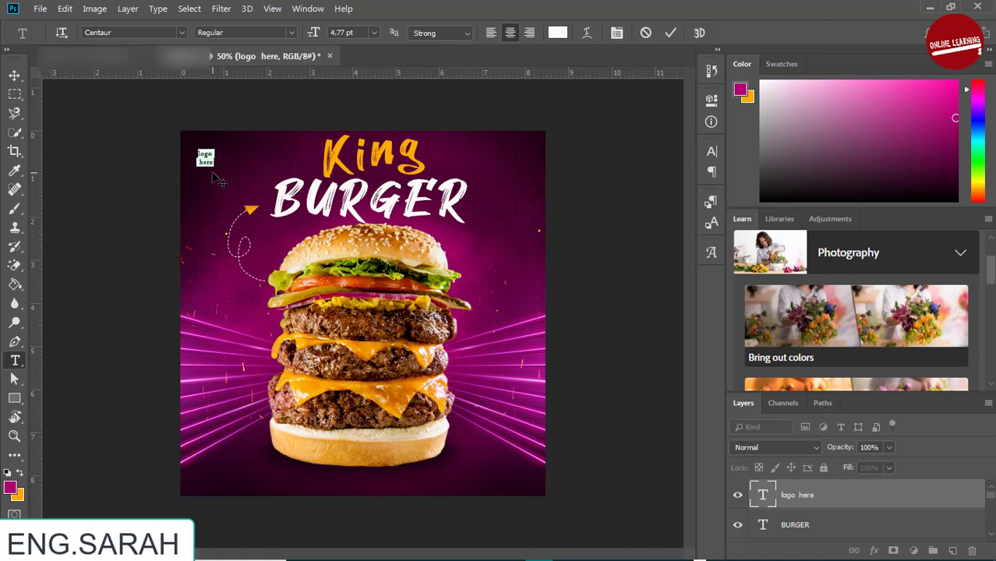
drag(310, 39, 315, 39)
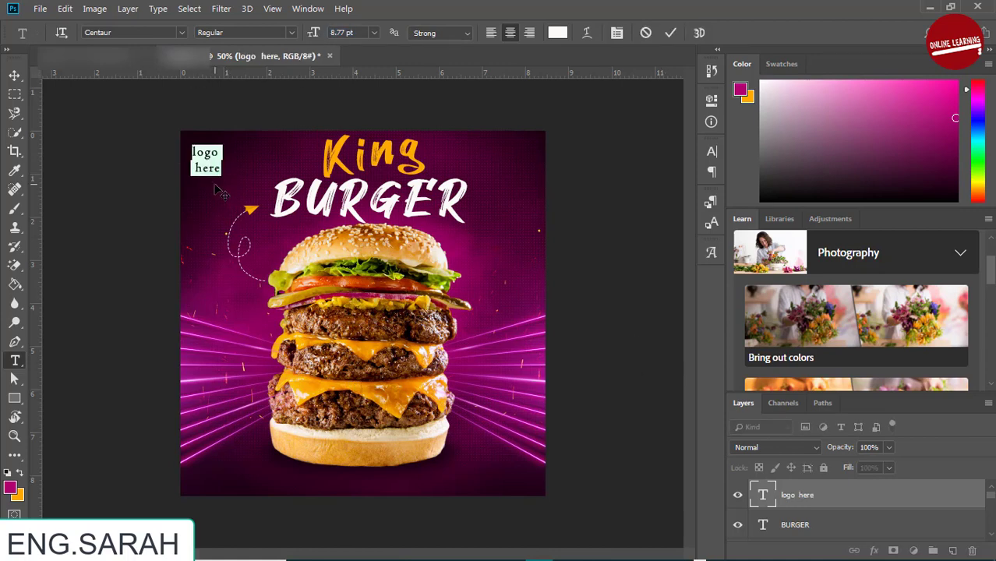
drag(221, 190, 225, 195)
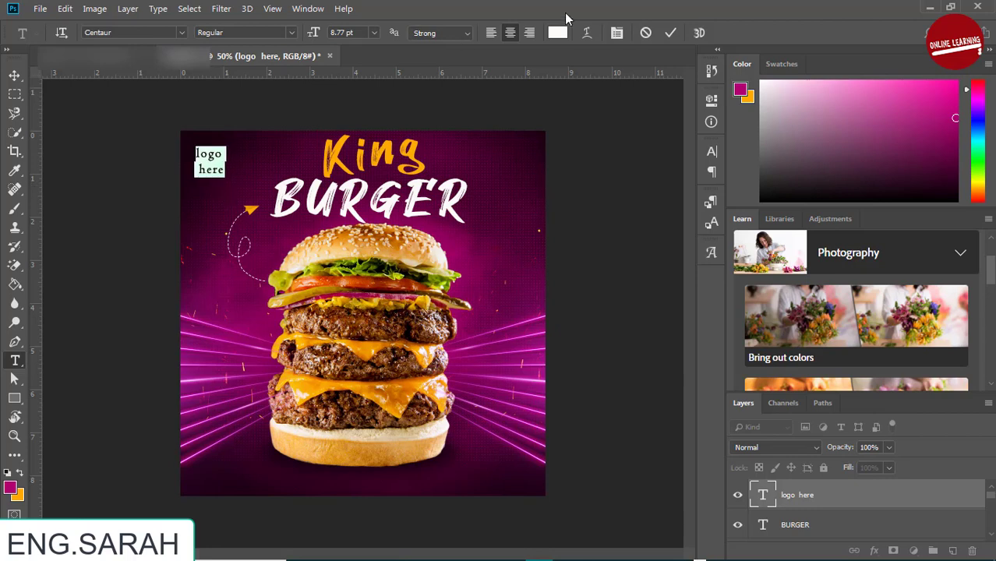
Step: Colour the logo text orange, sampled from the King text
click(567, 32)
click(420, 142)
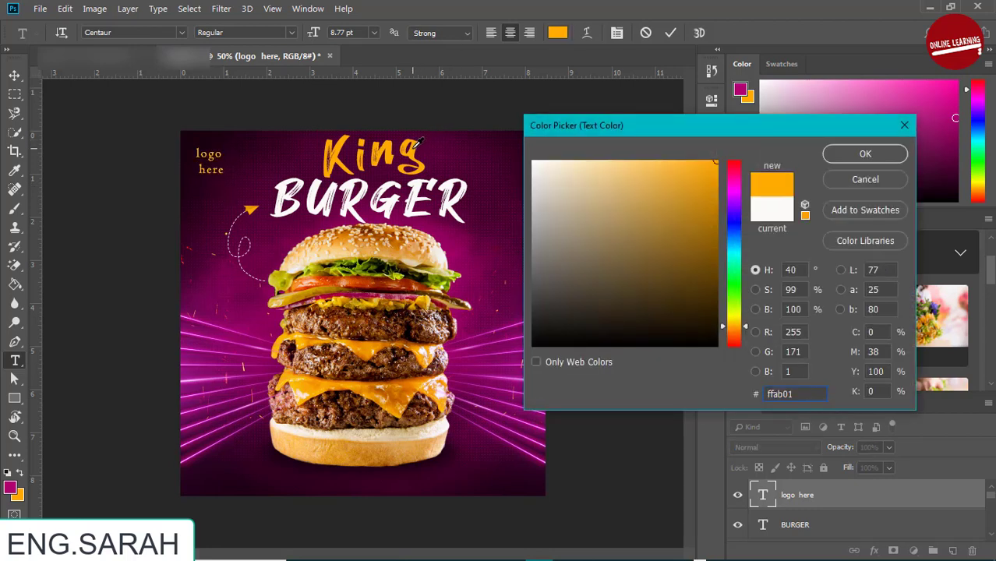
key(Return)
click(564, 334)
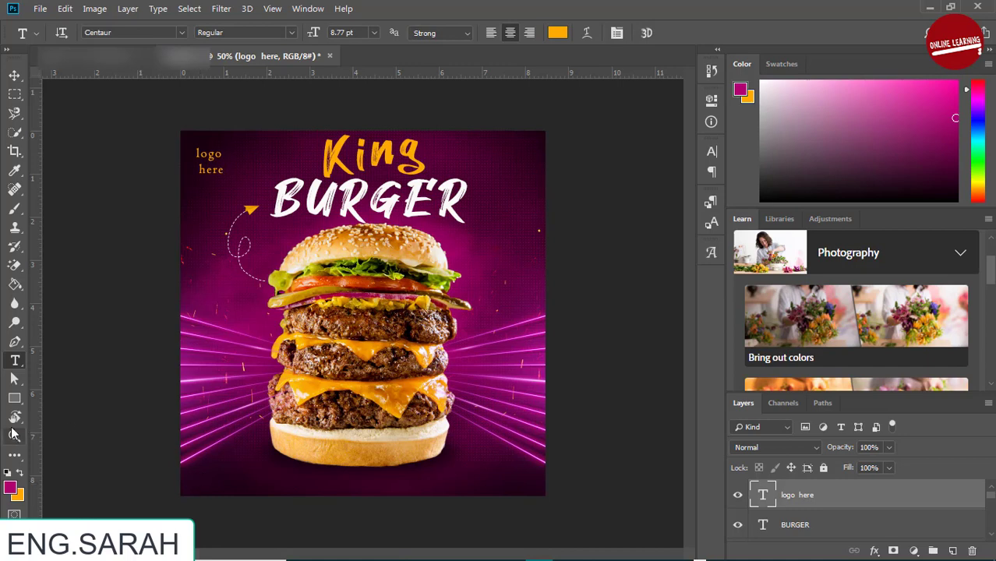
Step: Draw a small orange-filled rounded rectangle at the poster's bottom left
click(13, 401)
click(12, 402)
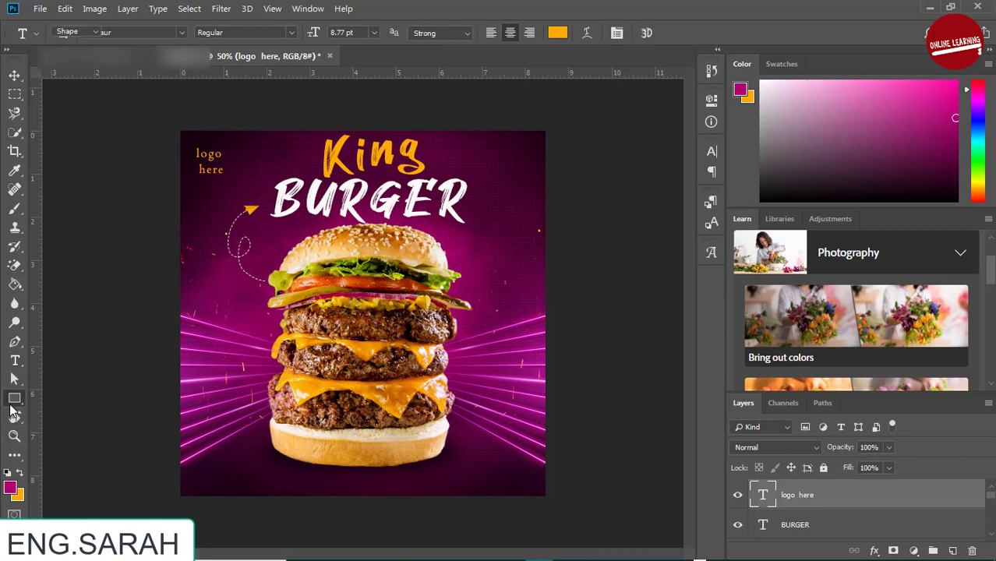
click(74, 413)
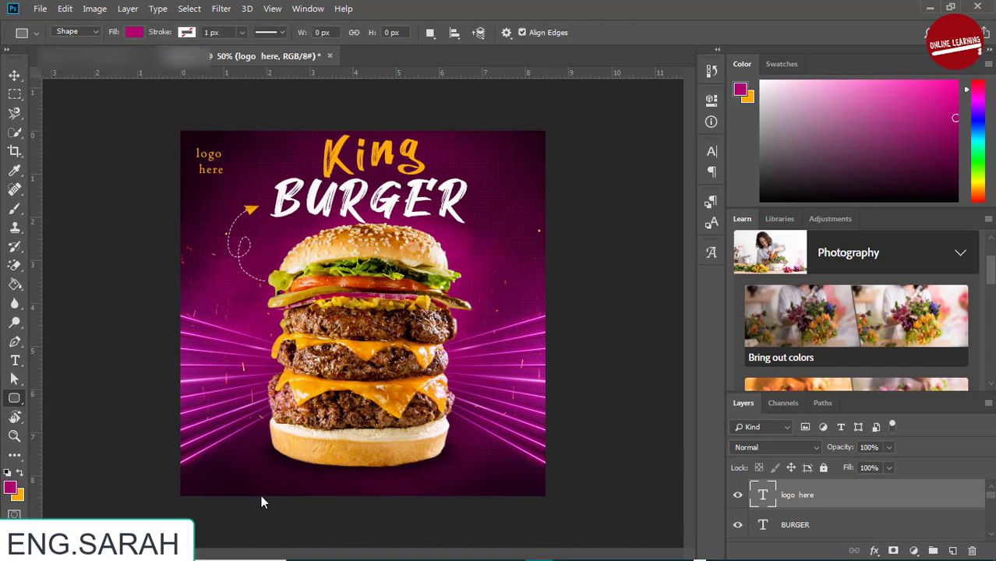
drag(267, 471, 197, 491)
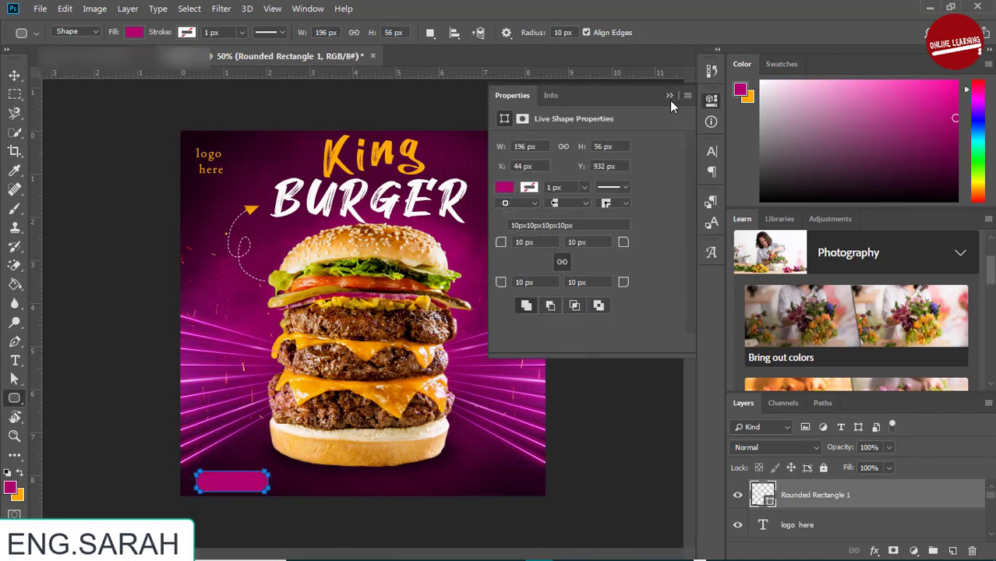
click(669, 97)
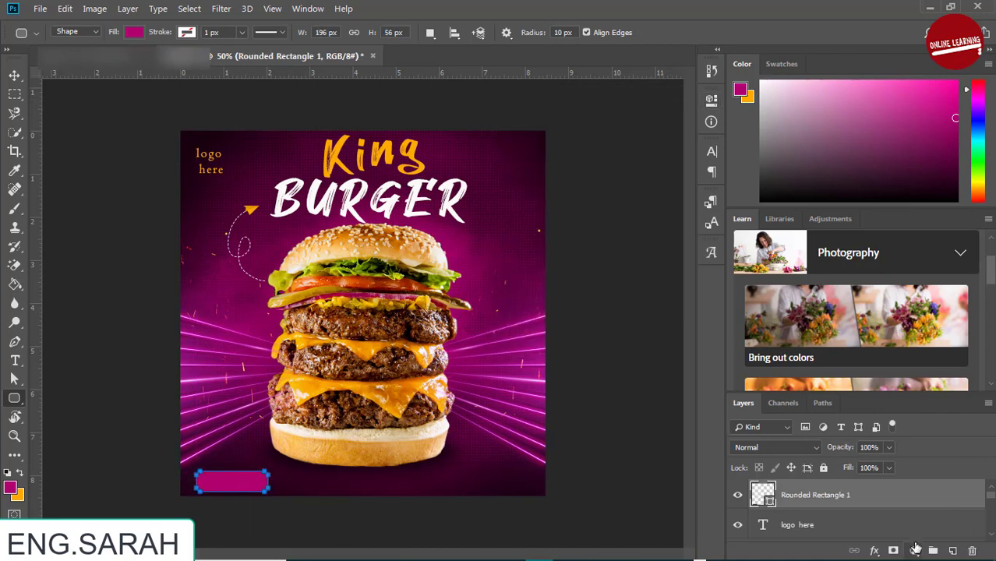
click(137, 34)
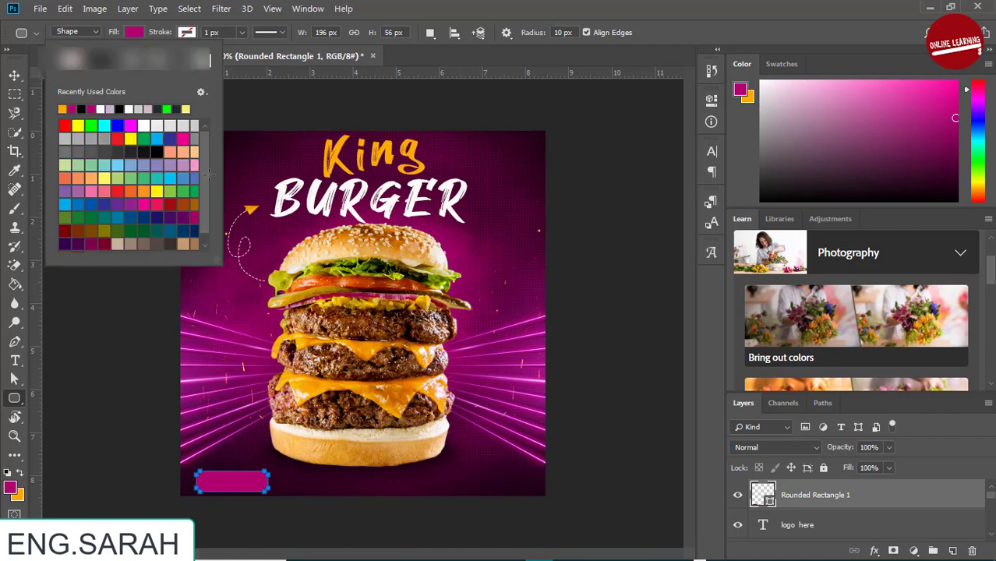
click(64, 109)
click(647, 387)
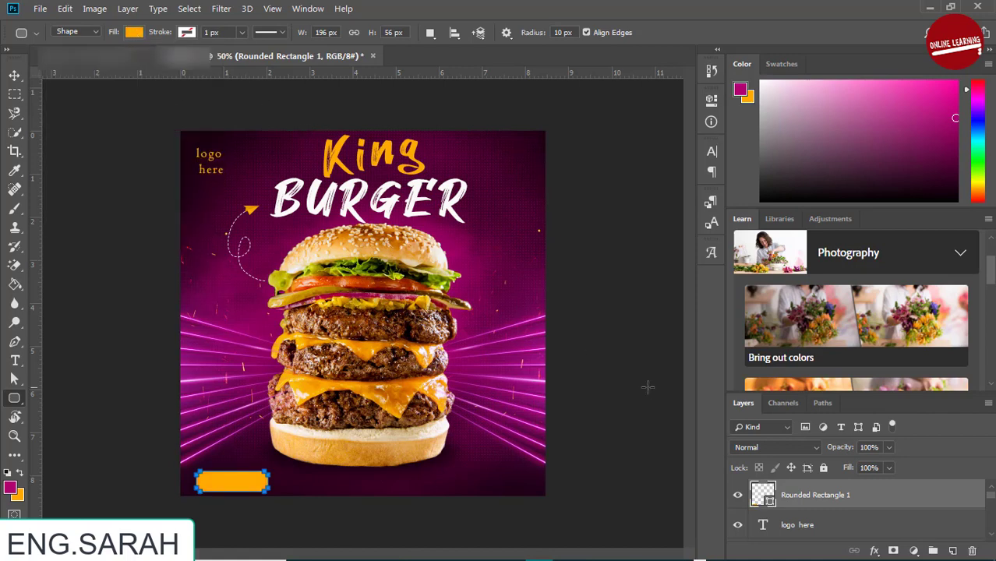
Step: Add a reflected Orange, Yellow, Orange gradient overlay at 39% opacity and 150% scale
click(874, 550)
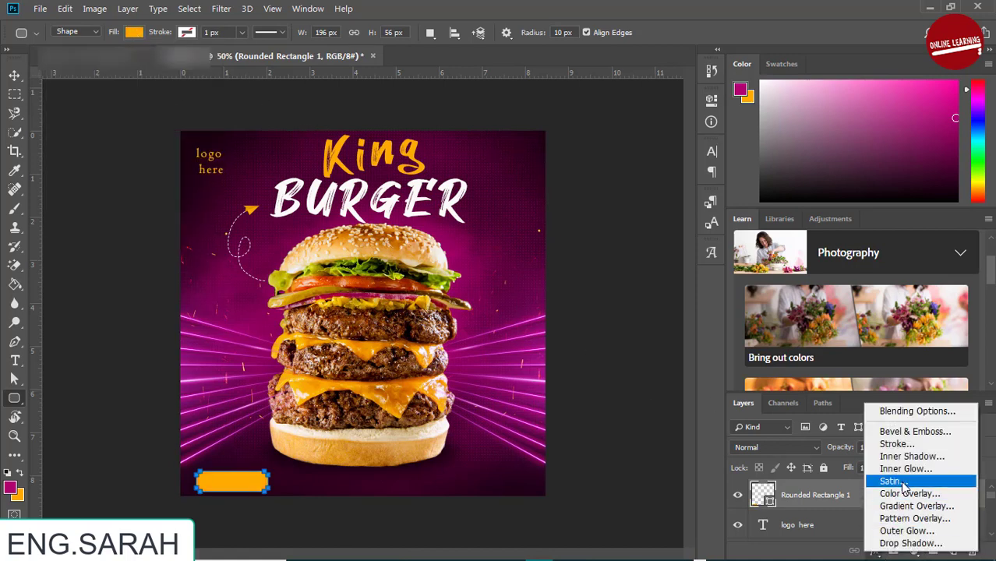
click(908, 506)
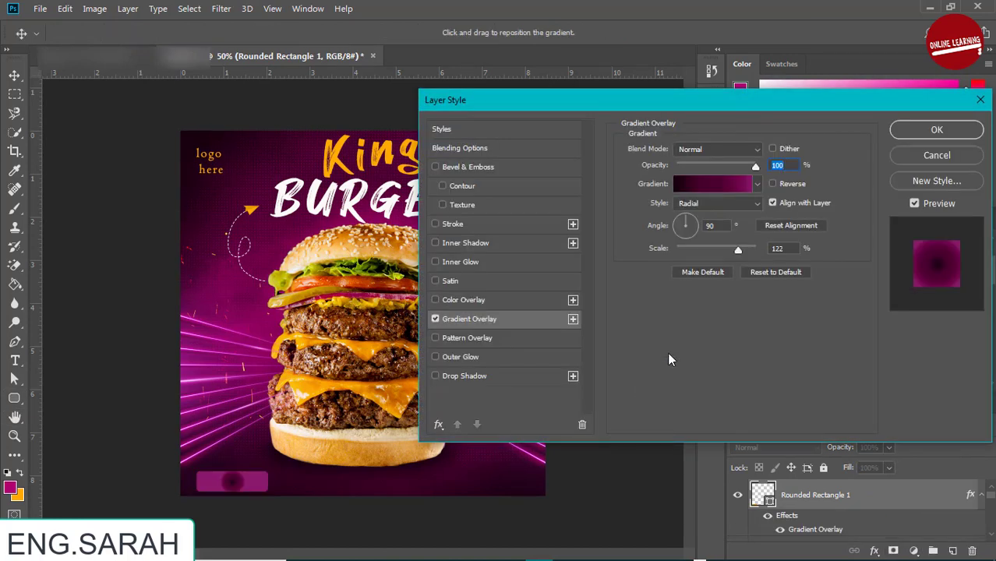
click(703, 185)
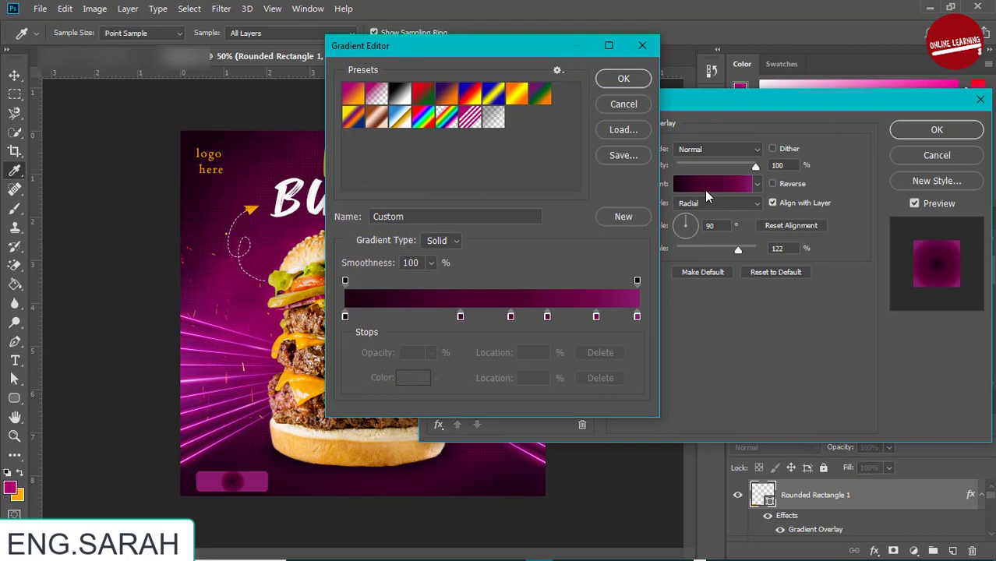
click(516, 97)
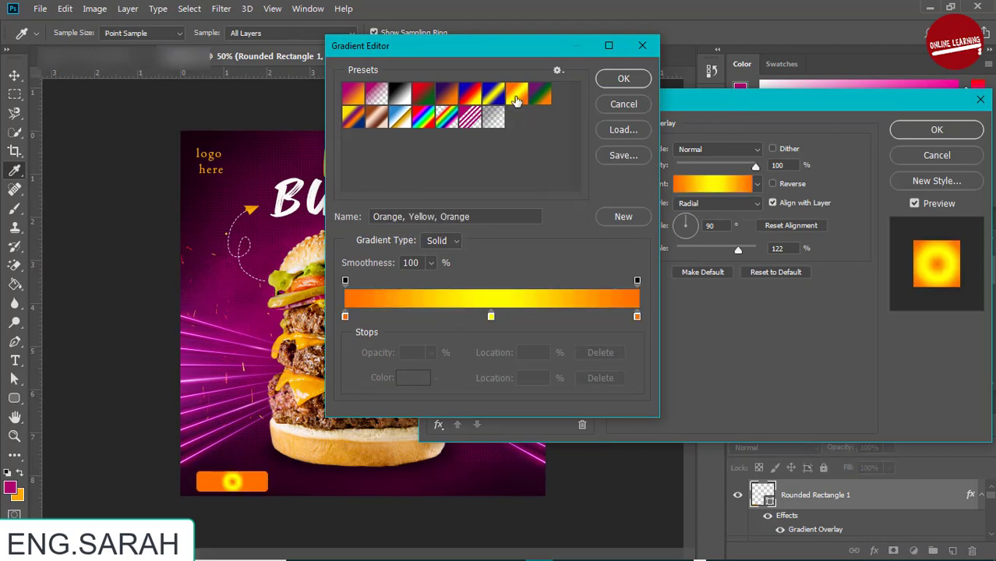
click(613, 79)
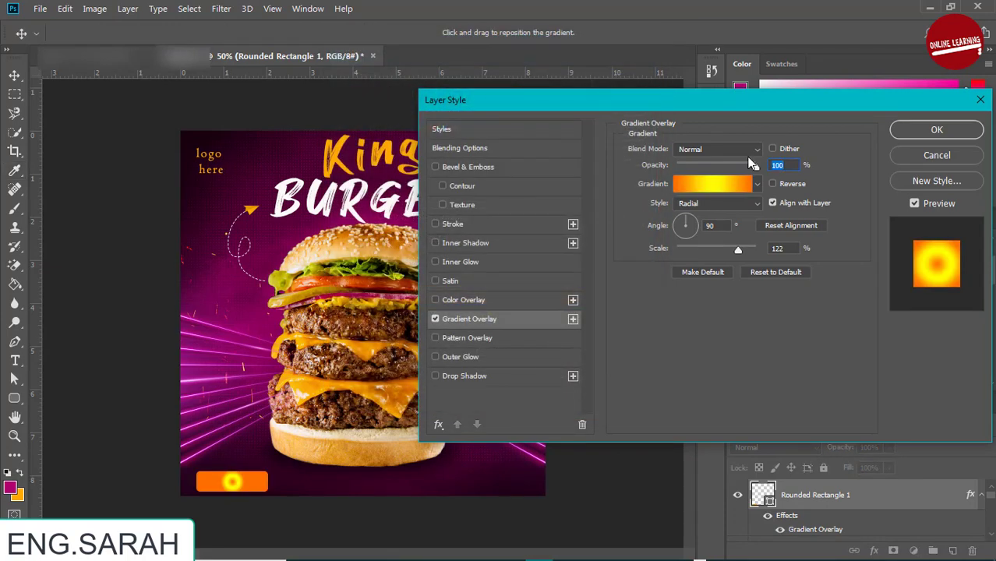
click(709, 205)
click(704, 248)
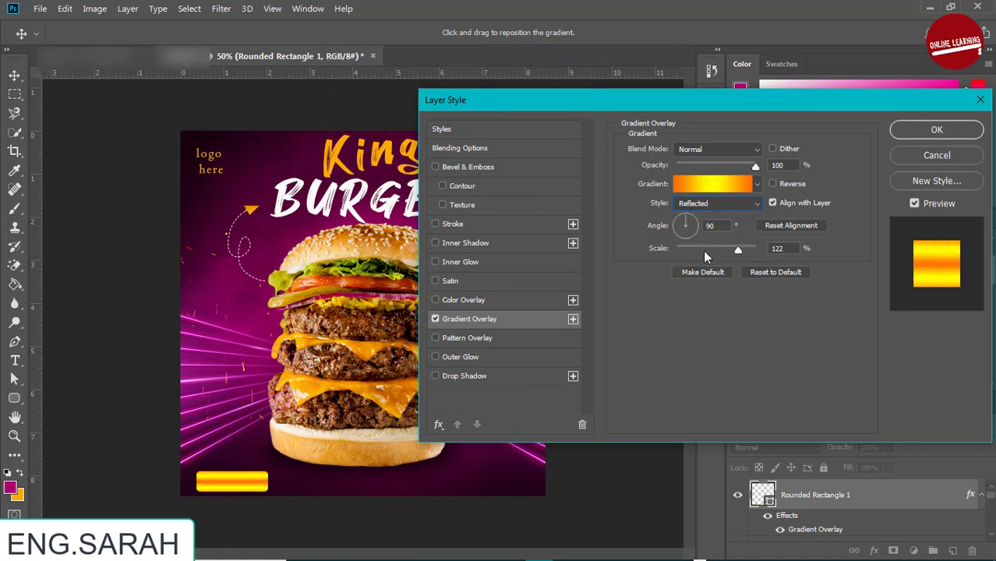
drag(740, 166, 707, 167)
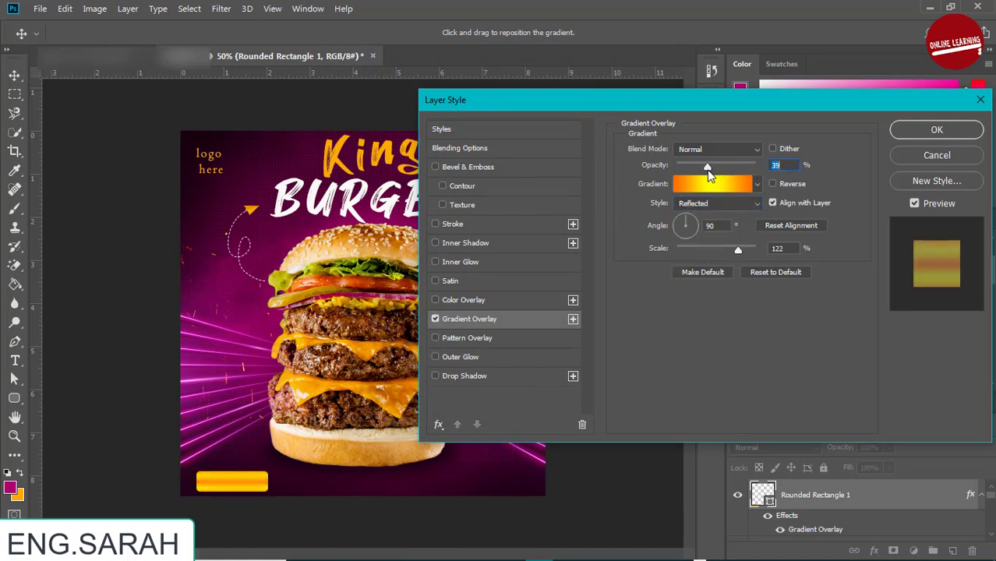
mouse_move(738, 249)
mouse_down()
mouse_move(698, 259)
mouse_move(765, 263)
mouse_up()
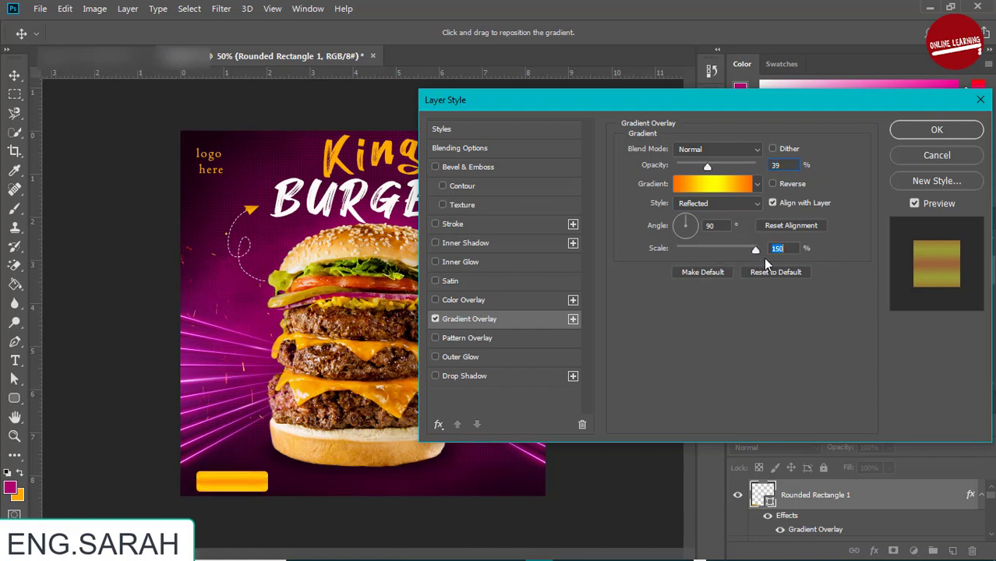
click(937, 130)
Step: Type 'order Now' and move it onto the orange button
click(14, 362)
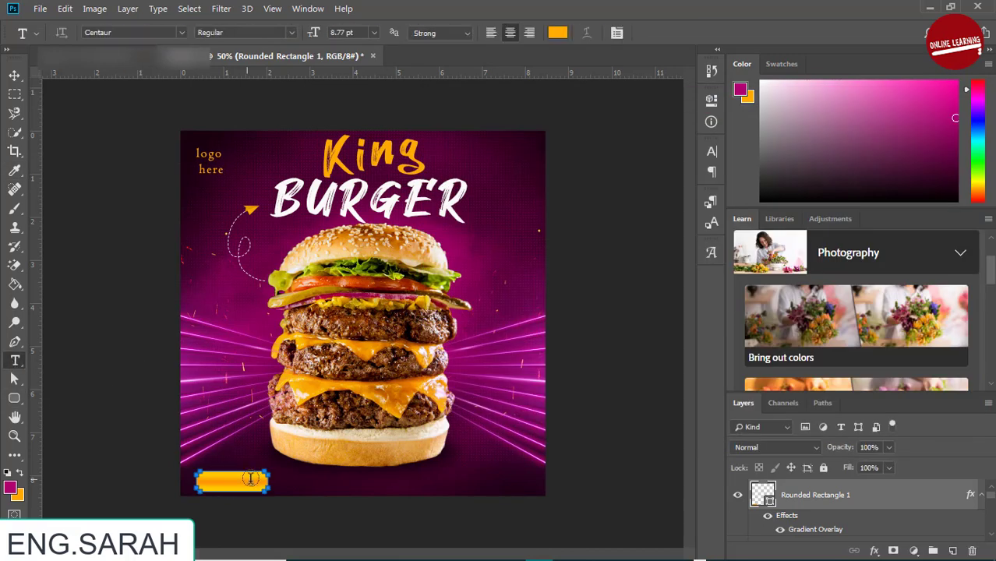
click(325, 481)
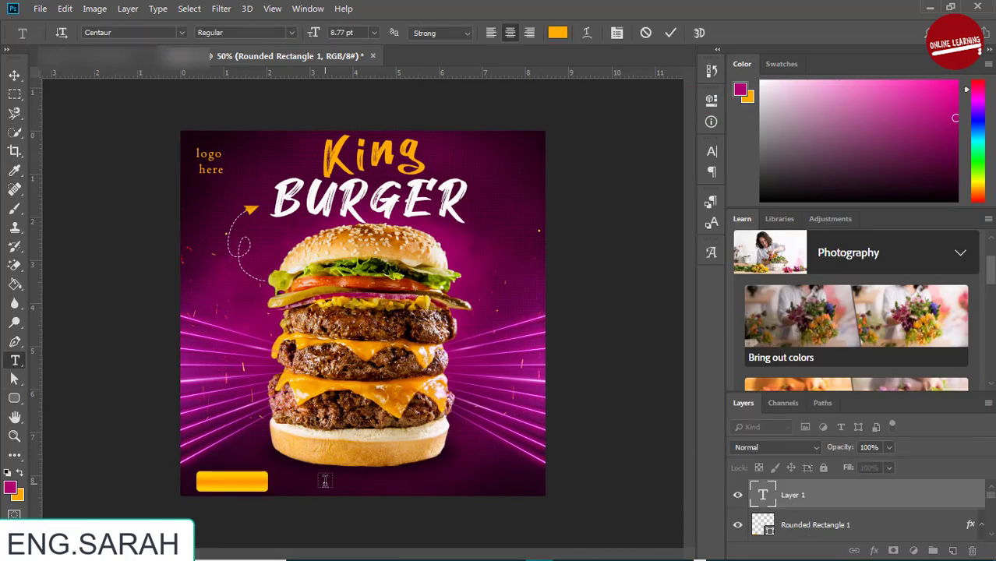
text(order)
text( Now)
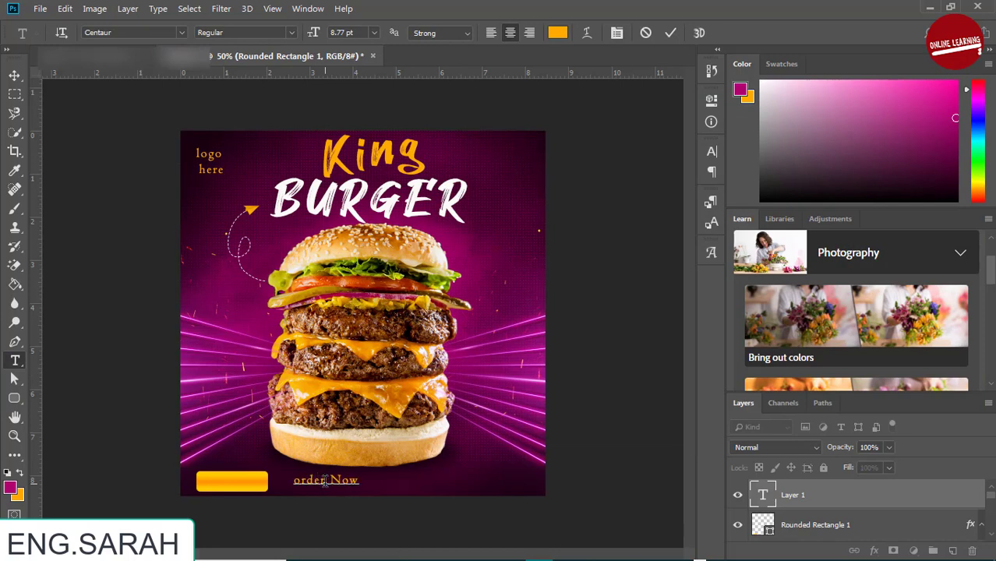
triple_click(325, 481)
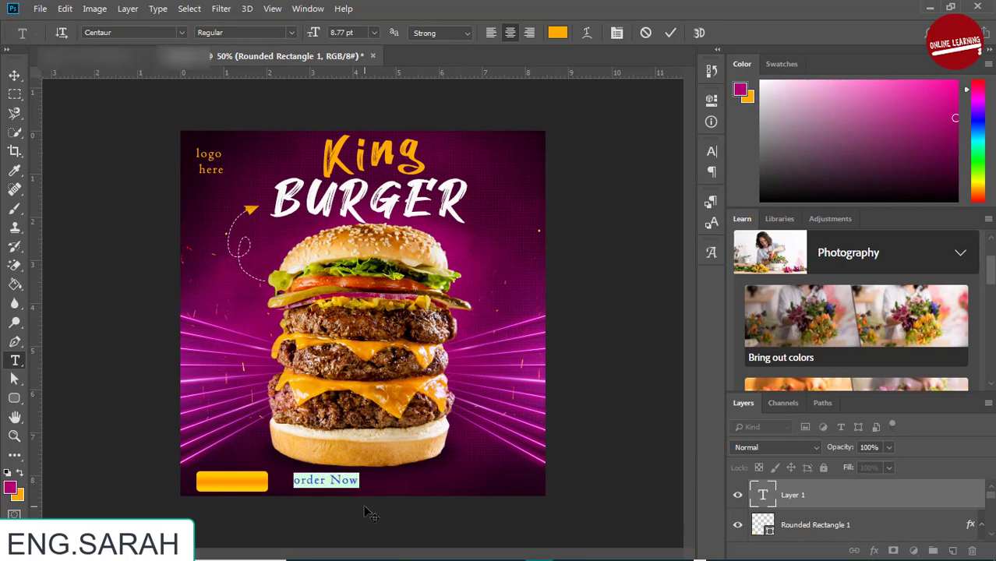
drag(370, 513, 273, 514)
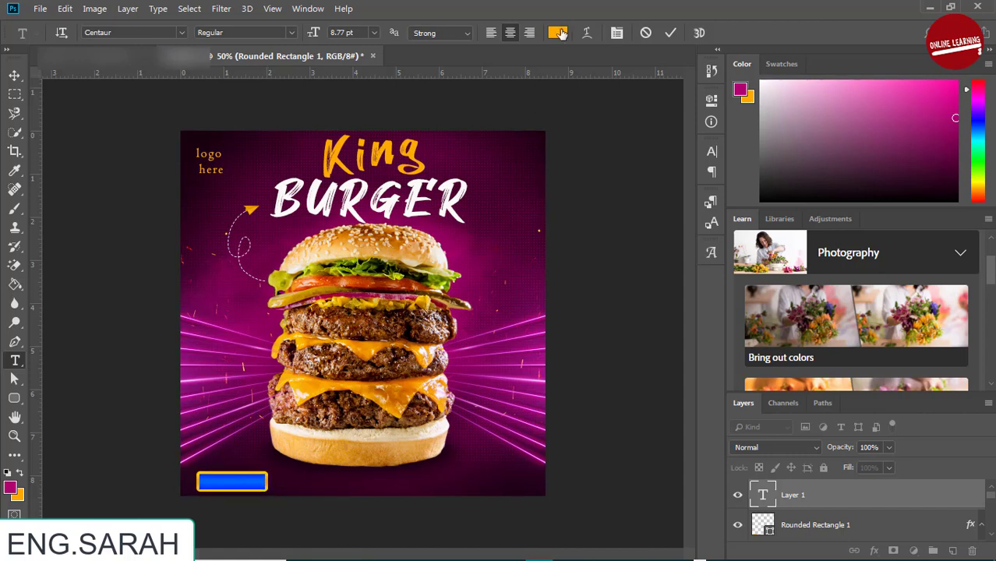
Step: Style the button text white (#ffffff) in CosmicTwo at 6.77 pt
click(557, 32)
text(ffffff)
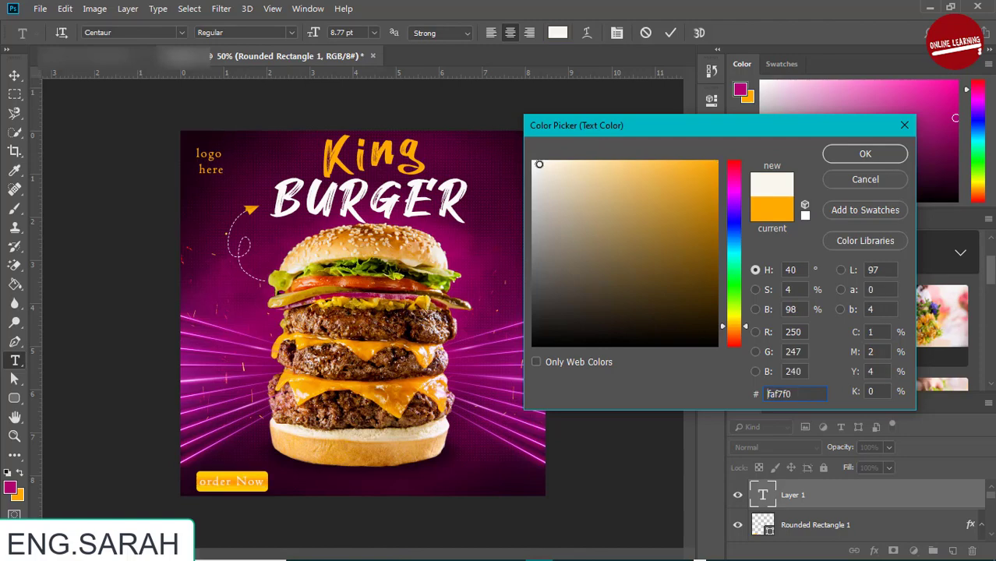
key(Return)
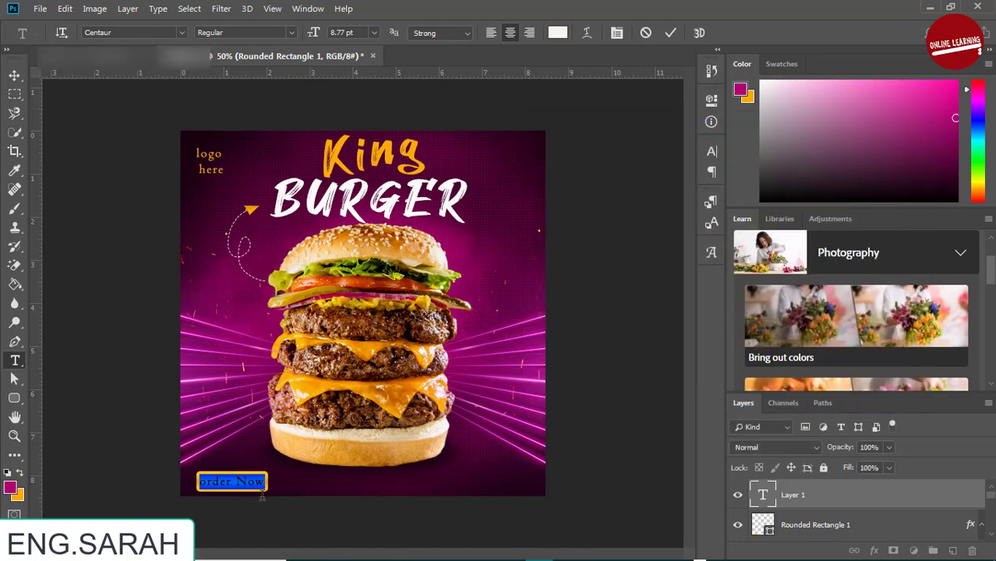
click(181, 32)
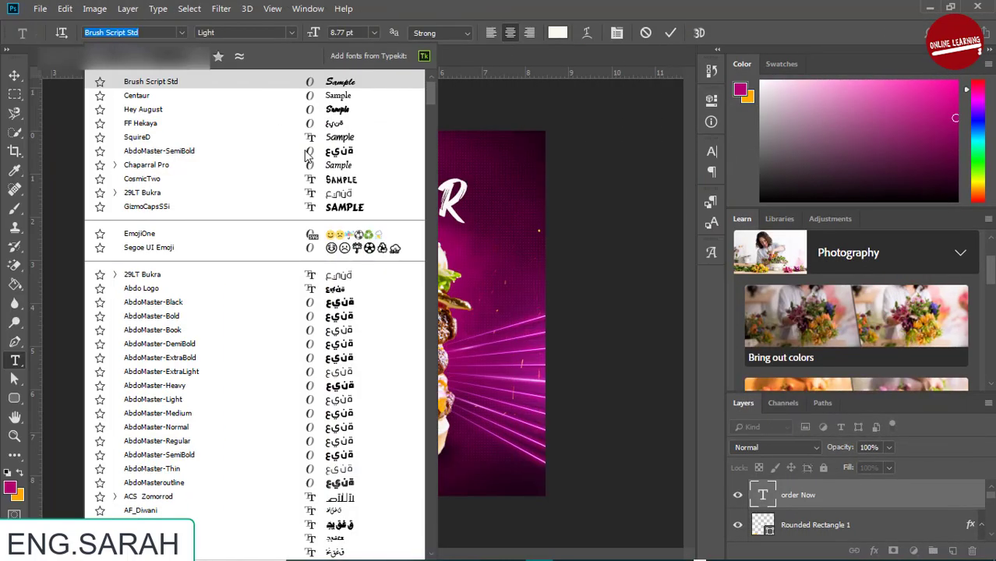
click(335, 180)
drag(320, 39, 310, 39)
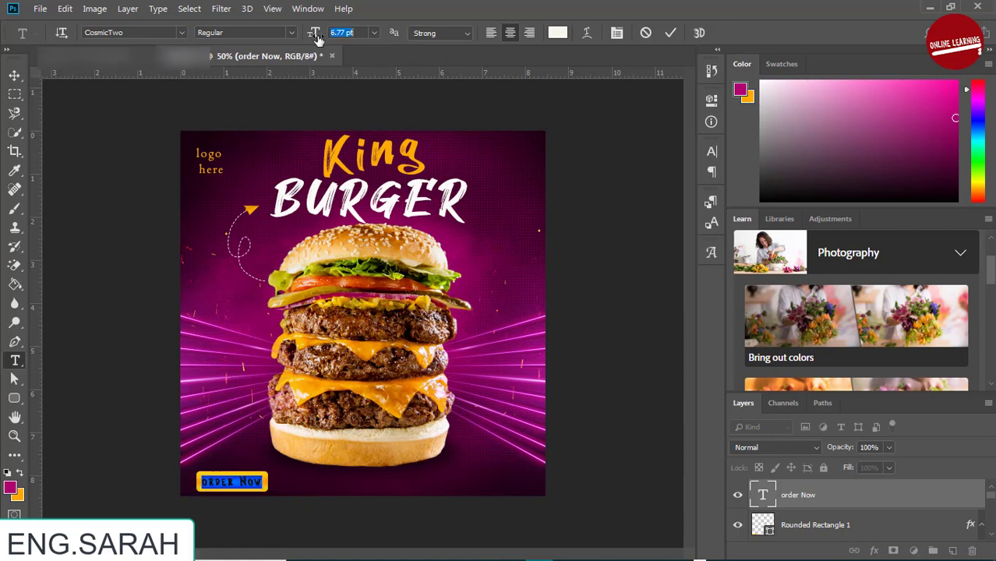
click(321, 514)
Step: Add a '000000000' text line just below the button
click(217, 458)
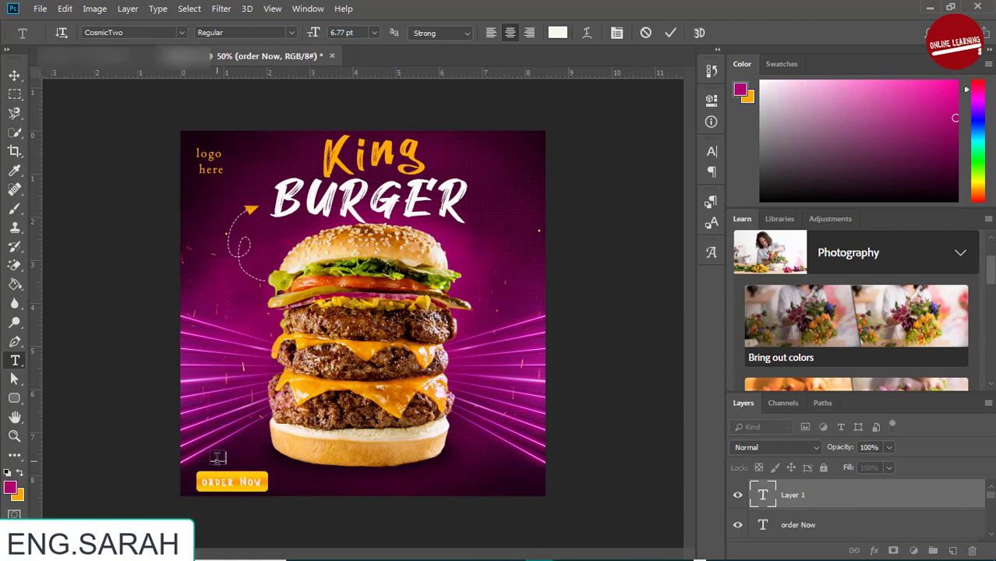
text(000000000)
drag(262, 511, 264, 542)
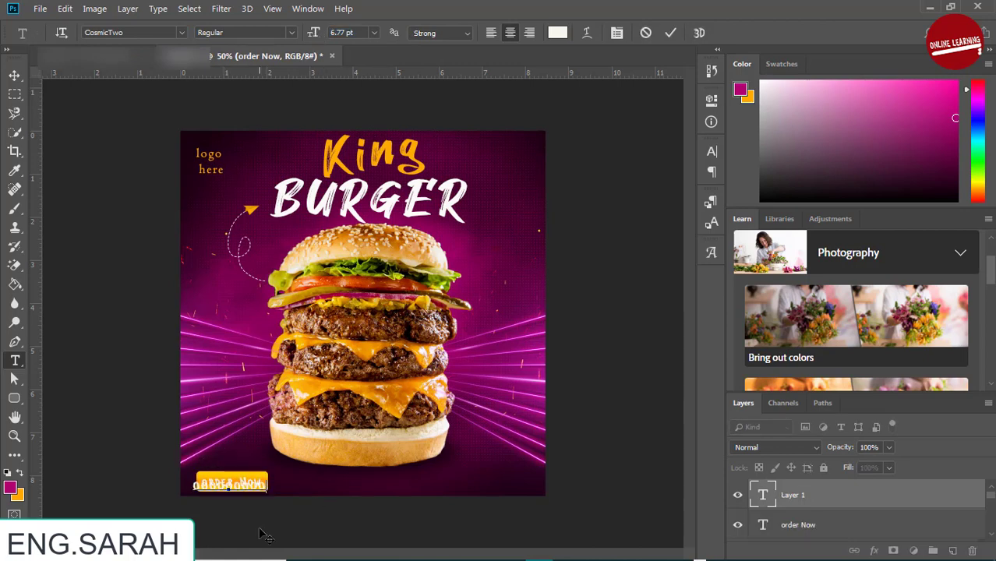
drag(992, 503, 993, 506)
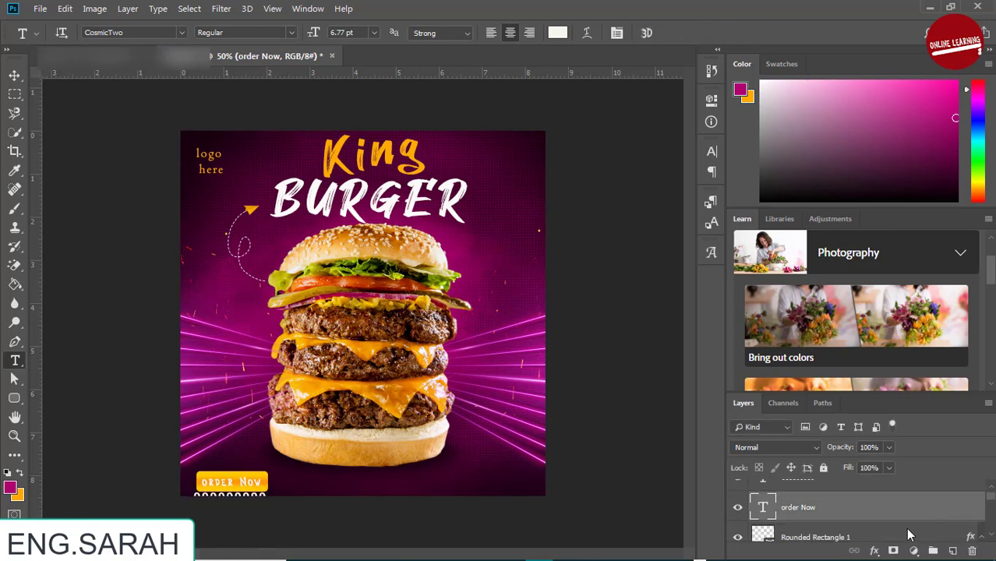
Step: Group the button, ORDER NOW text and number layers into a group named 'order'
click(908, 534)
double_click(253, 483)
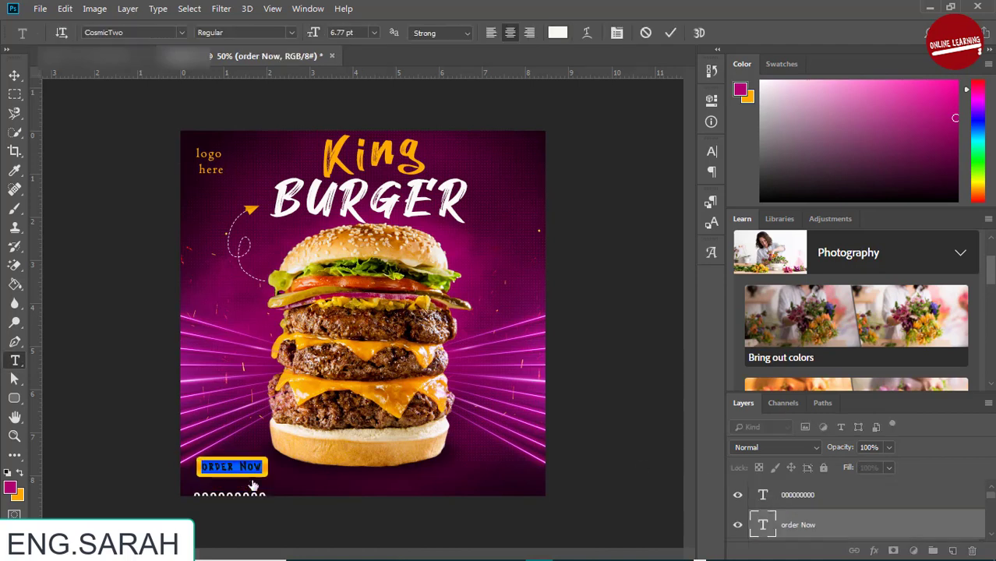
click(777, 505)
double_click(782, 509)
key(Escape)
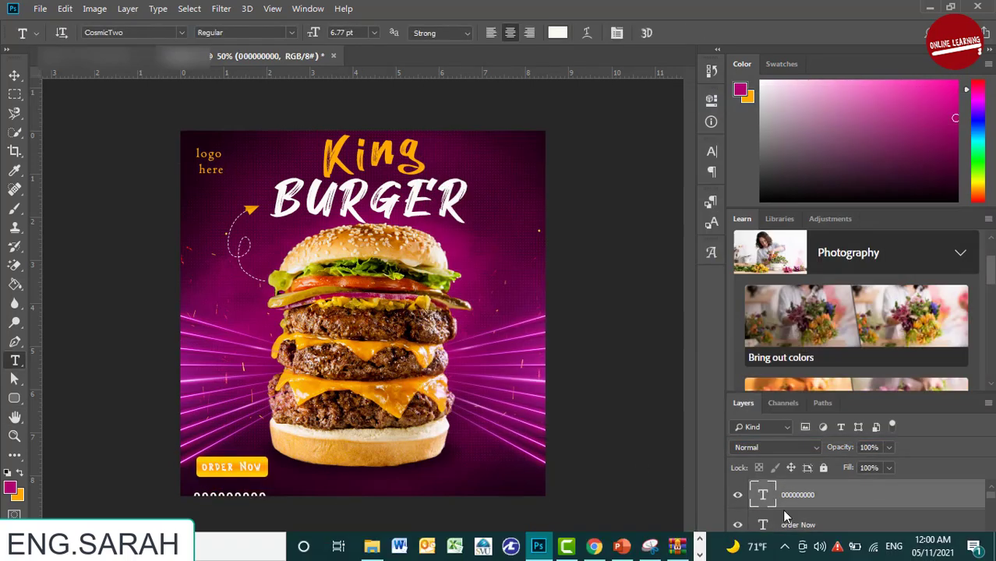
double_click(763, 495)
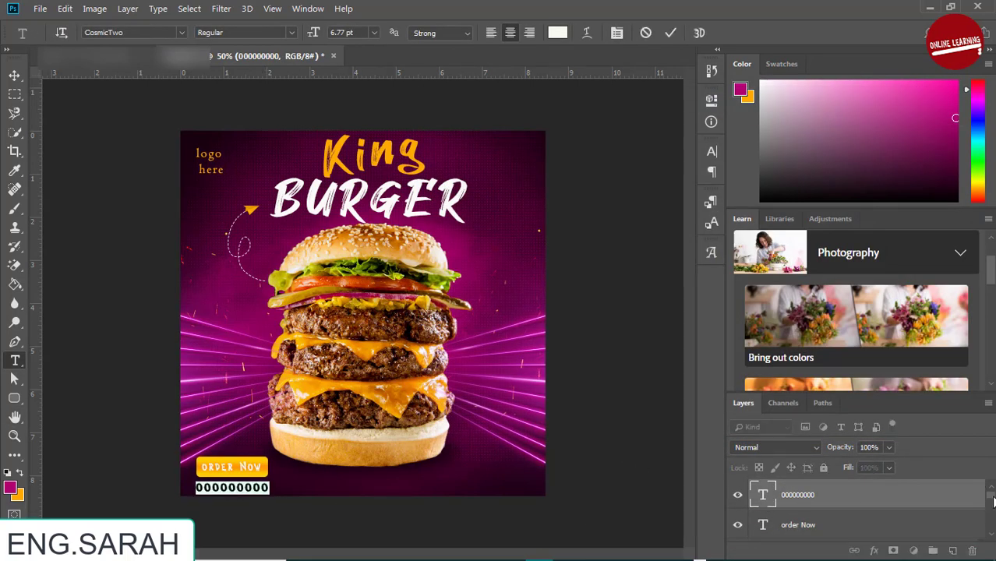
scroll(857, 511, down, 2)
shift+click(795, 530)
key(ctrl+g)
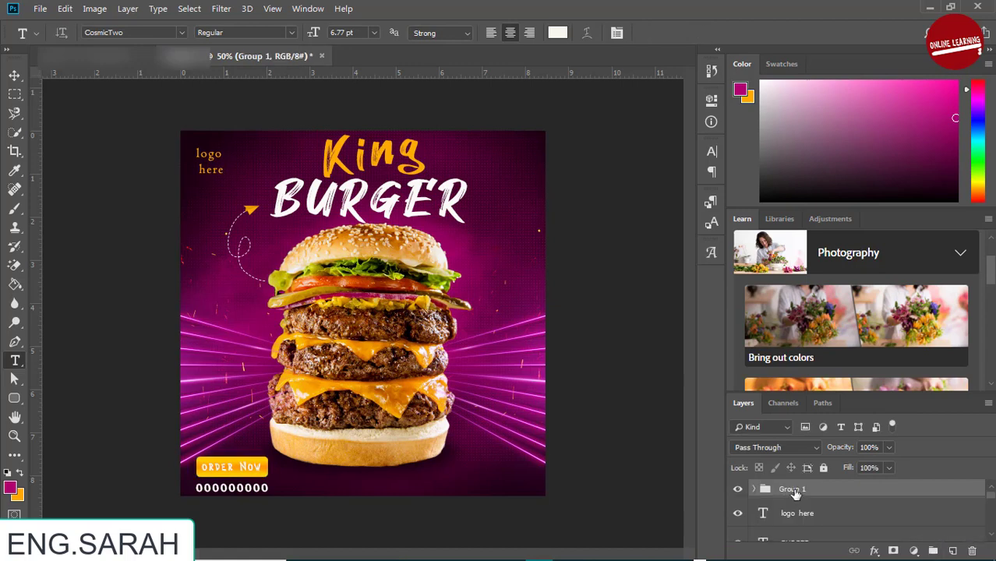
double_click(791, 490)
text(order)
key(Return)
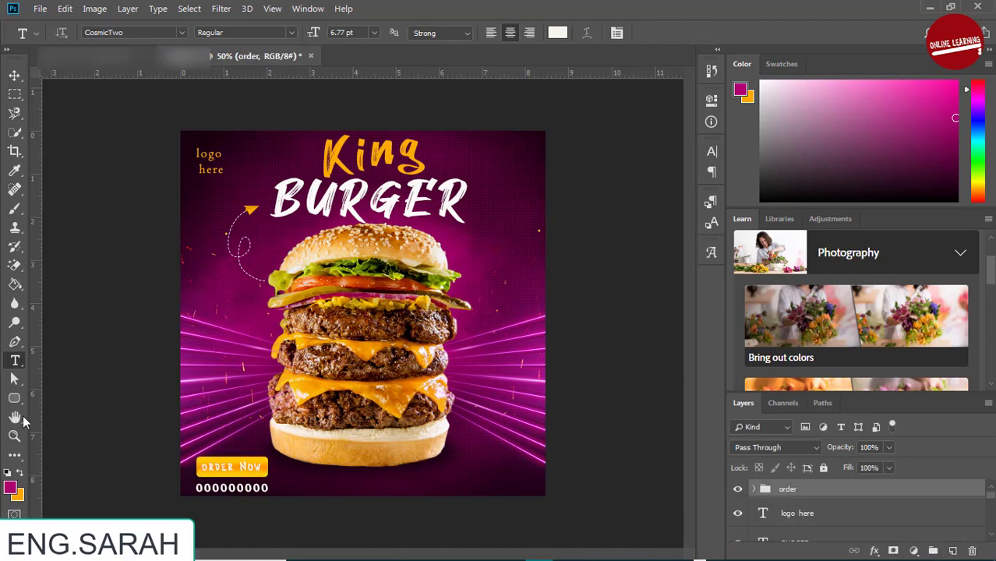
click(407, 478)
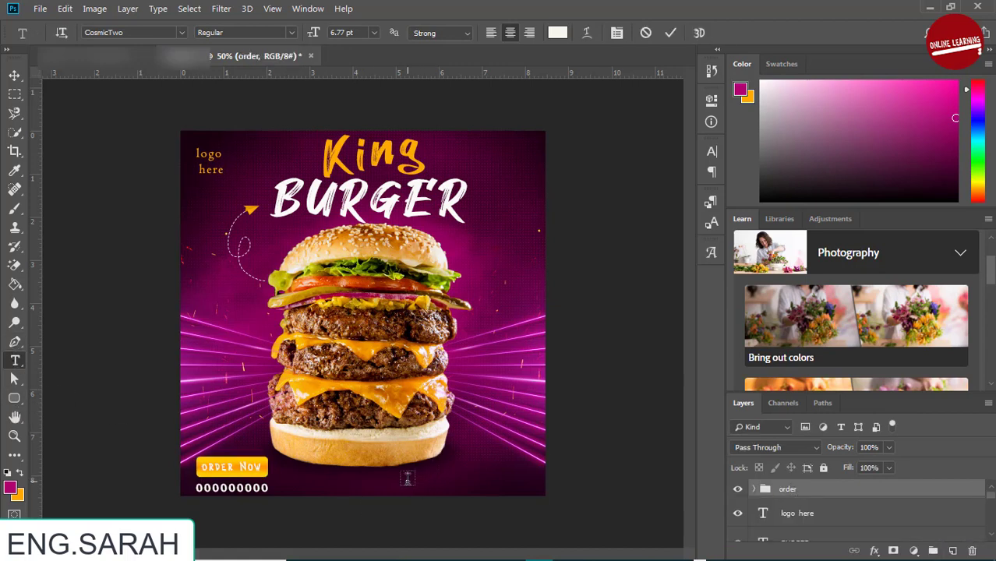
text(W.W)
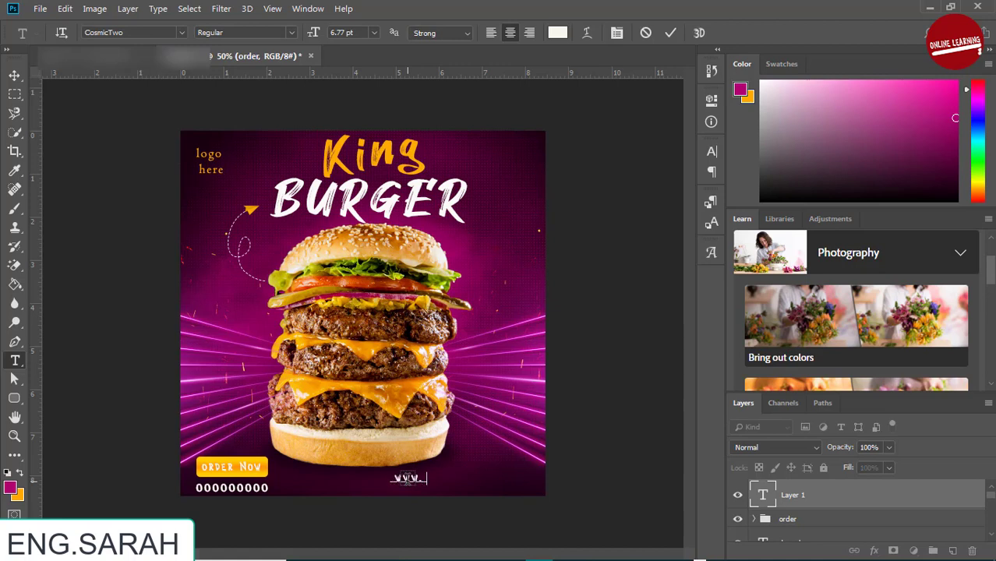
text(EBSITE.COM)
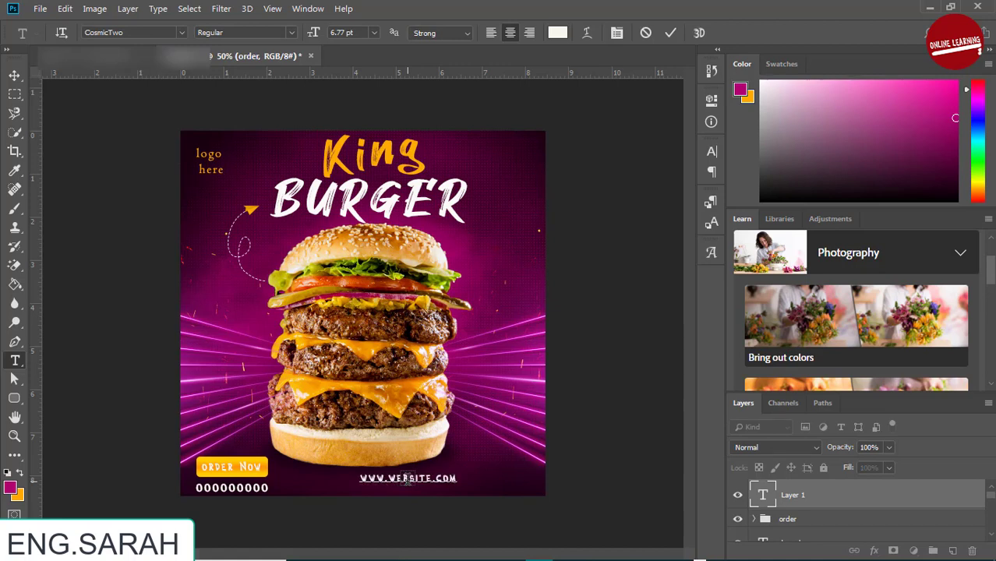
drag(441, 515, 513, 514)
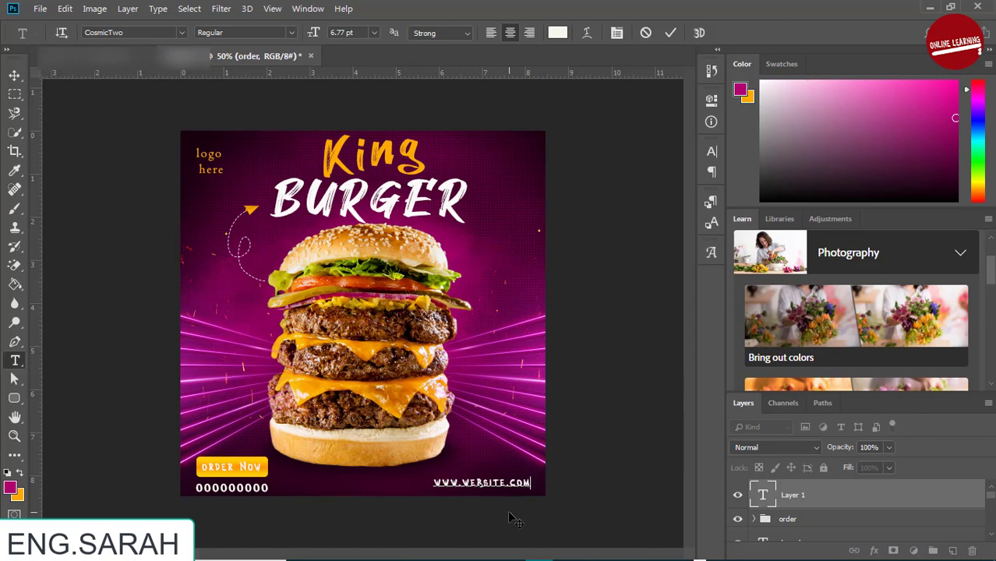